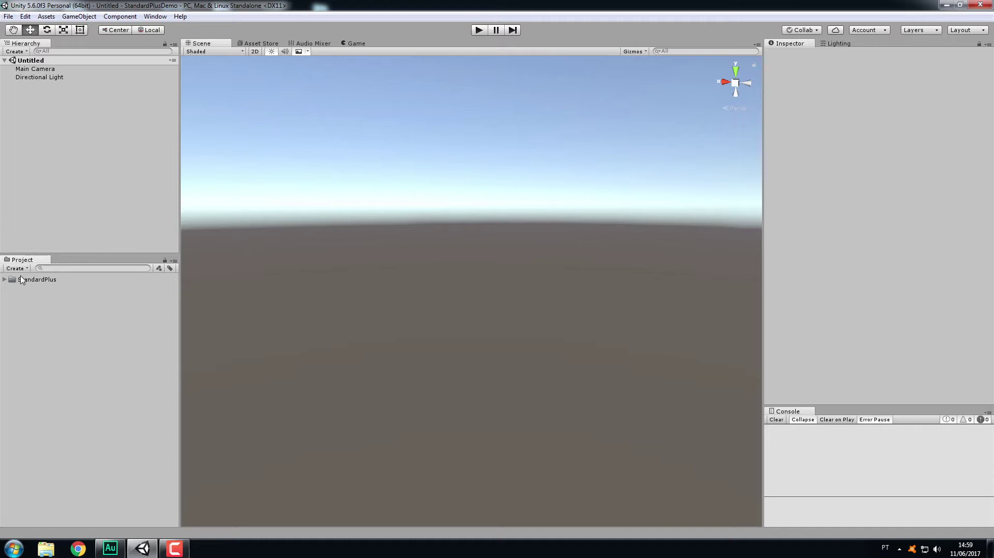
# Expand the StandardPlus, DemoScenes and Scene 1 folders to reveal Demo_Scene 1.
pyautogui.click(4, 279)
pyautogui.click(12, 312)
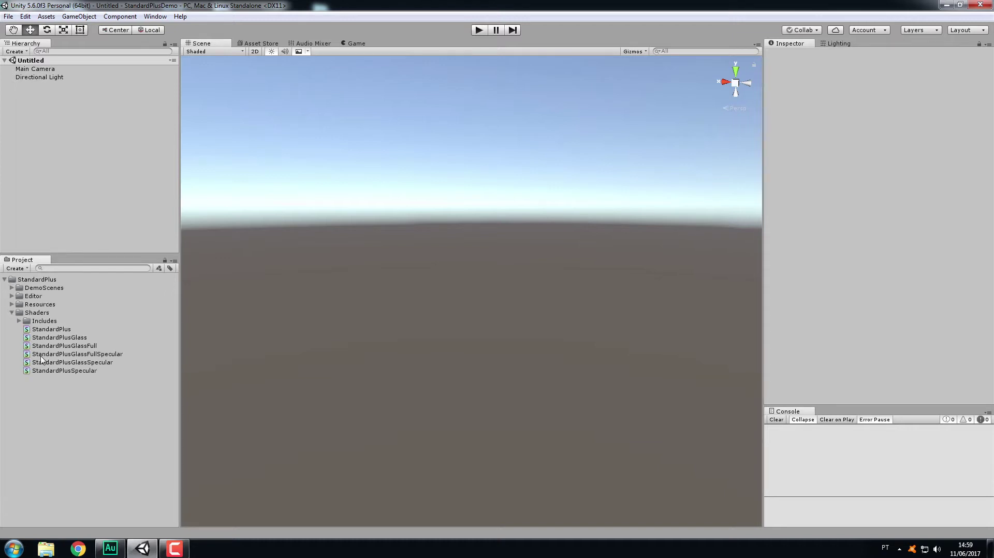
pyautogui.click(12, 312)
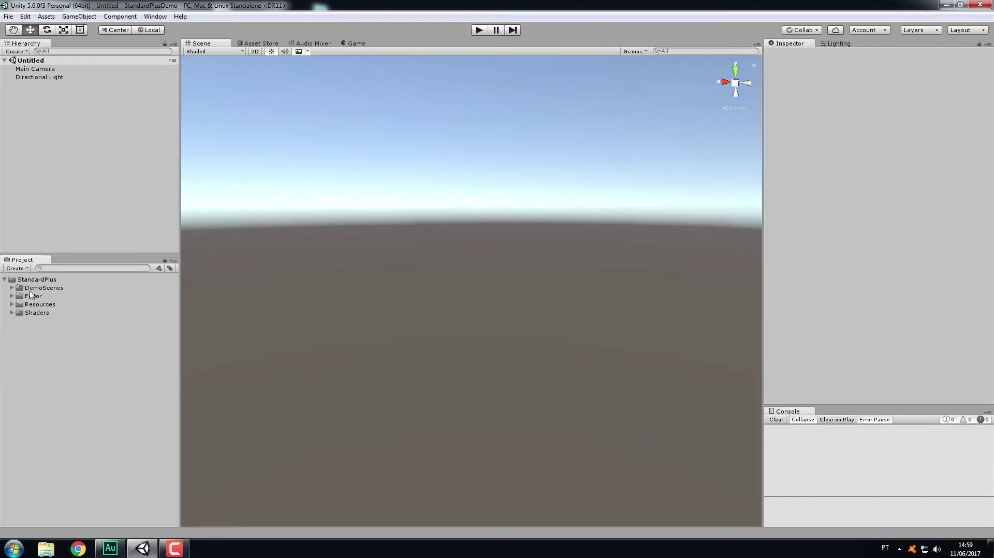
pyautogui.click(12, 288)
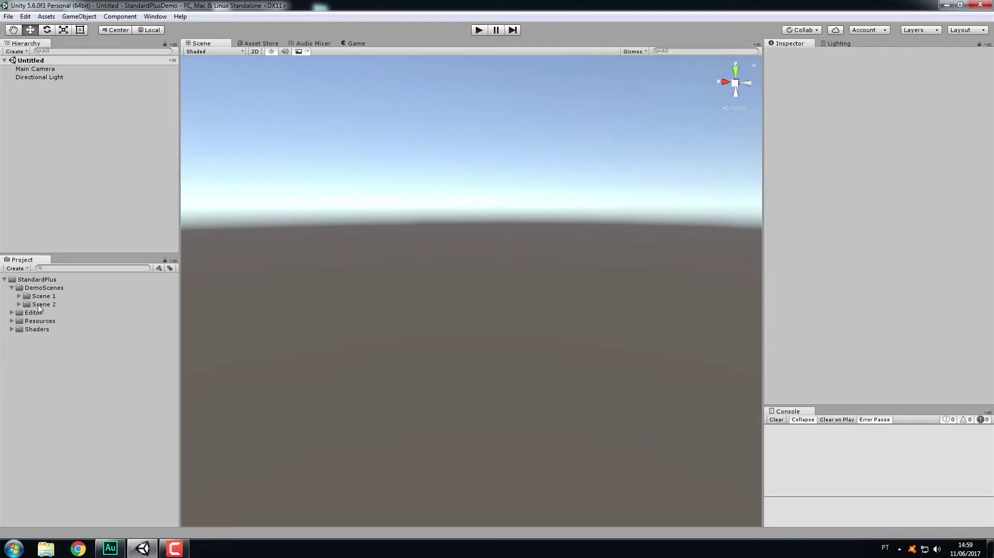
pyautogui.click(18, 297)
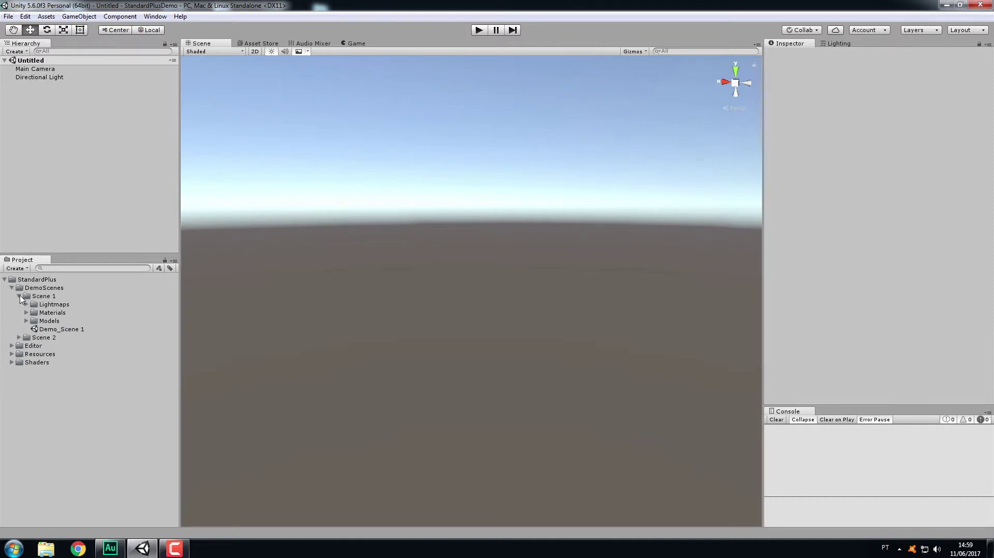
# Open Demo_Scene 1 and inspect the Box001 and Box002 meshes of SimpleScene_Objects with an enlarged preview.
pyautogui.doubleClick(65, 329)
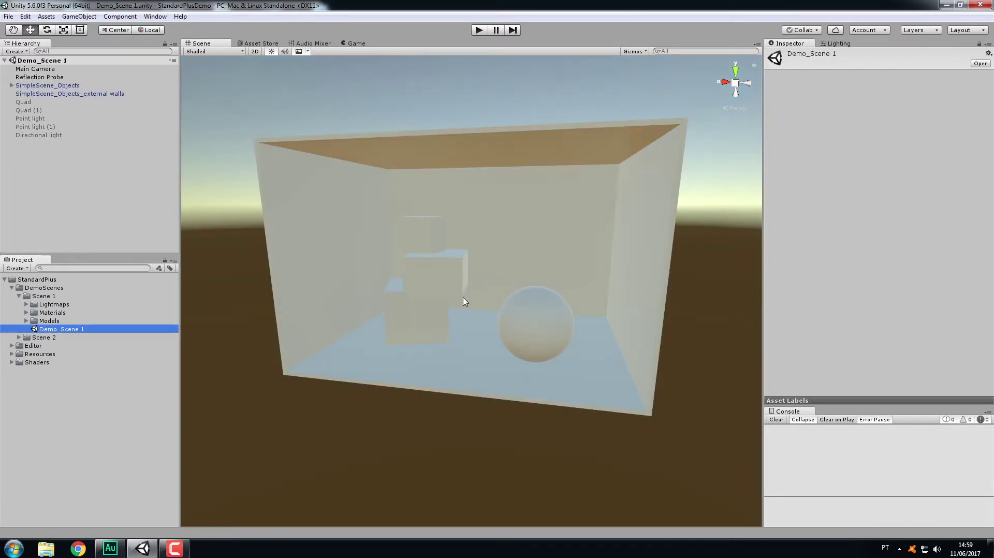
pyautogui.keyDown('alt'); pyautogui.moveTo(466, 294); pyautogui.dragTo(461, 326); pyautogui.keyUp('alt')
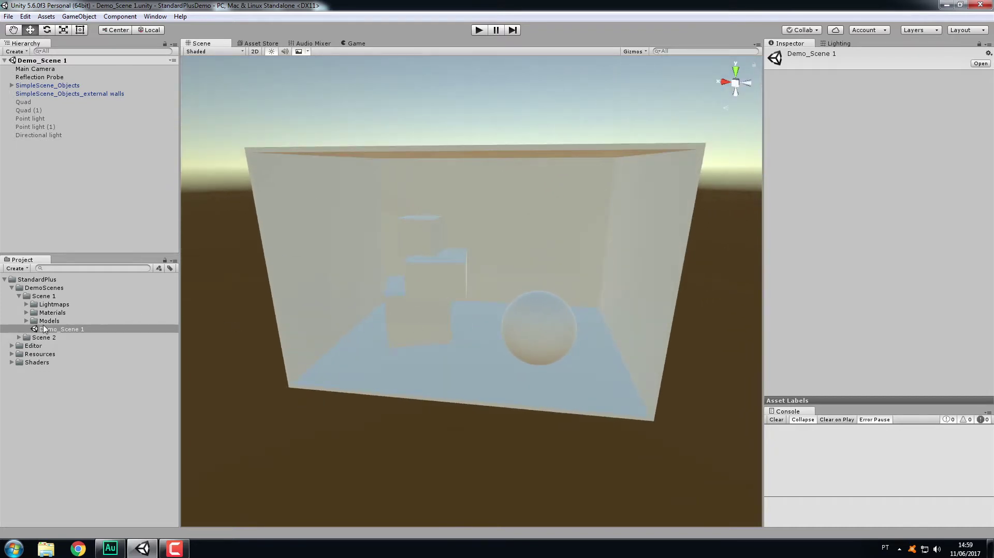
pyautogui.click(26, 321)
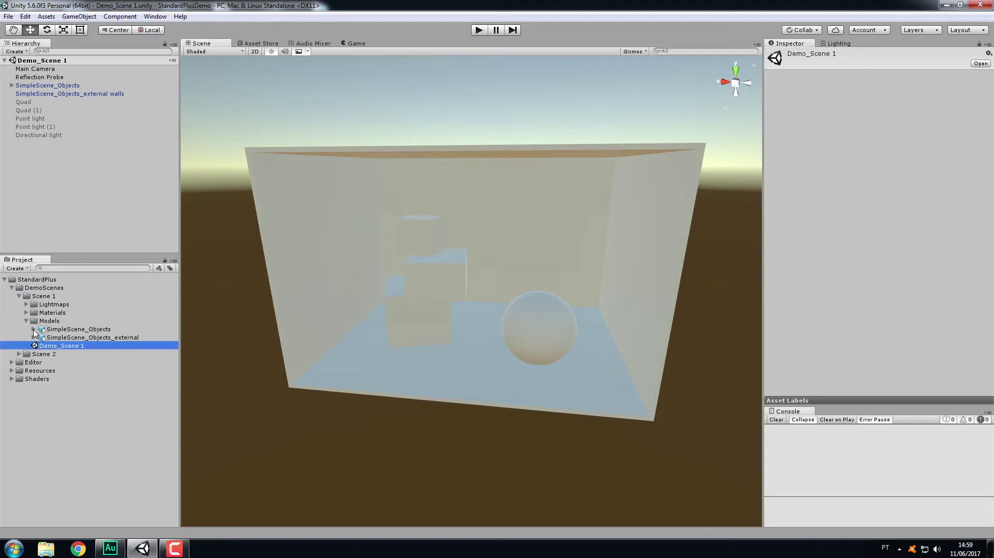
pyautogui.click(34, 330)
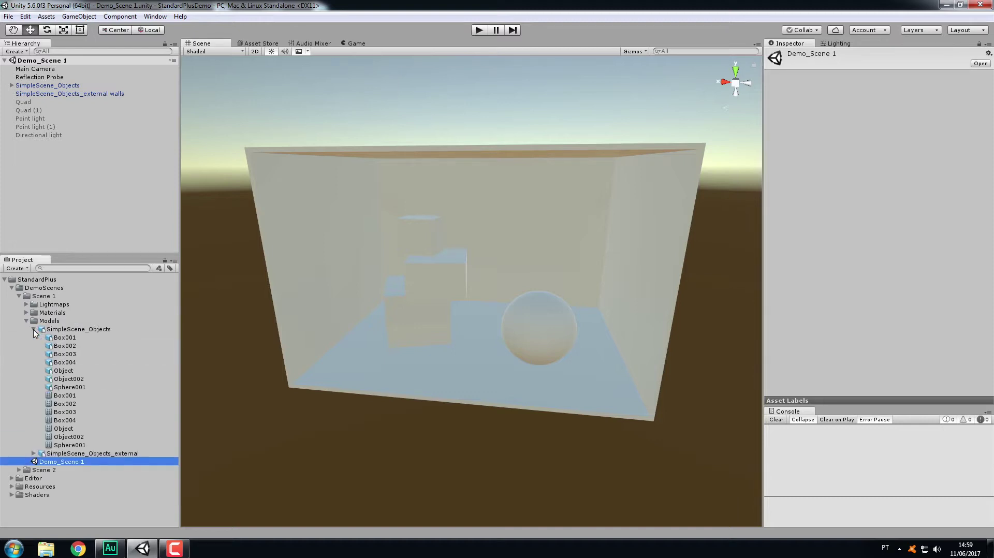
pyautogui.click(67, 330)
pyautogui.click(74, 395)
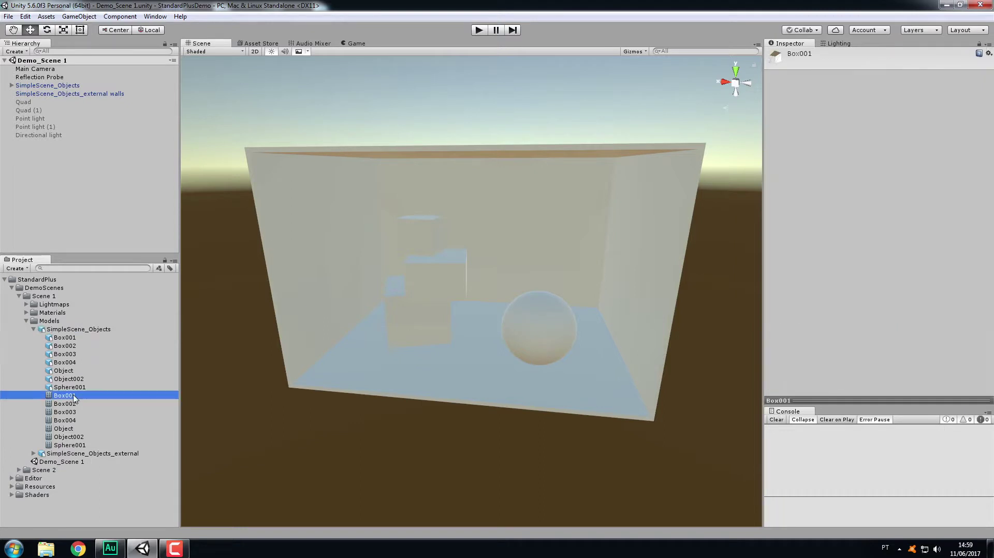
pyautogui.moveTo(885, 400); pyautogui.dragTo(892, 241)
pyautogui.click(70, 404)
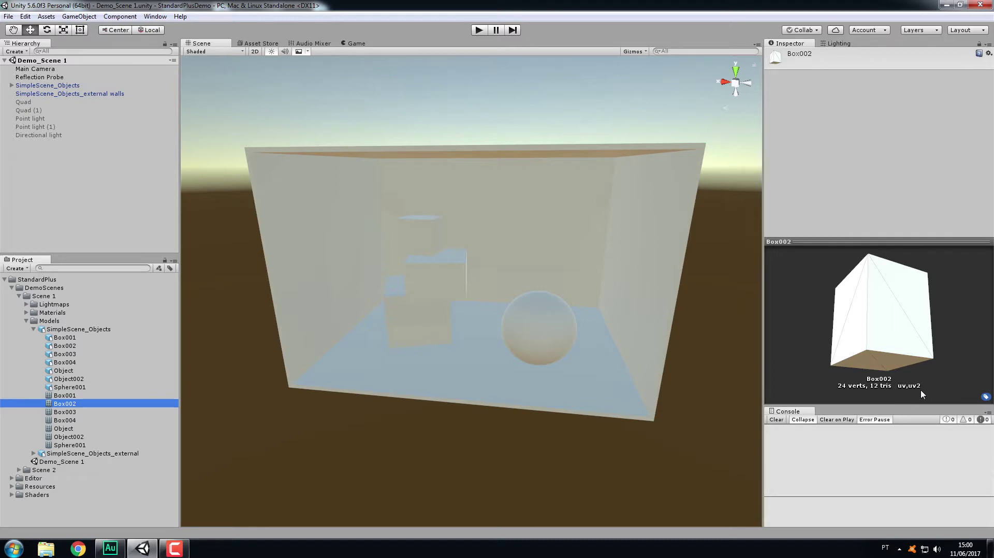
# Select SimpleScene_Objects and collapse the preview to see its import settings, with Generate Lightmap UVs off.
pyautogui.click(878, 262)
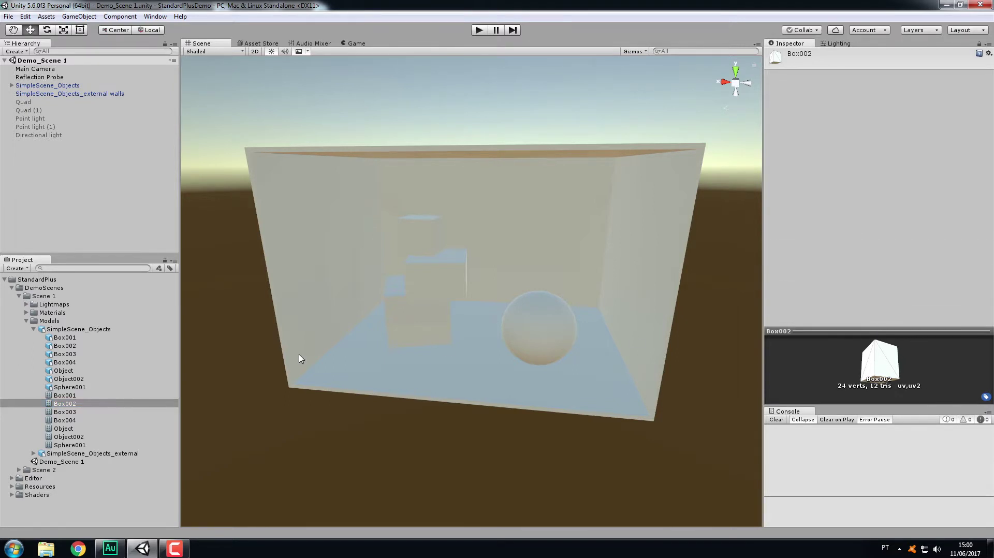
pyautogui.click(78, 329)
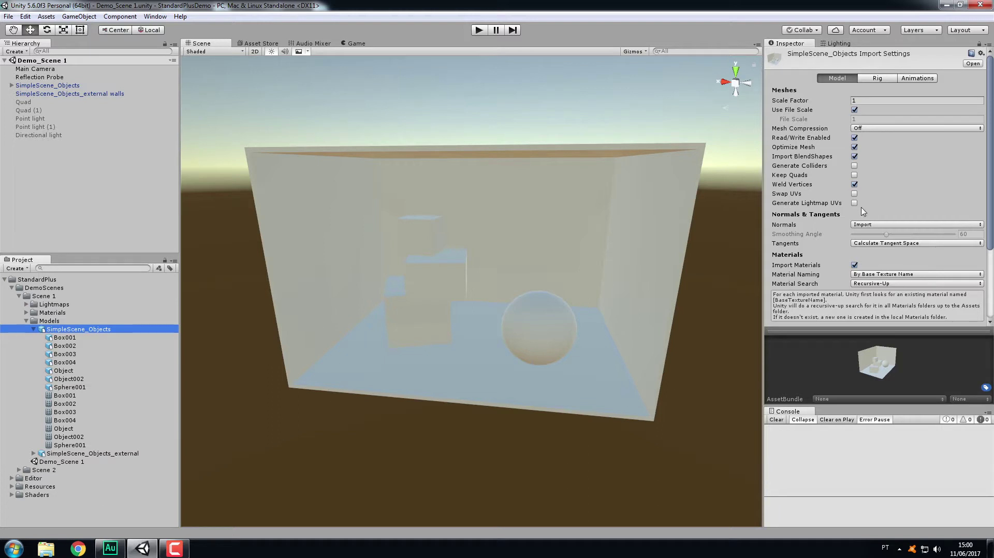
pyautogui.scroll(-1, 978, 222)
pyautogui.scroll(1, 979, 223)
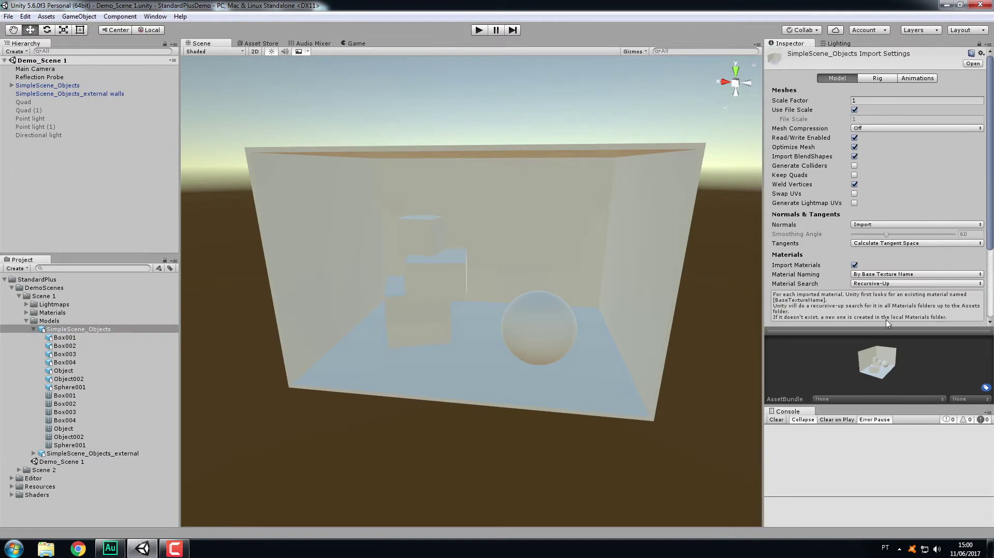
pyautogui.moveTo(887, 333); pyautogui.dragTo(888, 387)
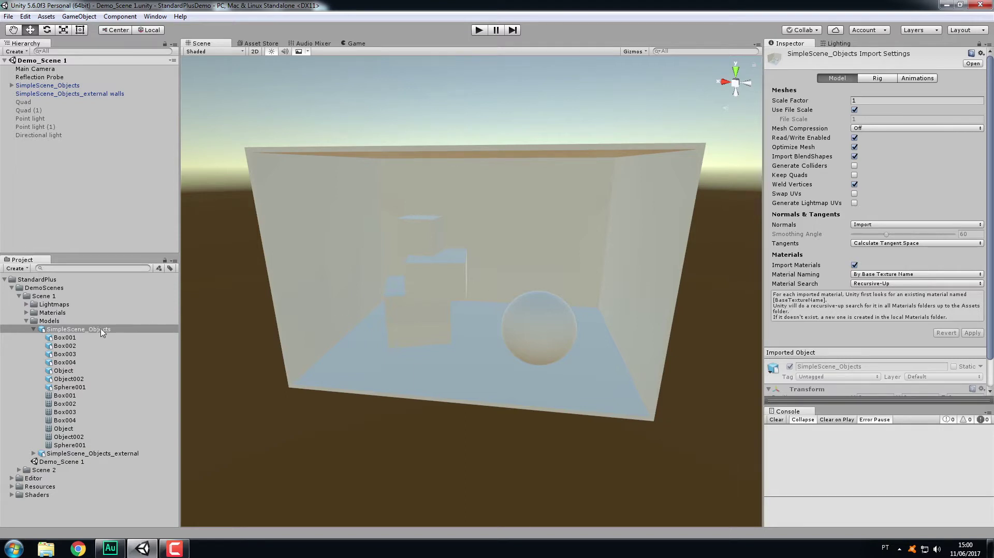
# Apply Blue to the cube, Metal to the sphere, Wall red to the right wall, and Wood and Yellow to the boxes.
pyautogui.click(34, 329)
pyautogui.click(26, 312)
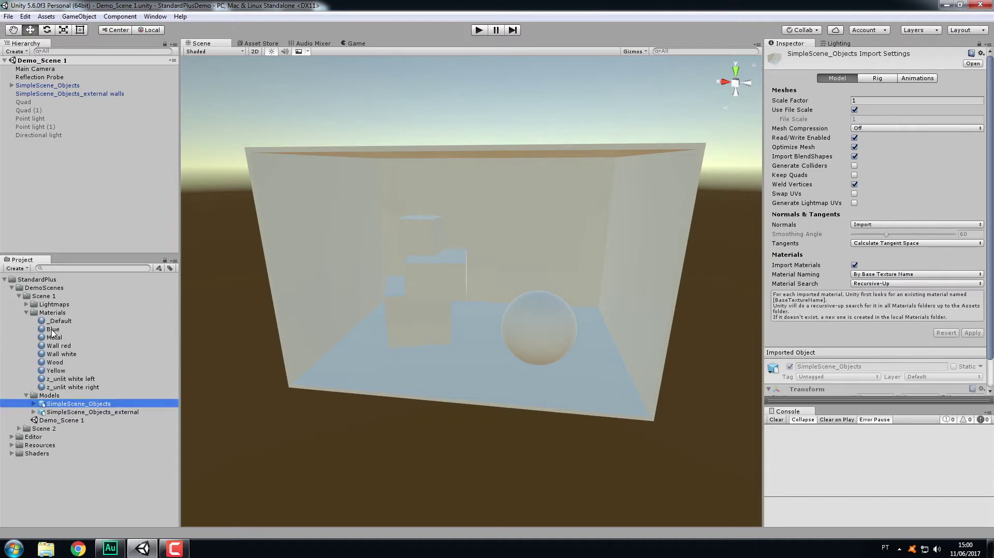
pyautogui.moveTo(52, 332); pyautogui.dragTo(432, 235)
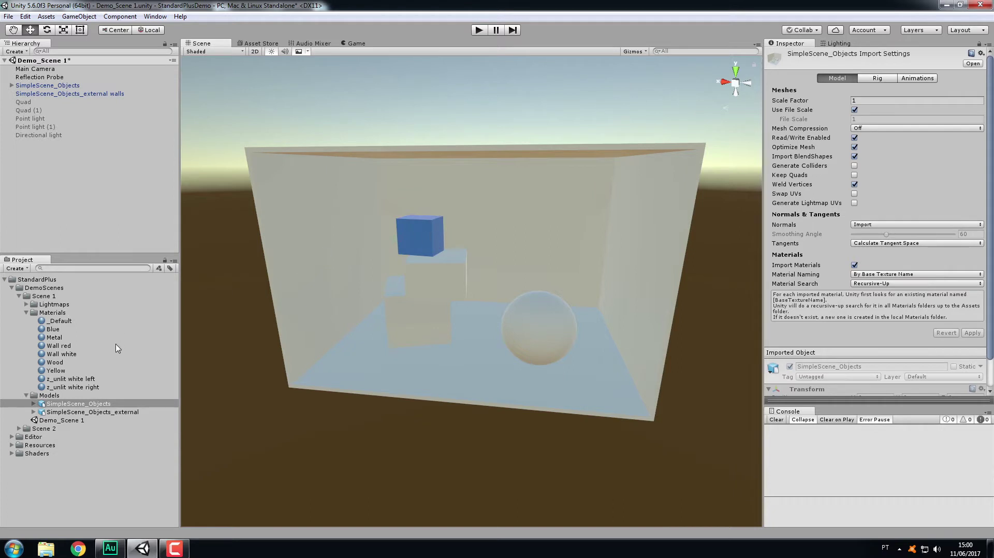
pyautogui.moveTo(54, 336); pyautogui.dragTo(637, 311)
pyautogui.moveTo(70, 354); pyautogui.dragTo(429, 290)
pyautogui.moveTo(56, 371); pyautogui.dragTo(409, 331)
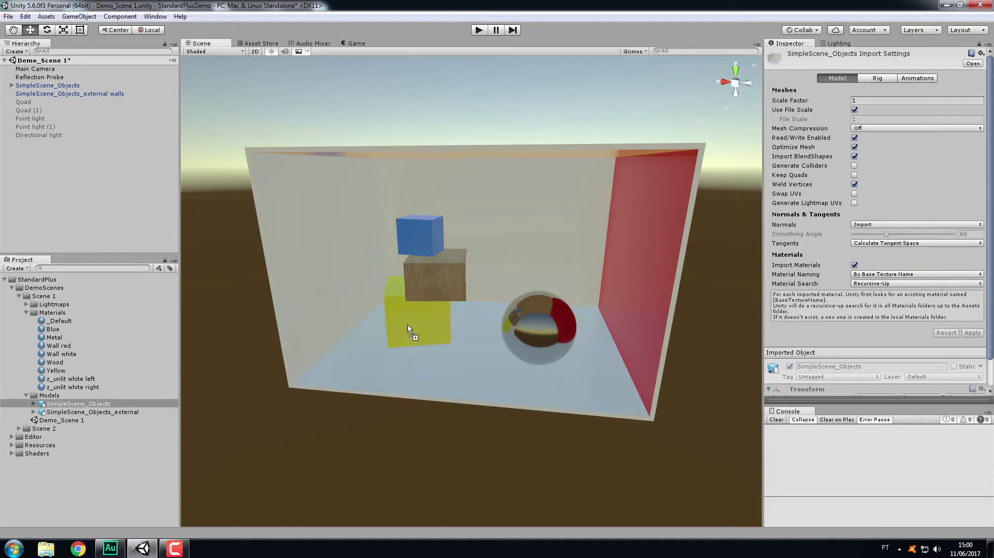
# Create a new material in the Materials folder named 'Wall green'.
pyautogui.click(59, 314)
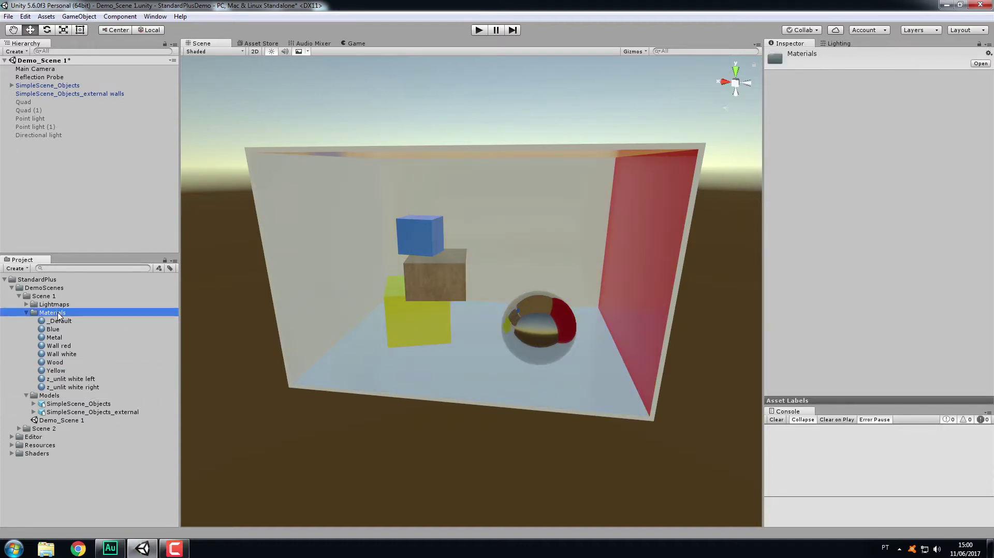
pyautogui.rightClick(59, 316)
pyautogui.moveTo(94, 320)
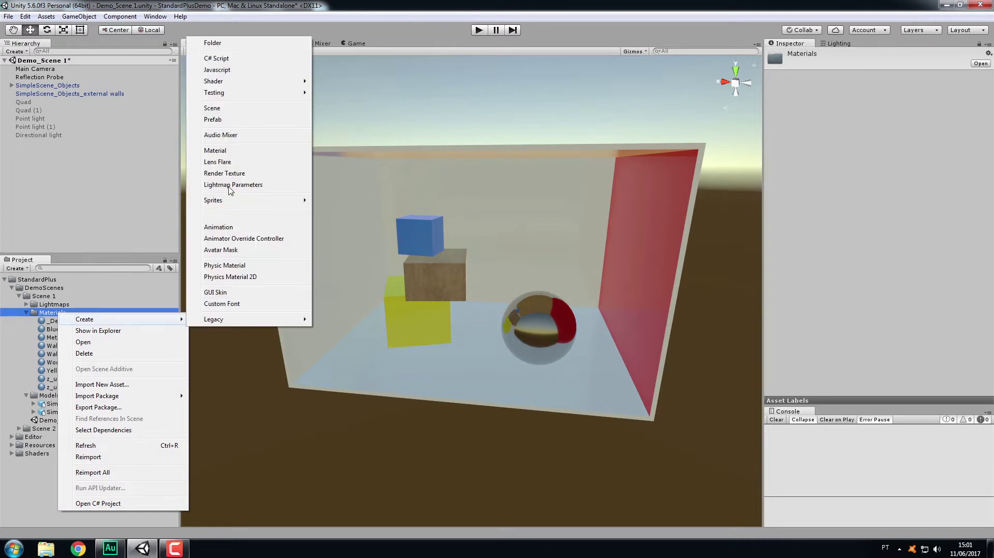
pyautogui.click(215, 150)
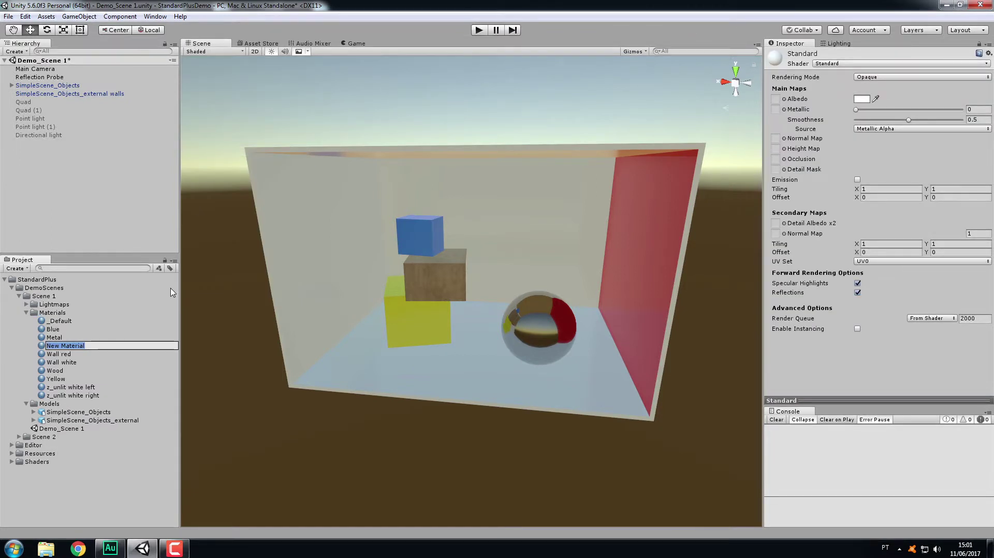
pyautogui.write('Wall green')
pyautogui.press('Return')
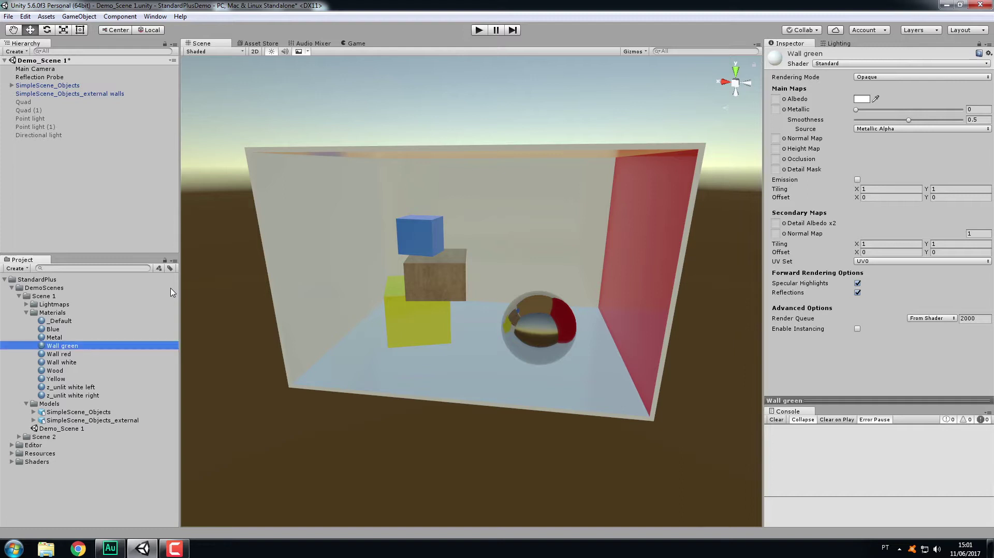
# Compare with Wall red, then browse Wall green's shader list to Standard Plus > Standard Plus.
pyautogui.click(78, 354)
pyautogui.click(83, 345)
pyautogui.click(886, 63)
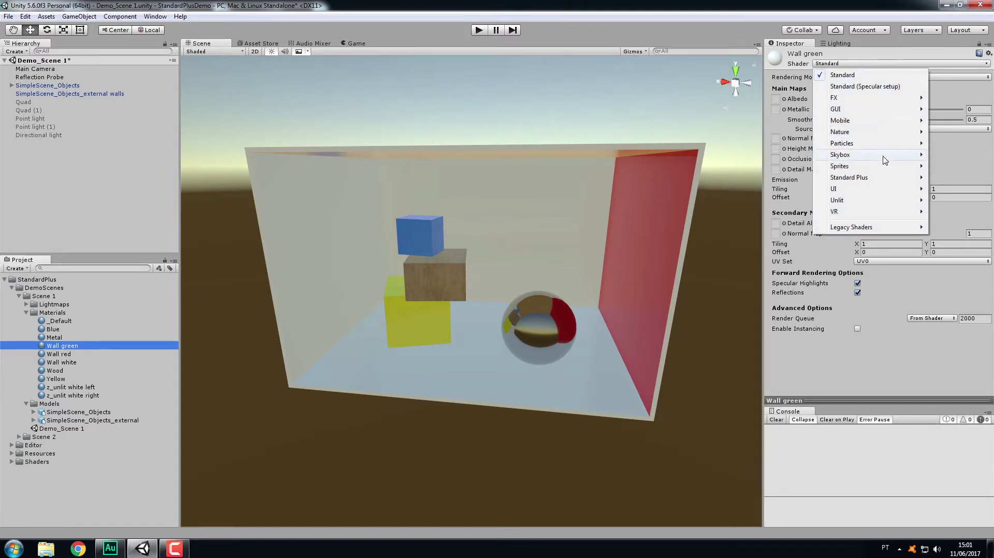
pyautogui.moveTo(848, 183)
pyautogui.moveTo(883, 178)
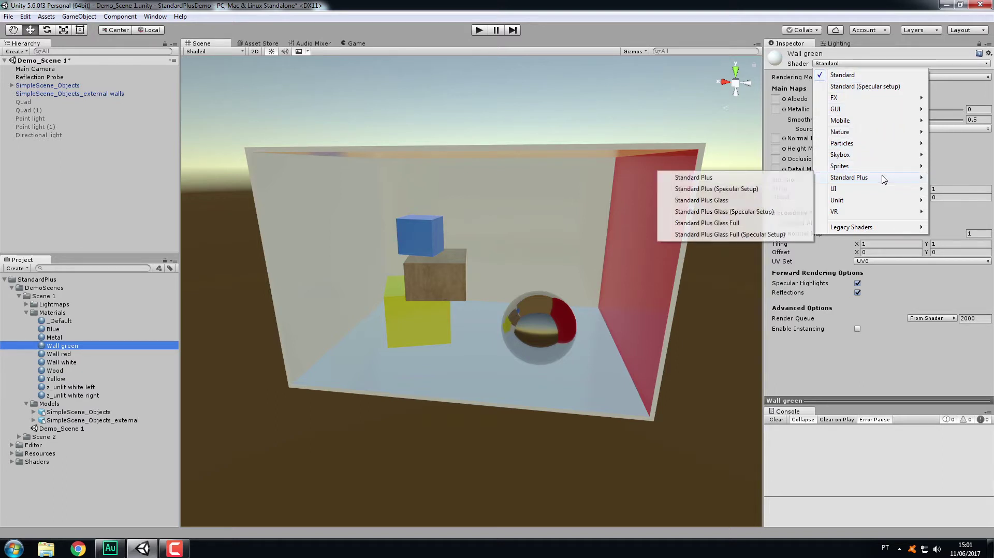
# Switch Wall green to the Standard Plus shader with a bright green albedo and higher smoothness.
pyautogui.click(728, 180)
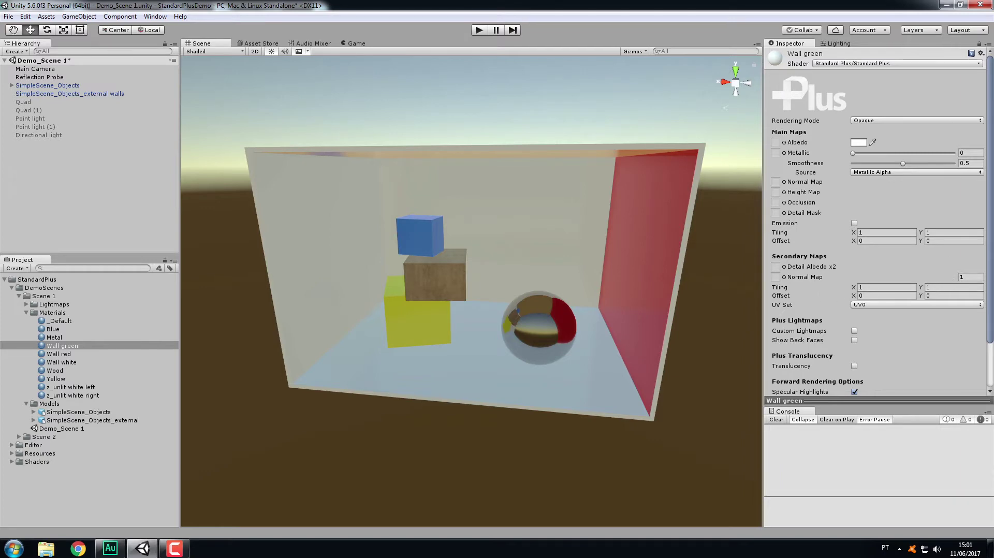
pyautogui.scroll(-3, 879, 223)
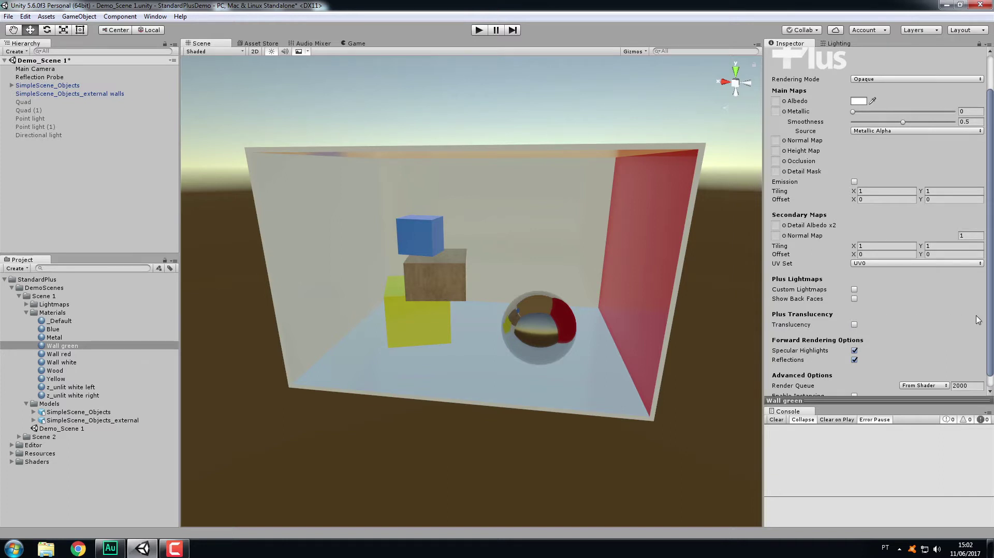
pyautogui.scroll(2, 991, 319)
pyautogui.click(860, 135)
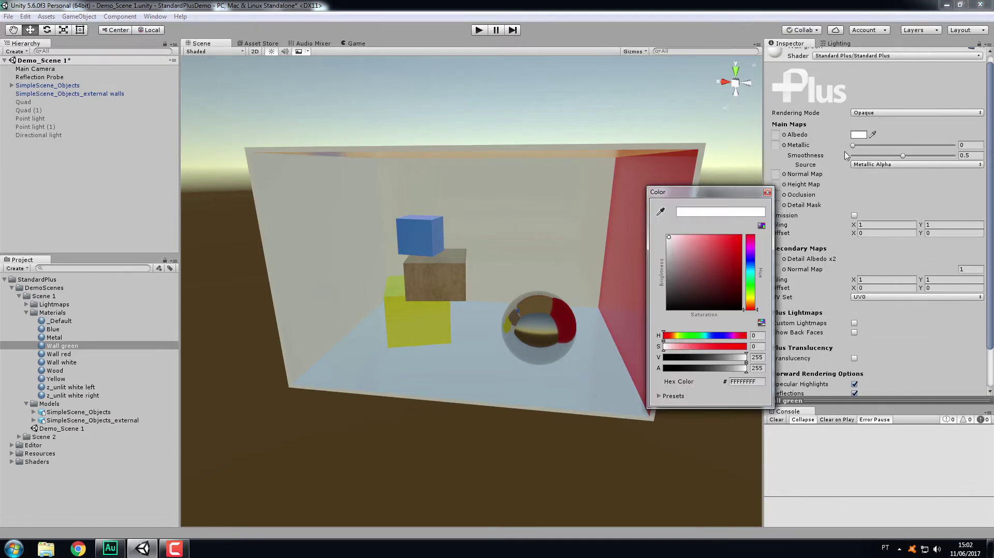
pyautogui.moveTo(759, 281); pyautogui.dragTo(757, 288)
pyautogui.click(719, 252)
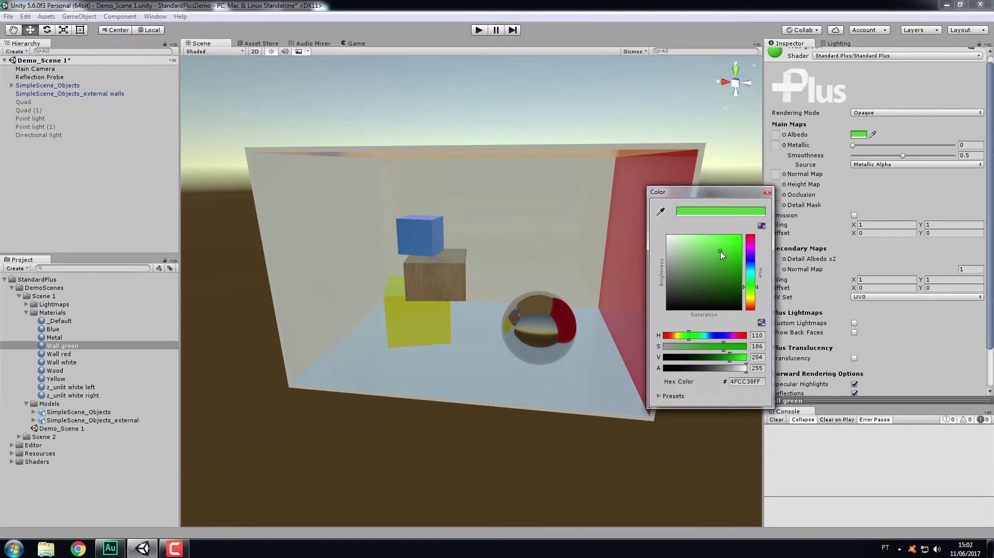
pyautogui.click(767, 192)
pyautogui.moveTo(902, 156); pyautogui.dragTo(951, 162)
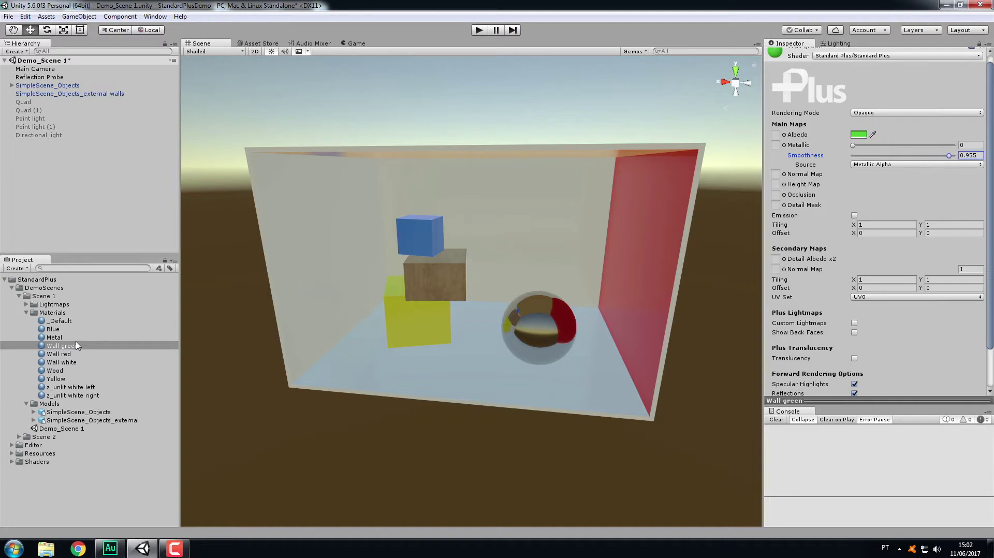
# Drag Wall green onto the room's left wall so it turns green.
pyautogui.moveTo(42, 350); pyautogui.dragTo(329, 268)
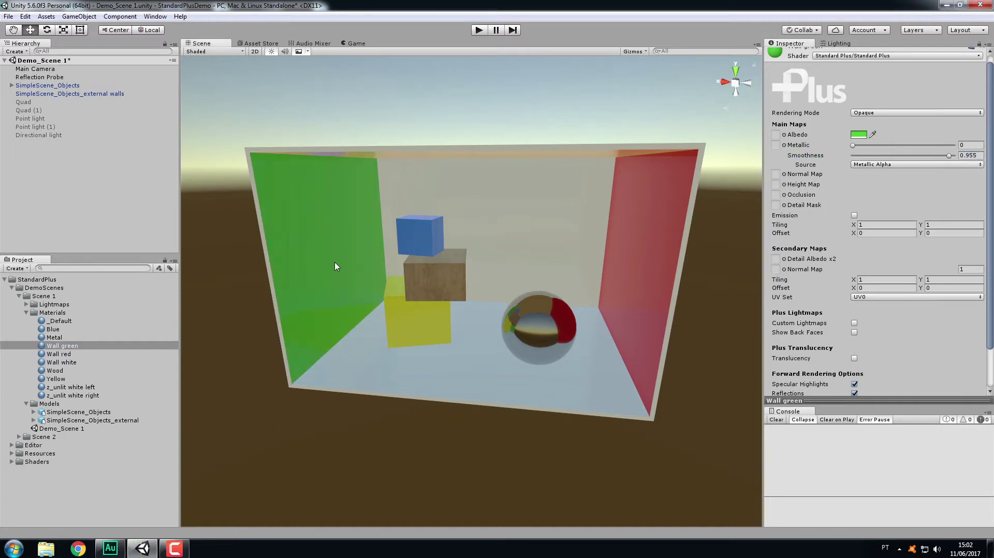
pyautogui.keyDown('alt'); pyautogui.moveTo(455, 292); pyautogui.dragTo(455, 266); pyautogui.keyUp('alt')
pyautogui.click(53, 329)
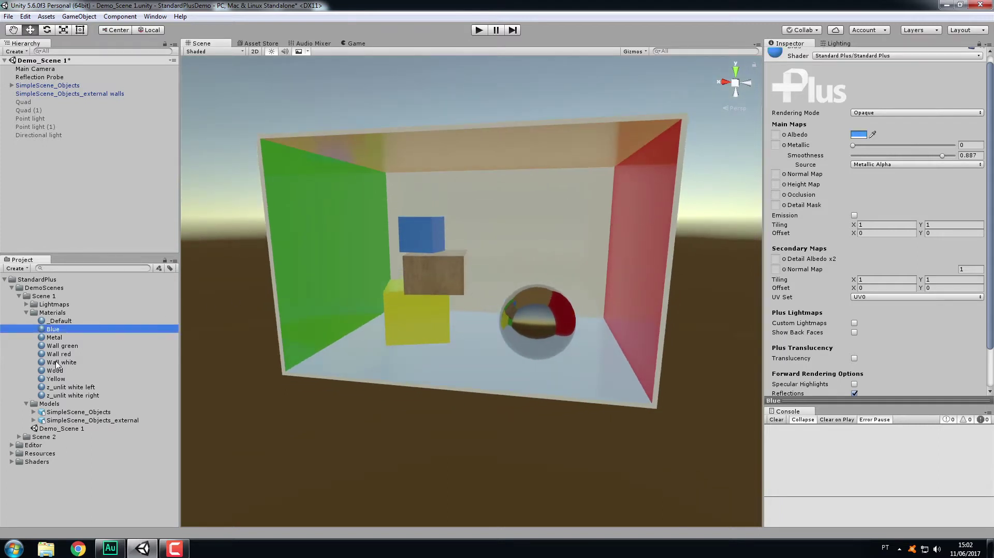
# Select the seven materials from Blue to Yellow and expand the Lightmaps folder.
pyautogui.keyDown('shift'); pyautogui.click(56, 380); pyautogui.keyUp('shift')
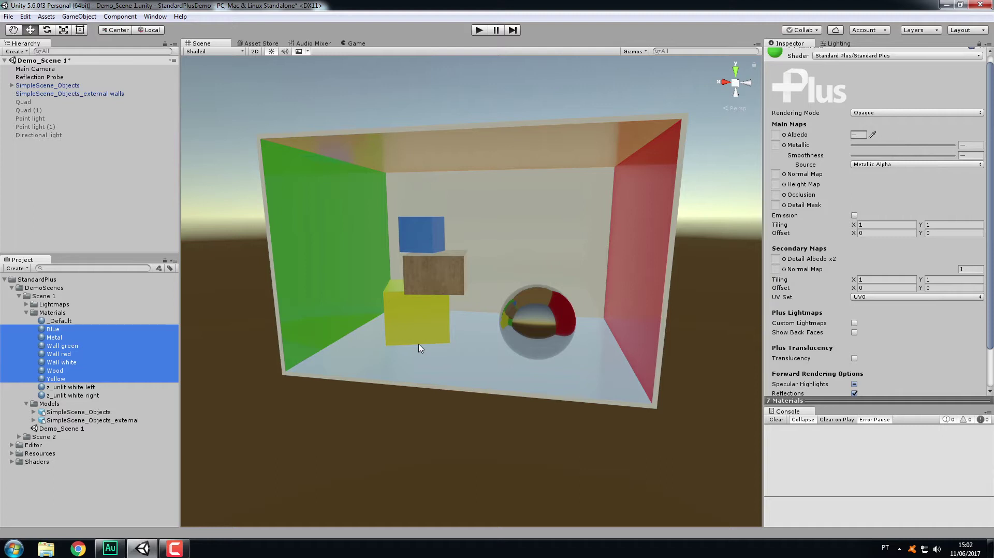
pyautogui.keyDown('alt'); pyautogui.moveTo(419, 347); pyautogui.dragTo(443, 347); pyautogui.keyUp('alt')
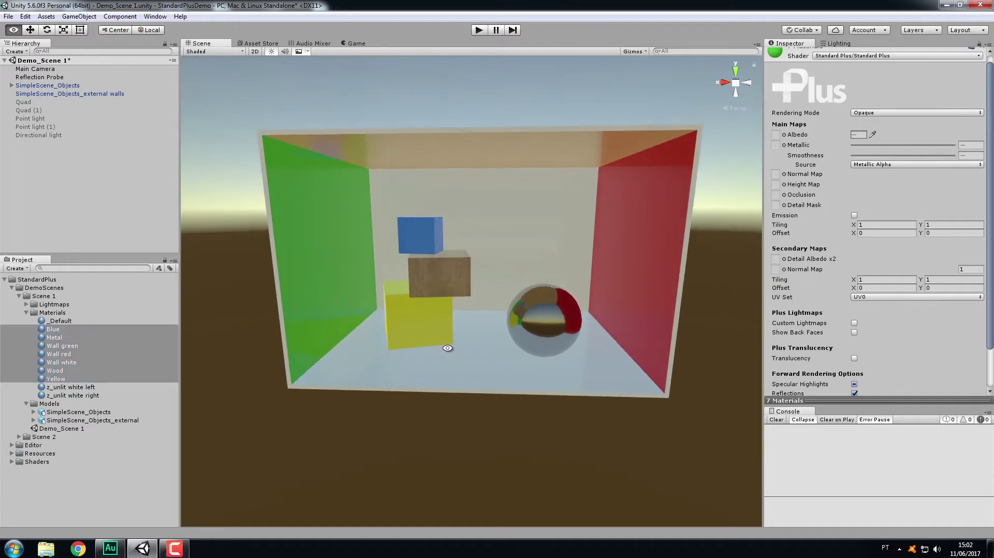
pyautogui.keyDown('alt'); pyautogui.moveTo(447, 348); pyautogui.dragTo(448, 359); pyautogui.keyUp('alt')
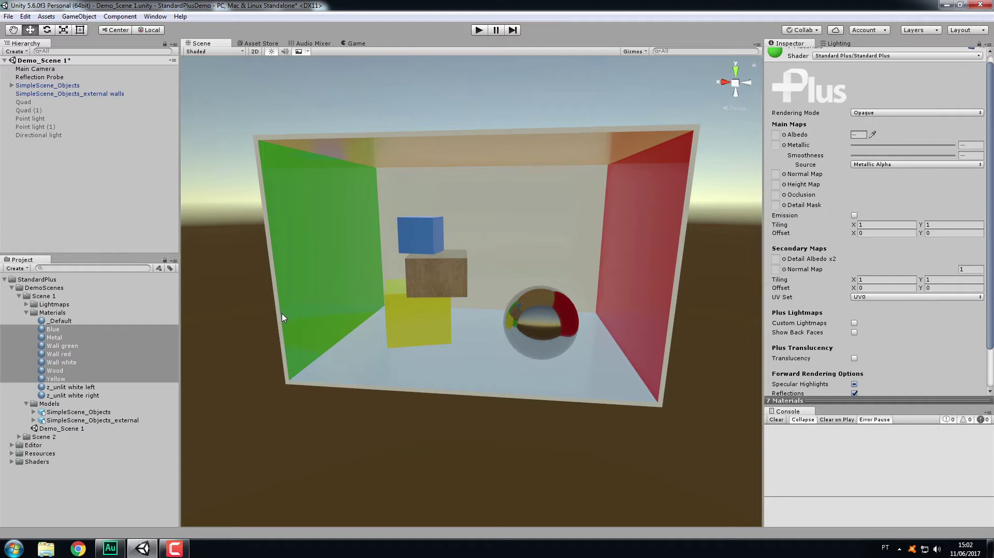
pyautogui.click(37, 338)
pyautogui.click(27, 305)
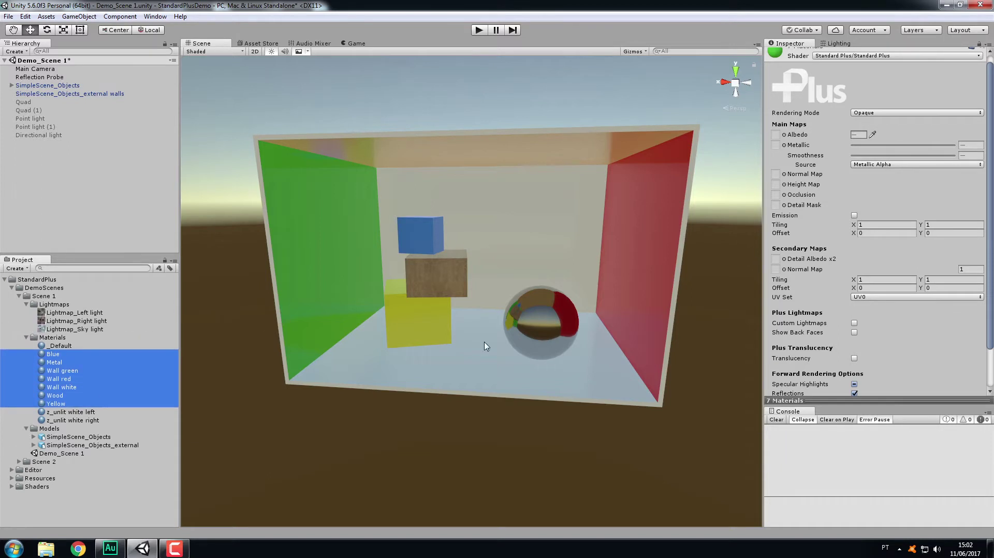
# Enable Custom Lightmaps on the seven selected materials, darkening the room.
pyautogui.click(854, 323)
pyautogui.click(855, 324)
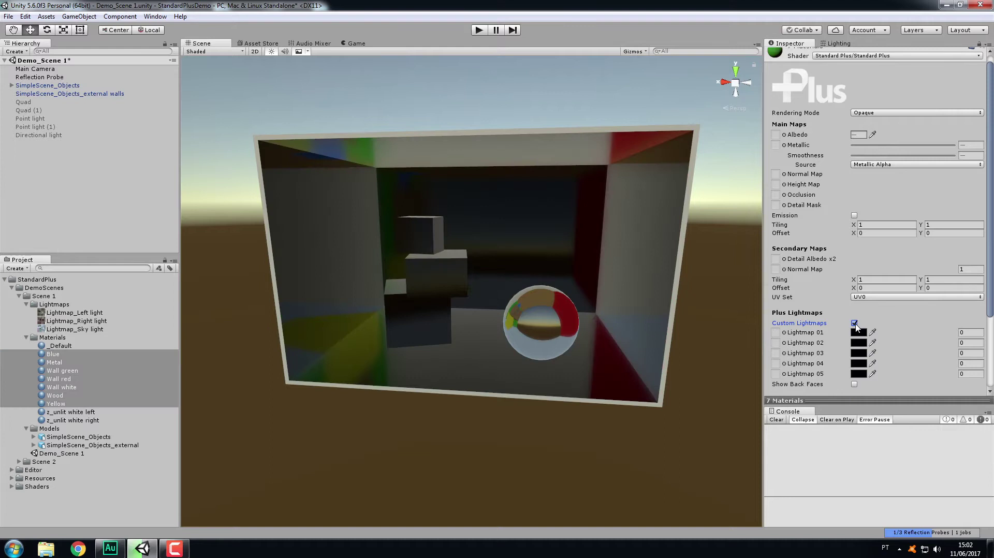
pyautogui.moveTo(572, 303)
pyautogui.keyDown('alt'); pyautogui.mouseDown()
pyautogui.moveTo(618, 307)
pyautogui.moveTo(588, 338)
pyautogui.moveTo(572, 312)
pyautogui.mouseUp(); pyautogui.keyUp('alt')
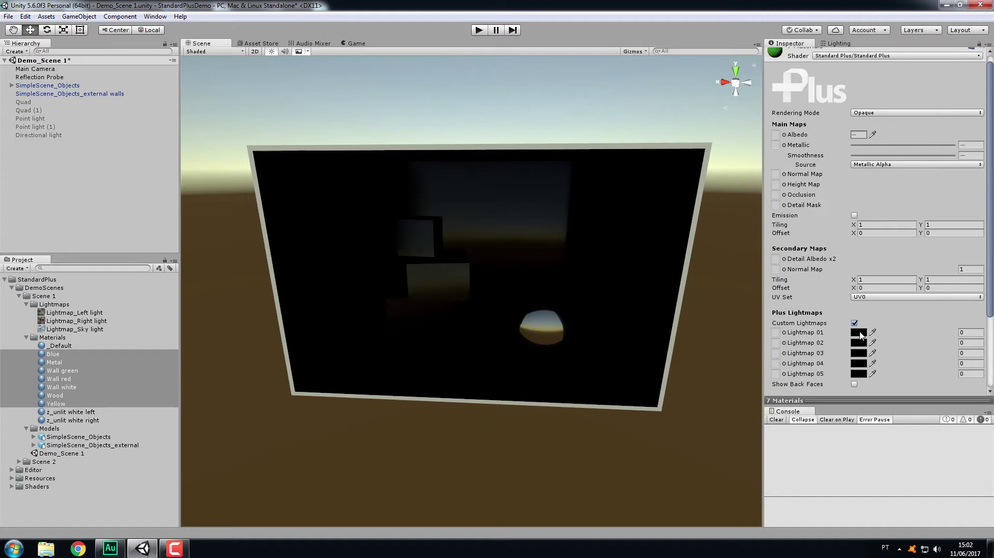
# Set Lightmap 01's colour to bright white in the HDR picker.
pyautogui.click(862, 336)
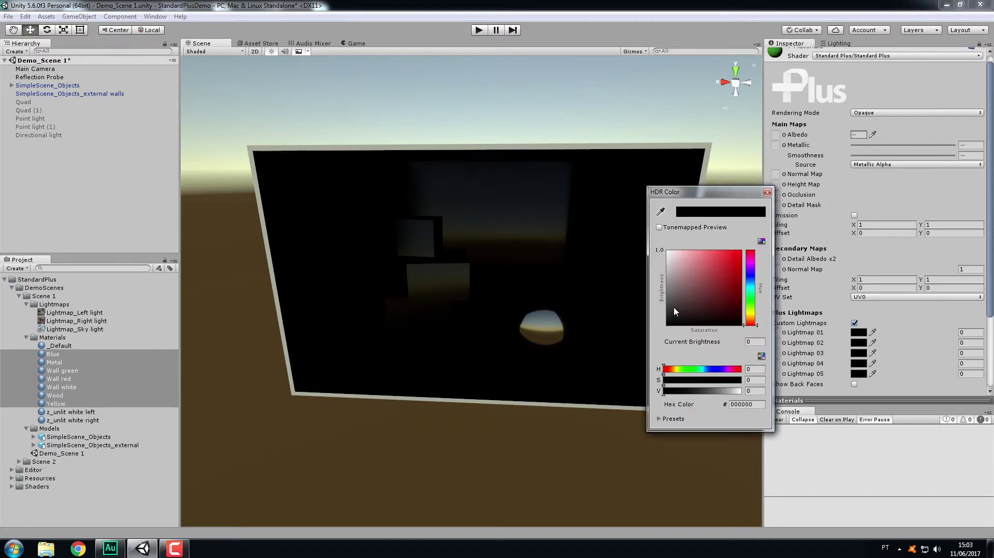
pyautogui.moveTo(672, 318); pyautogui.dragTo(659, 245)
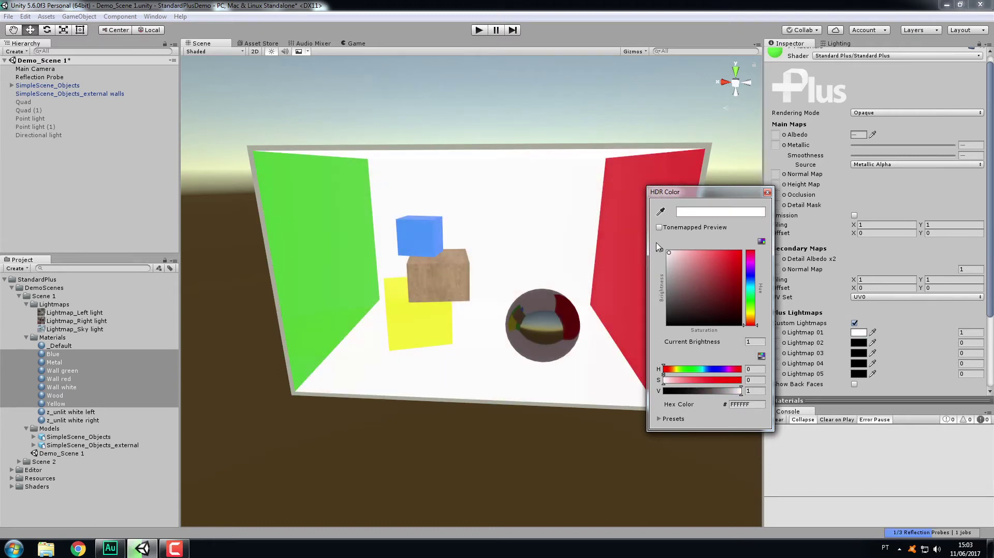
pyautogui.click(766, 193)
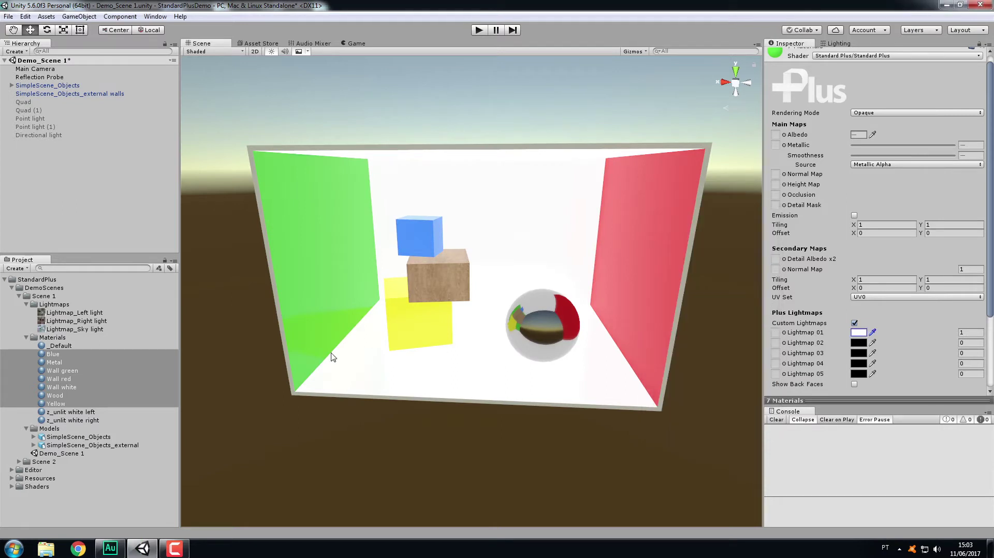
pyautogui.keyDown('alt'); pyautogui.moveTo(466, 333); pyautogui.dragTo(461, 311); pyautogui.keyUp('alt')
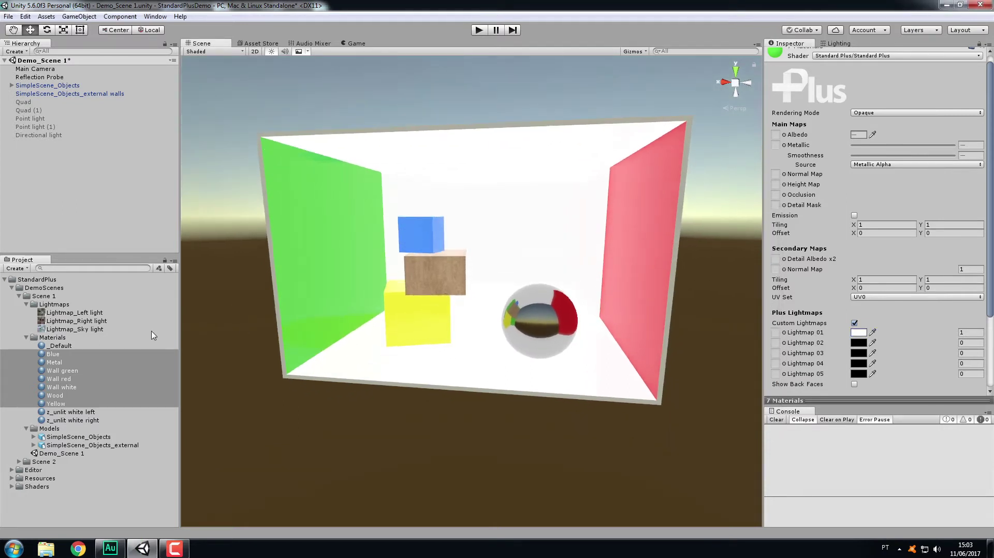
# Assign Lightmap_Sky light to Lightmap 01 and show that texture's import settings.
pyautogui.moveTo(94, 333); pyautogui.dragTo(777, 333)
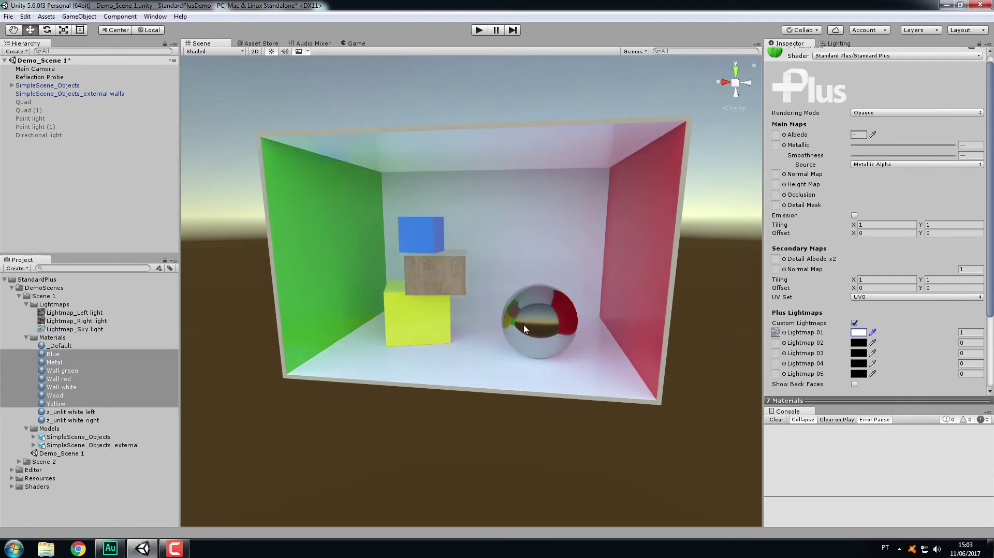
pyautogui.moveTo(520, 333)
pyautogui.keyDown('alt'); pyautogui.mouseDown()
pyautogui.moveTo(597, 334)
pyautogui.moveTo(481, 313)
pyautogui.moveTo(525, 311)
pyautogui.moveTo(520, 331)
pyautogui.mouseUp(); pyautogui.keyUp('alt')
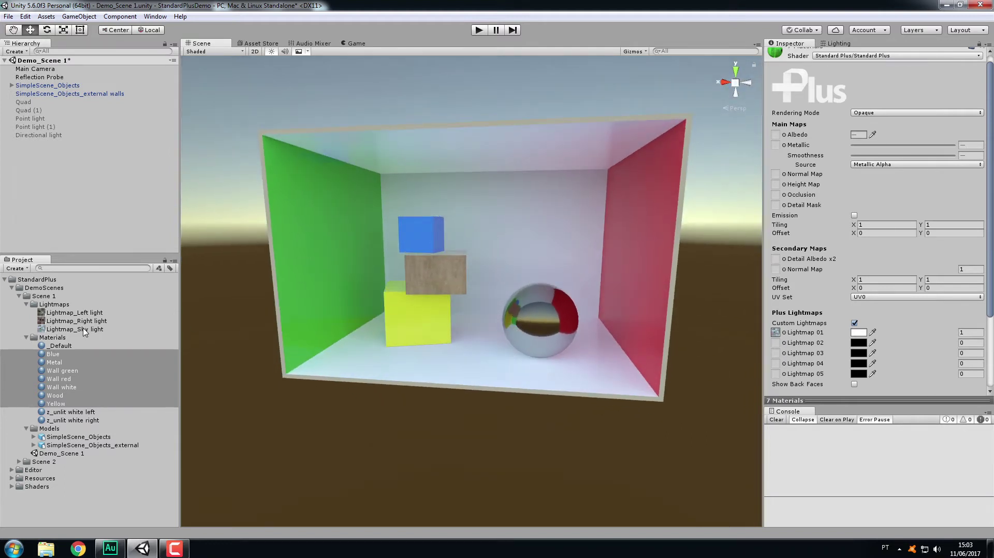
pyautogui.click(98, 330)
pyautogui.keyDown('alt'); pyautogui.moveTo(399, 333); pyautogui.dragTo(384, 357); pyautogui.keyUp('alt')
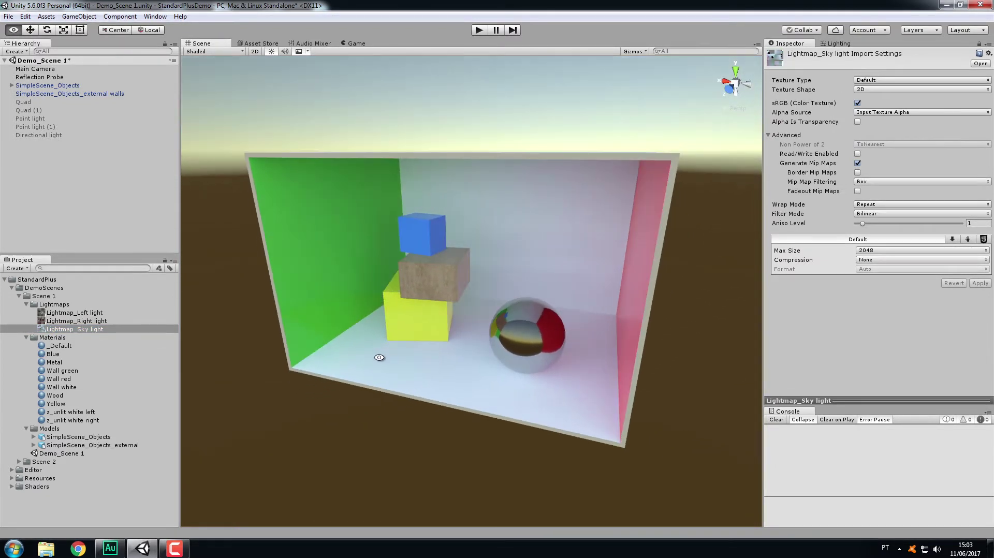
# Preview the Lightmap_Sky light image, then reselect the seven materials and raise Lightmap 01's intensity.
pyautogui.doubleClick(99, 330)
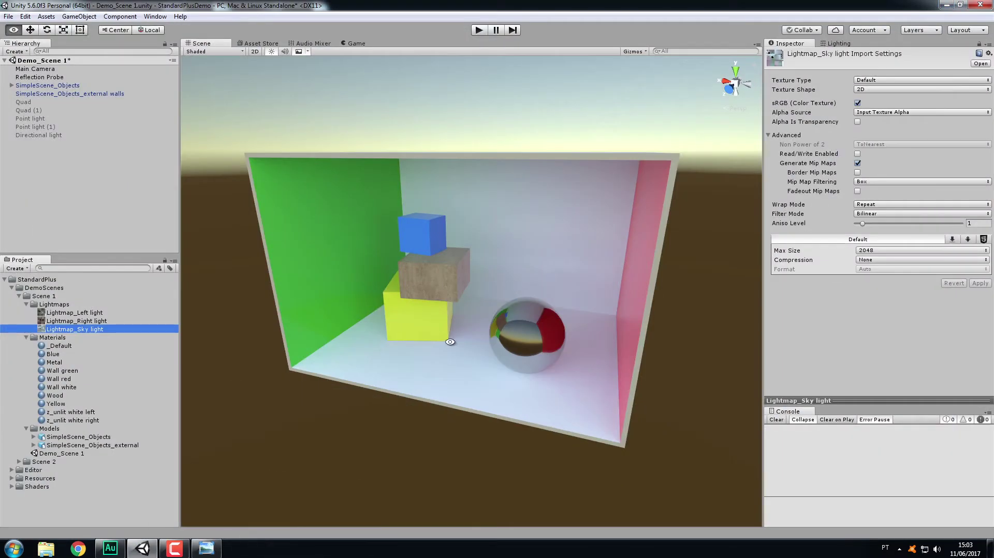
pyautogui.keyDown('alt'); pyautogui.moveTo(451, 342); pyautogui.dragTo(484, 317); pyautogui.keyUp('alt')
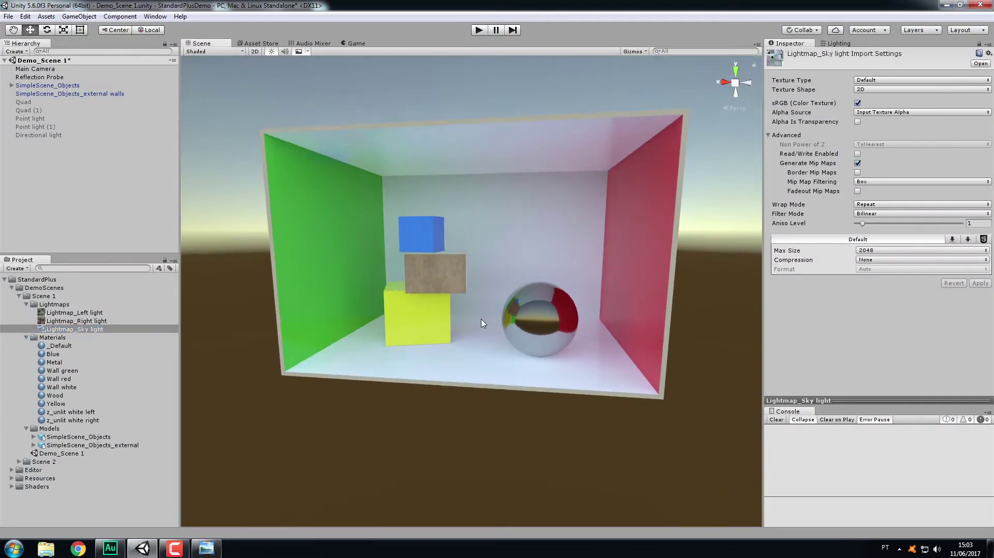
pyautogui.click(52, 354)
pyautogui.keyDown('shift'); pyautogui.click(55, 404); pyautogui.keyUp('shift')
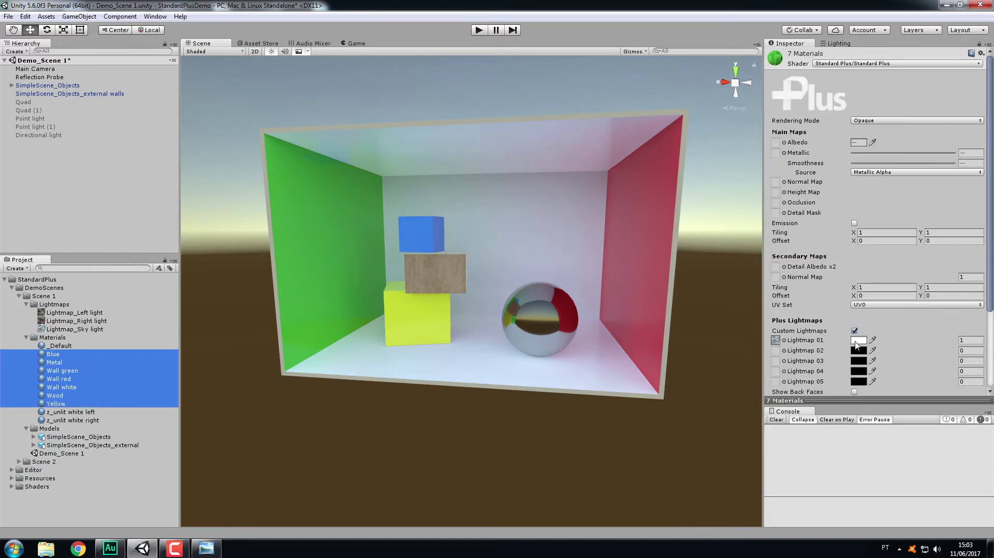
pyautogui.click(857, 345)
pyautogui.moveTo(677, 266); pyautogui.dragTo(667, 299)
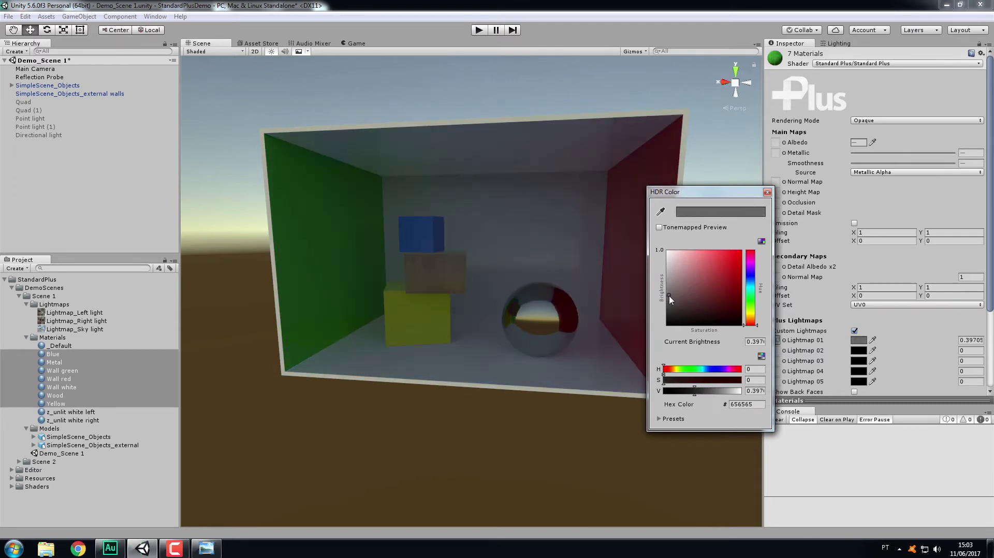
pyautogui.moveTo(668, 296); pyautogui.dragTo(667, 252)
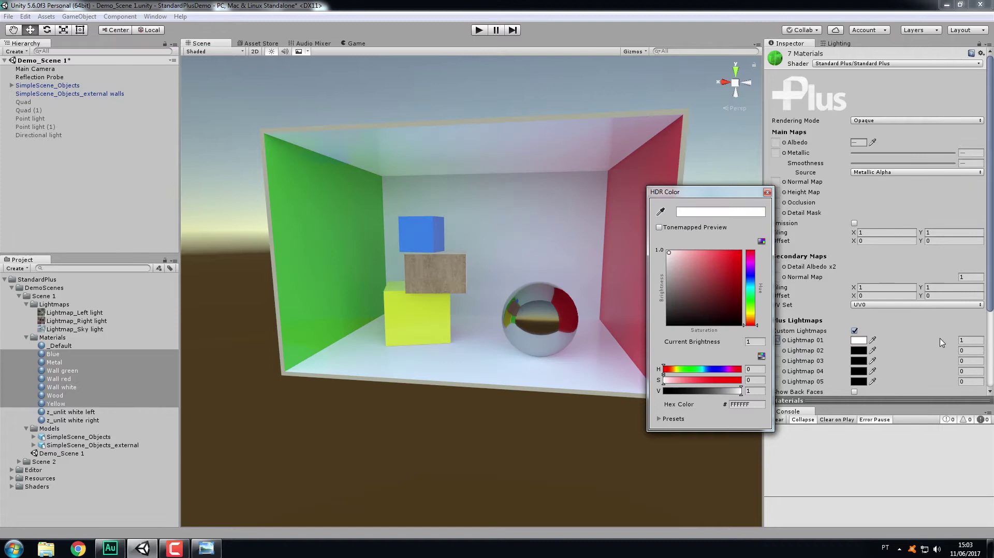
pyautogui.click(954, 344)
pyautogui.moveTo(955, 345); pyautogui.dragTo(989, 345)
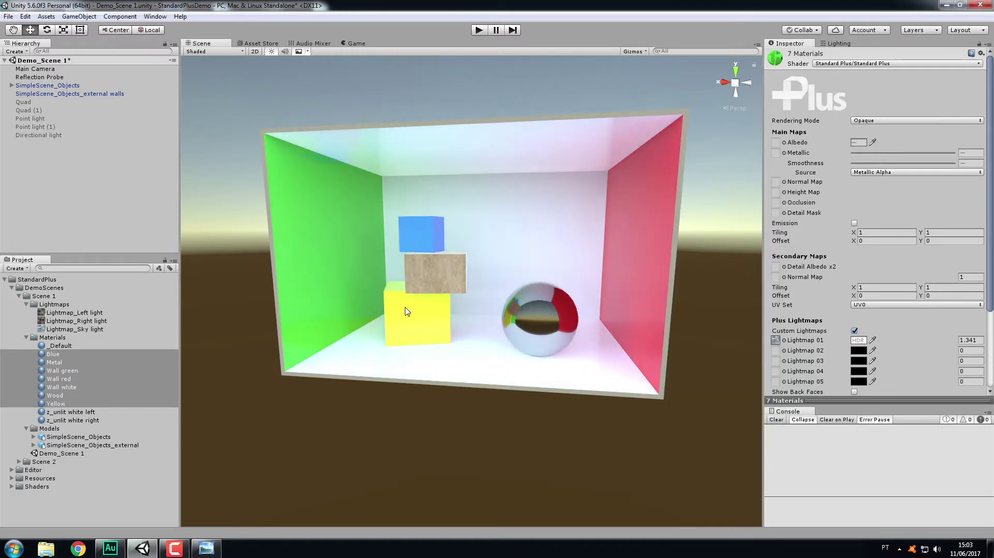
# Recheck the sky lightmap image and lower Lightmap 01's intensity on the seven materials to 0.999.
pyautogui.doubleClick(72, 330)
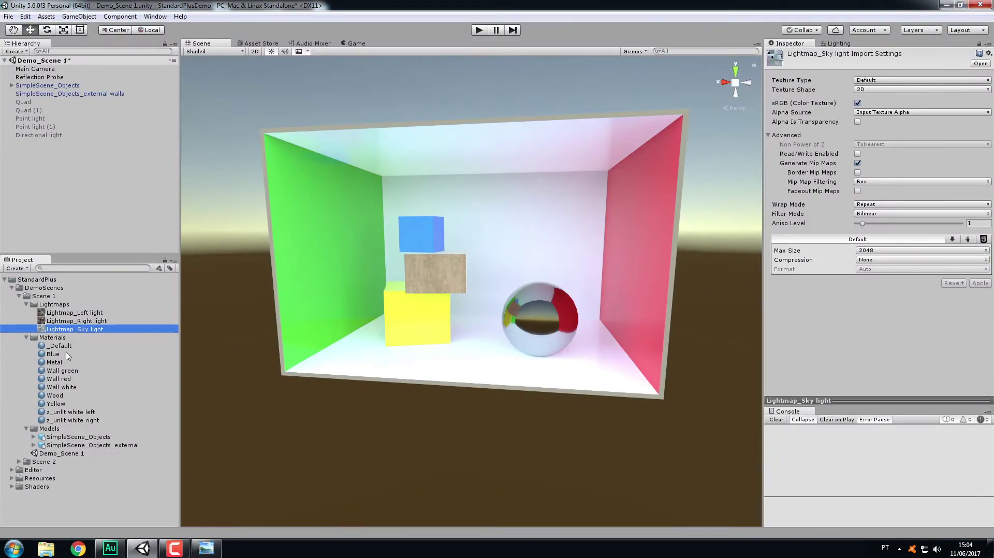
pyautogui.click(67, 354)
pyautogui.keyDown('shift'); pyautogui.click(66, 404); pyautogui.keyUp('shift')
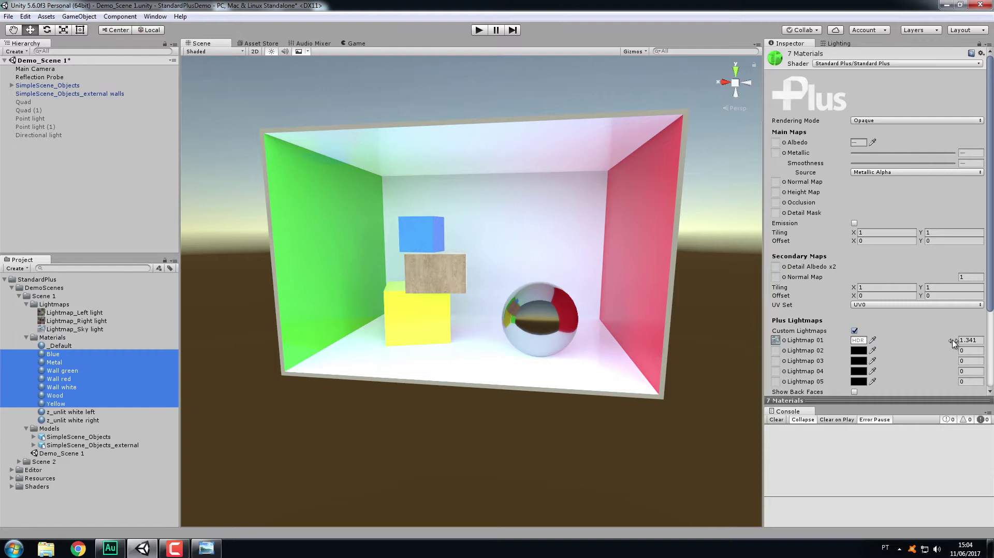
pyautogui.moveTo(953, 344); pyautogui.dragTo(915, 344)
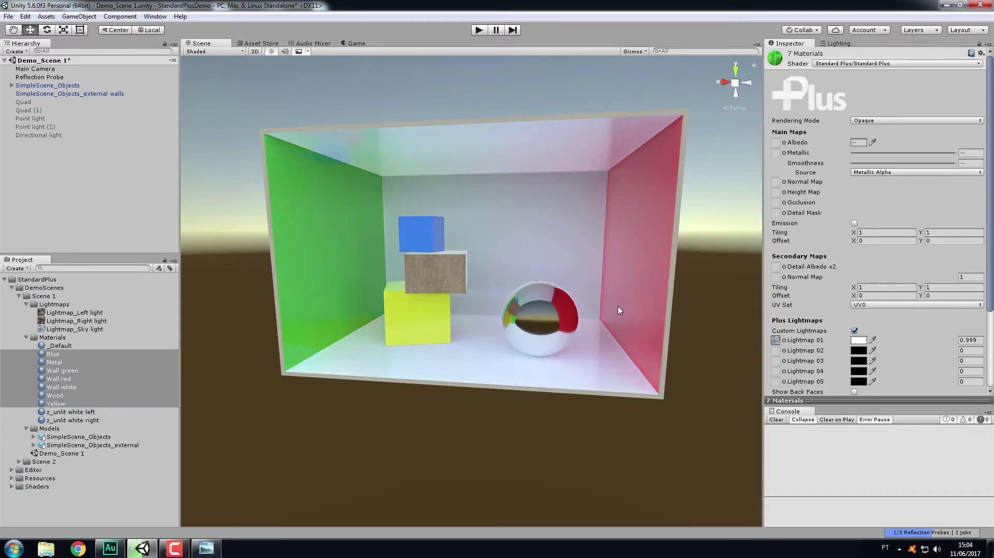
# Orbit to a head-on room view and drop Lightmap_Left light into the Lightmap 02 slot.
pyautogui.keyDown('alt'); pyautogui.moveTo(618, 310); pyautogui.dragTo(564, 338); pyautogui.keyUp('alt')
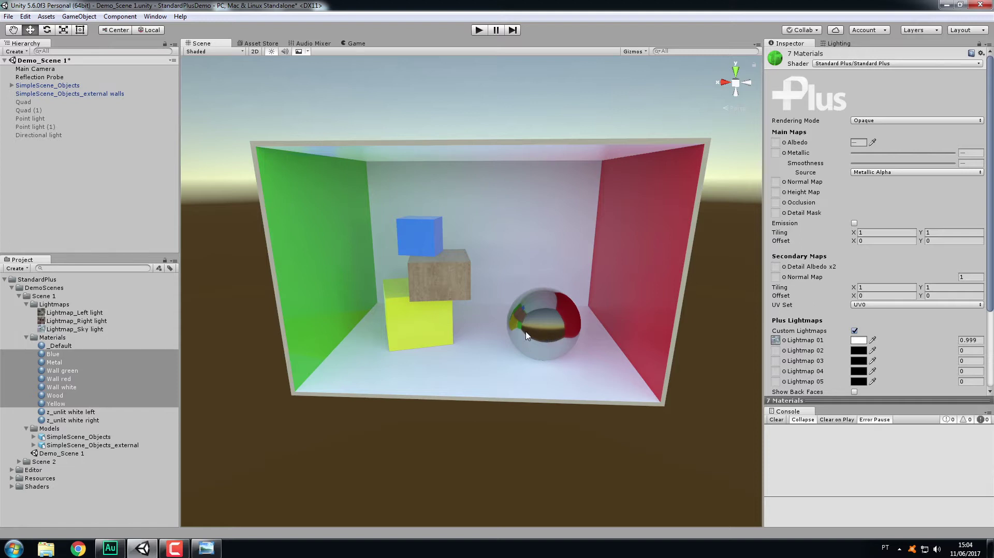
pyautogui.keyDown('alt'); pyautogui.moveTo(473, 322); pyautogui.dragTo(456, 293); pyautogui.keyUp('alt')
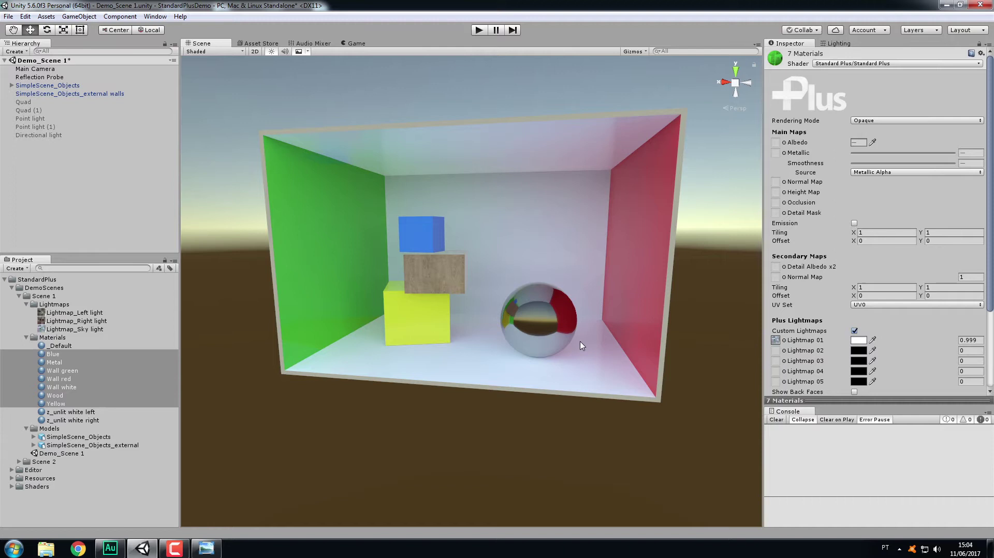
pyautogui.keyDown('alt'); pyautogui.moveTo(579, 343); pyautogui.dragTo(563, 341); pyautogui.keyUp('alt')
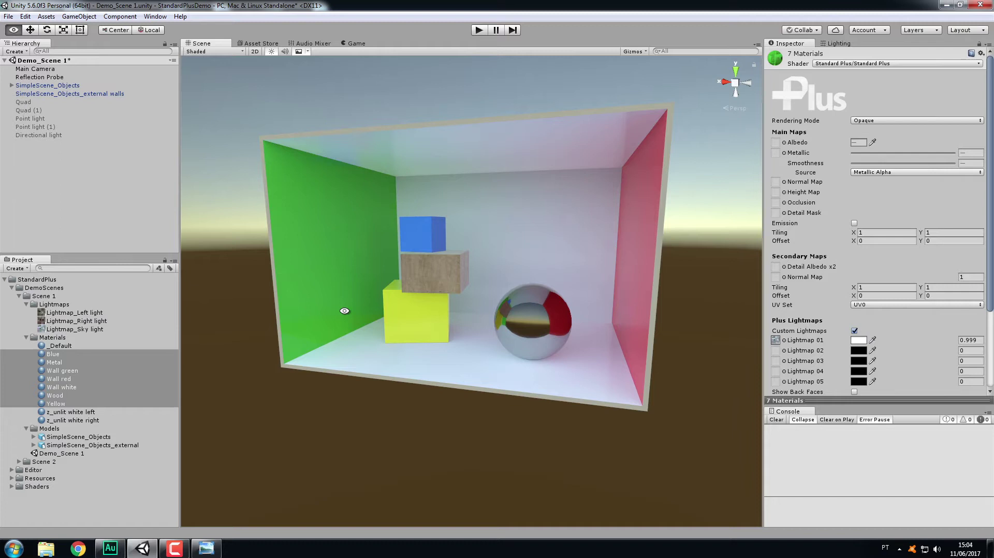
pyautogui.keyDown('alt'); pyautogui.moveTo(344, 311); pyautogui.dragTo(197, 334); pyautogui.keyUp('alt')
pyautogui.moveTo(93, 314); pyautogui.dragTo(775, 352)
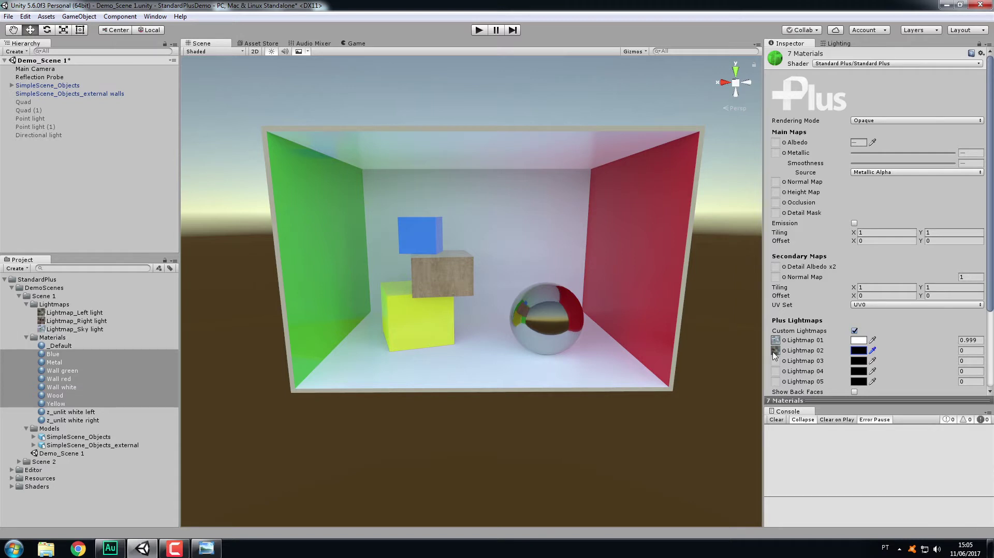
# Tint the Lightmap 02 slot, holding the Lightmap_Left texture, full white.
pyautogui.keyDown('ctrl'); pyautogui.click(775, 353); pyautogui.keyUp('ctrl')
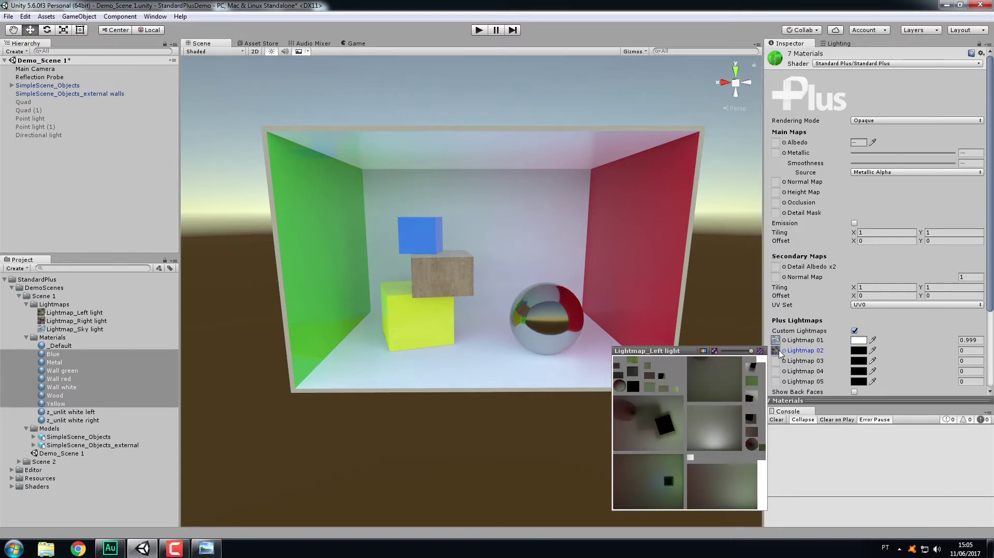
pyautogui.click(777, 352)
pyautogui.click(858, 351)
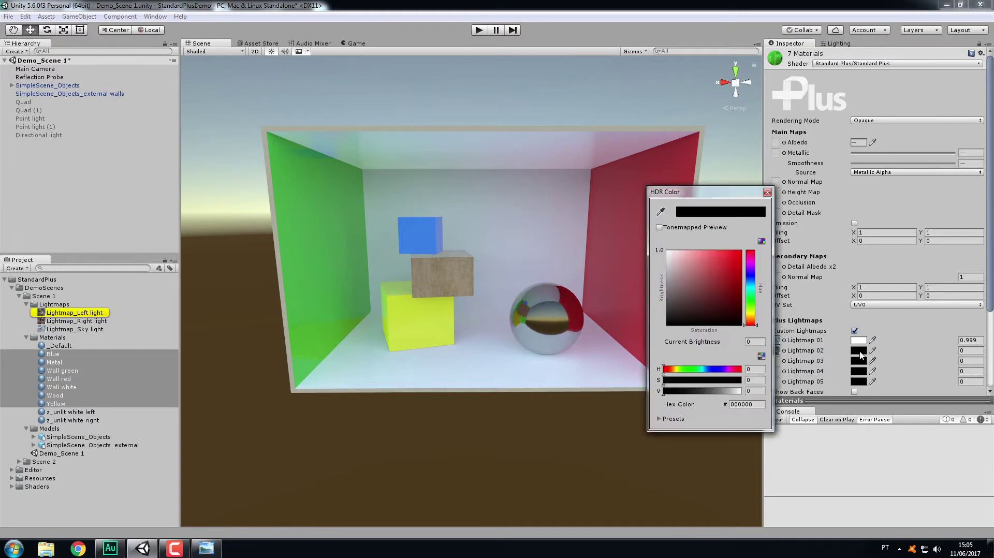
pyautogui.moveTo(680, 305); pyautogui.dragTo(660, 250)
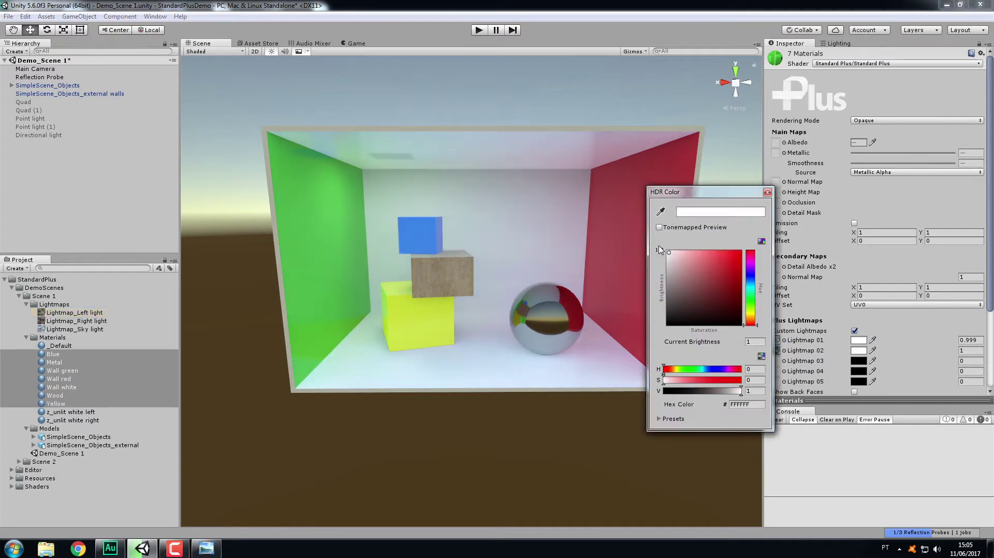
pyautogui.click(767, 192)
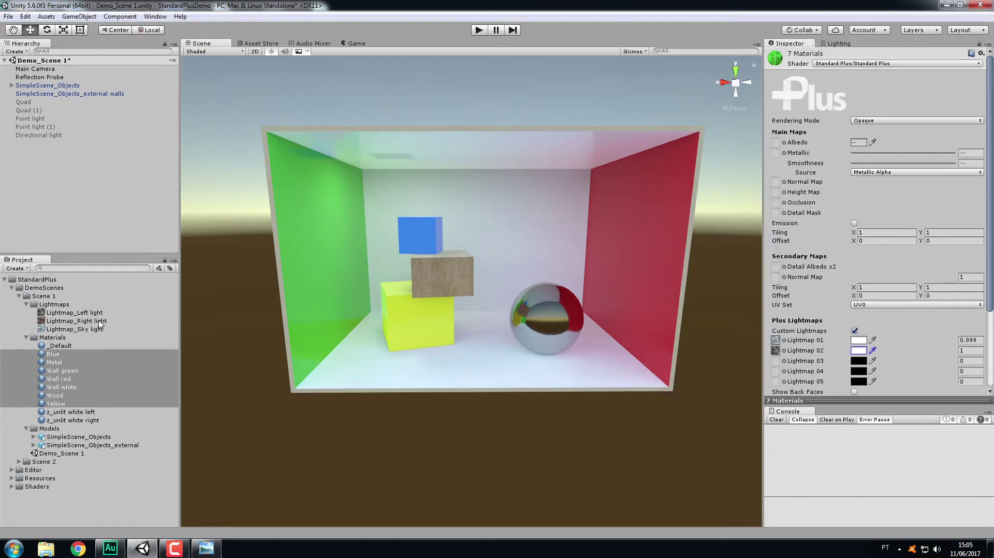
# Assign the right light lightmap to Lightmap 03, tint it white, and raise its strength to 1.137.
pyautogui.moveTo(98, 320); pyautogui.dragTo(778, 364)
pyautogui.click(859, 361)
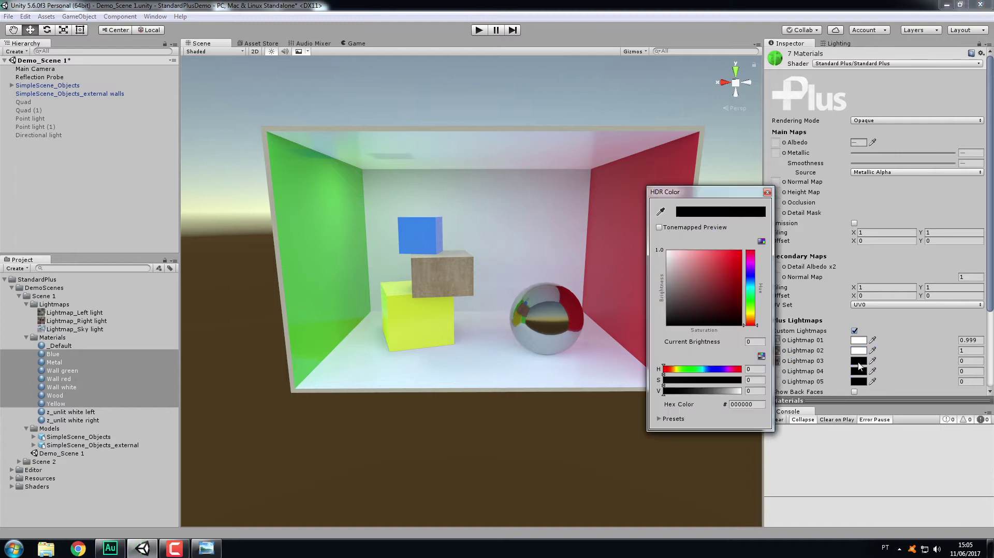
pyautogui.moveTo(694, 310); pyautogui.dragTo(667, 251)
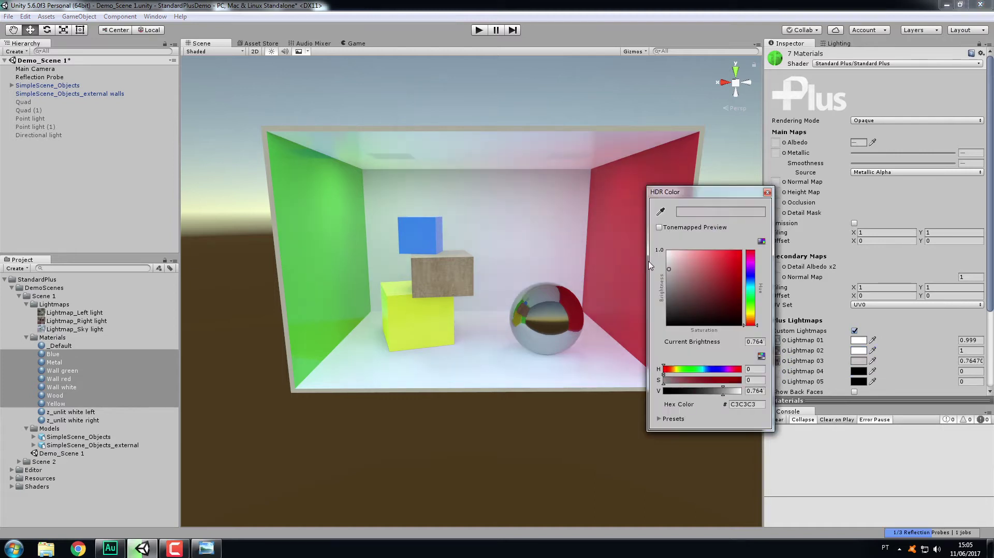
pyautogui.click(767, 192)
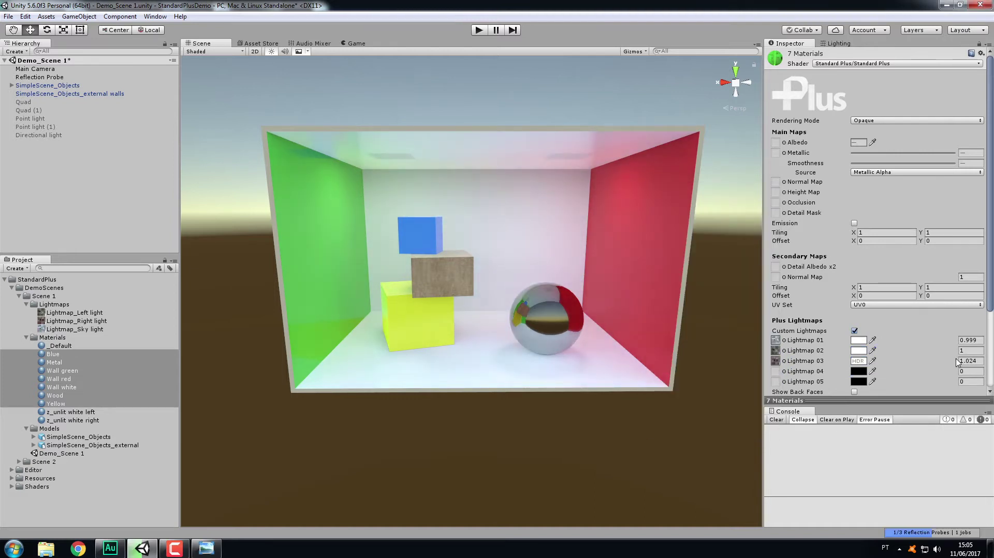
pyautogui.moveTo(960, 361)
pyautogui.mouseDown()
pyautogui.moveTo(974, 353)
pyautogui.moveTo(961, 362)
pyautogui.mouseUp()
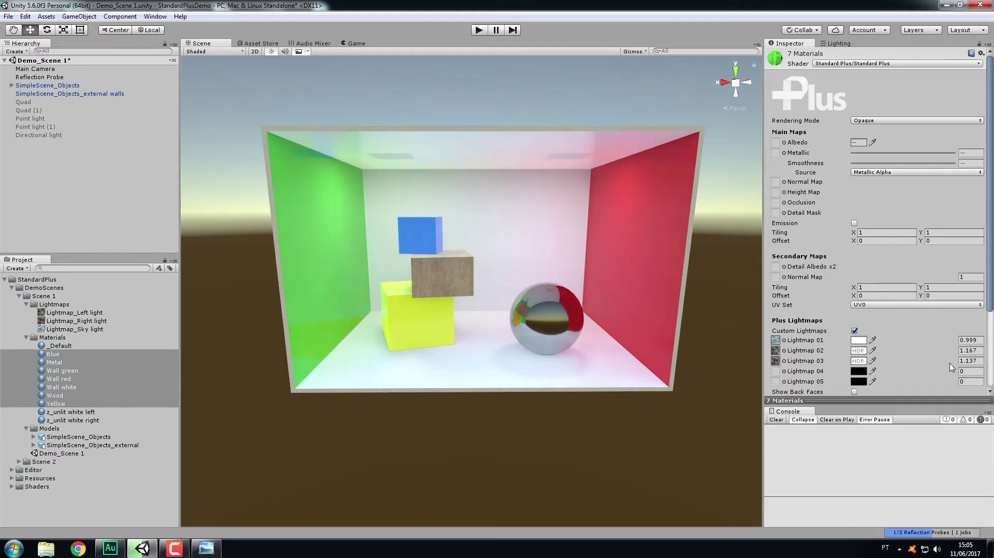
# Set the Lightmap 01 tint to black to remove its contribution.
pyautogui.click(859, 340)
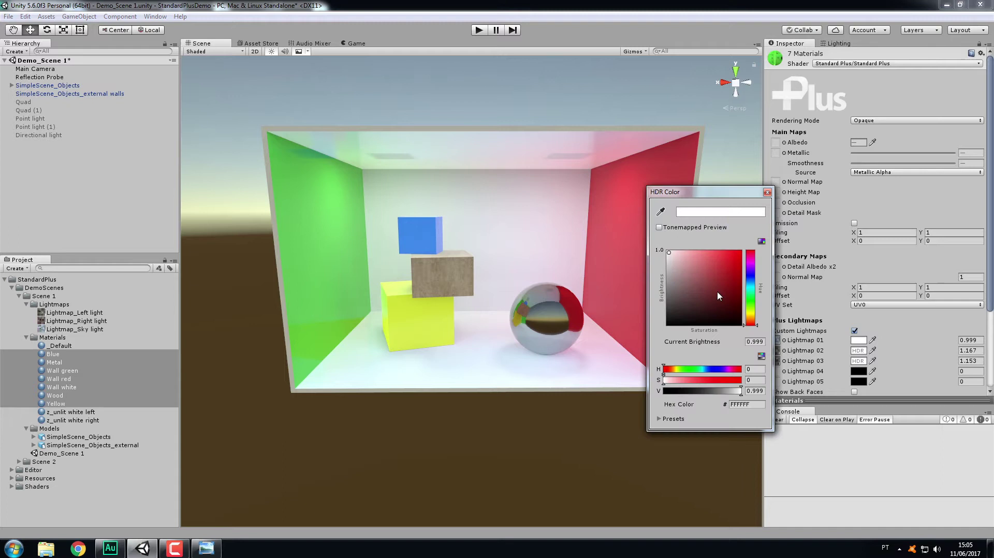
pyautogui.moveTo(689, 341); pyautogui.dragTo(651, 340)
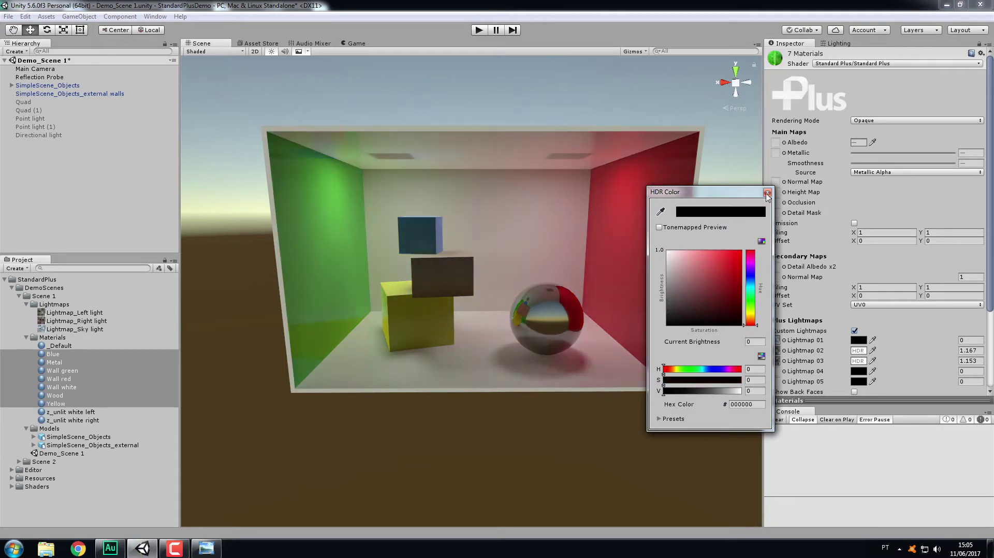
pyautogui.click(767, 192)
pyautogui.keyDown('alt'); pyautogui.moveTo(672, 227); pyautogui.dragTo(565, 317); pyautogui.keyUp('alt')
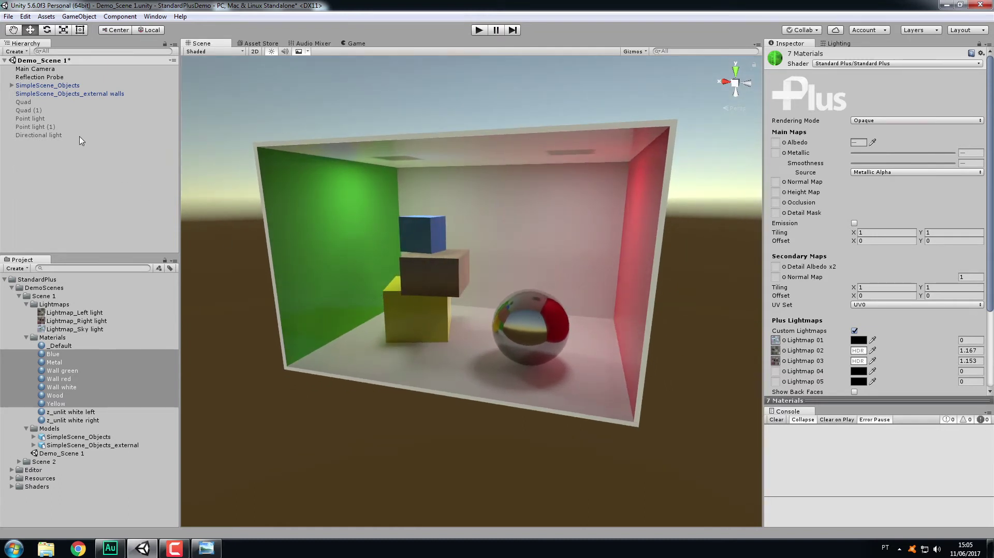
# Enable Quad and Quad (1) so the two ceiling light panels glow.
pyautogui.click(23, 102)
pyautogui.keyDown('shift'); pyautogui.click(37, 110); pyautogui.keyUp('shift')
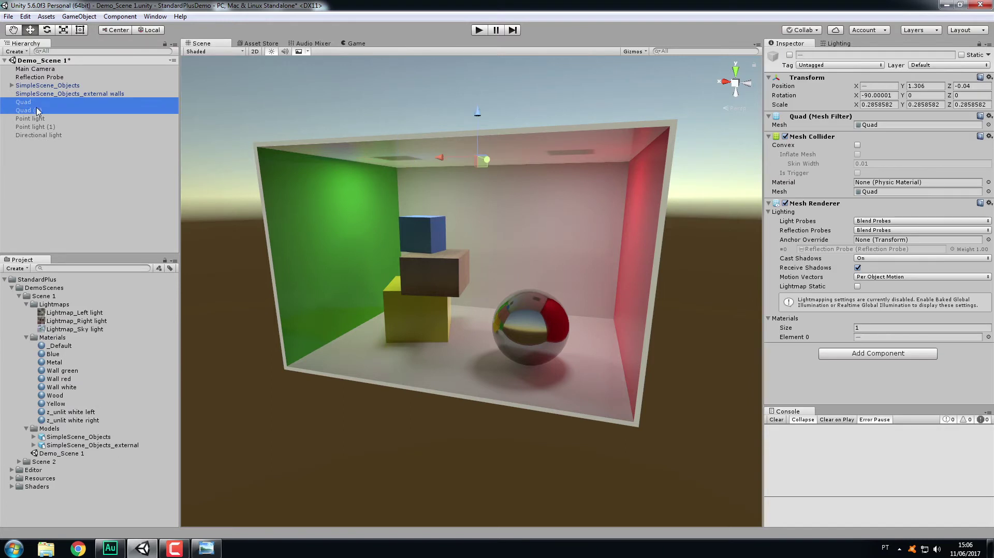
pyautogui.click(789, 54)
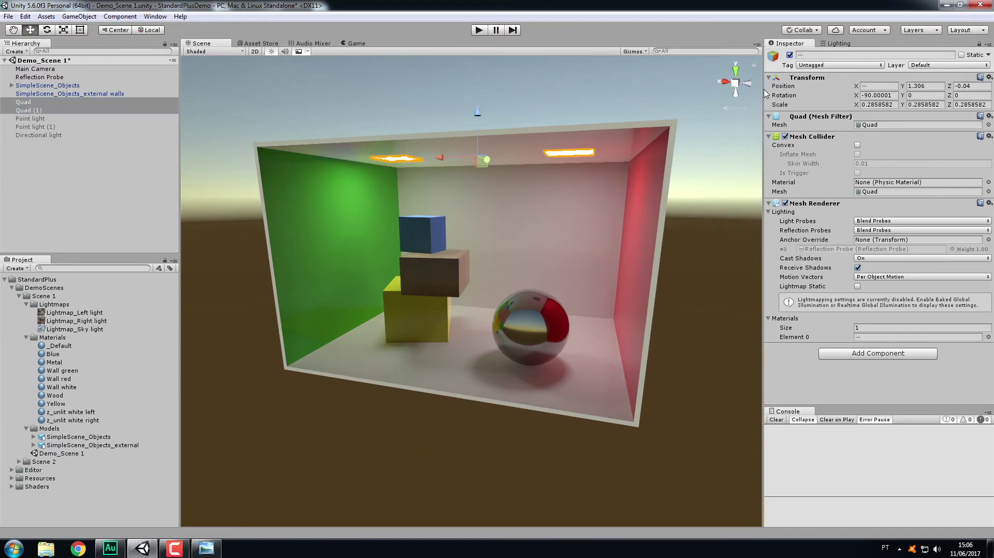
pyautogui.click(114, 176)
pyautogui.keyDown('alt'); pyautogui.moveTo(491, 171); pyautogui.dragTo(565, 168); pyautogui.keyUp('alt')
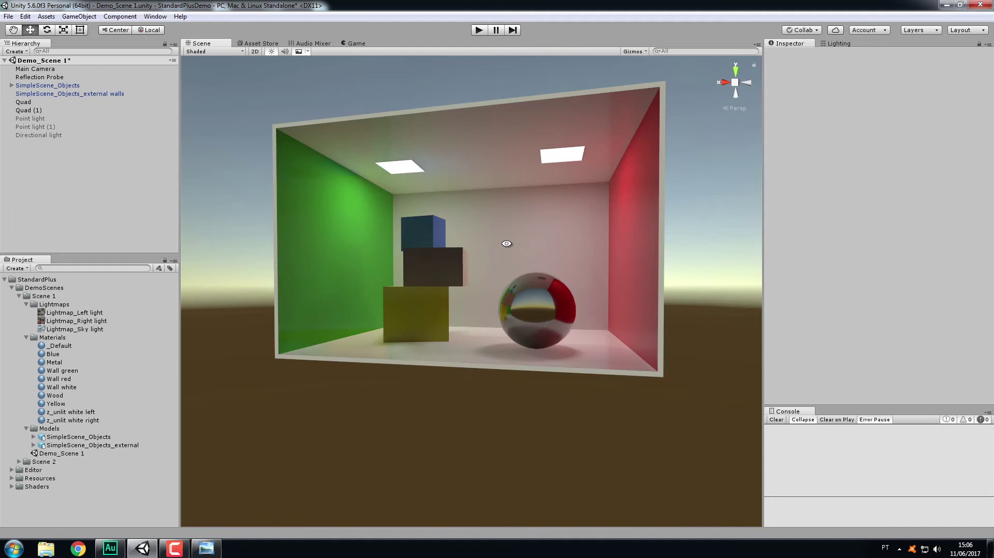
pyautogui.keyDown('alt'); pyautogui.moveTo(506, 243); pyautogui.dragTo(507, 313); pyautogui.keyUp('alt')
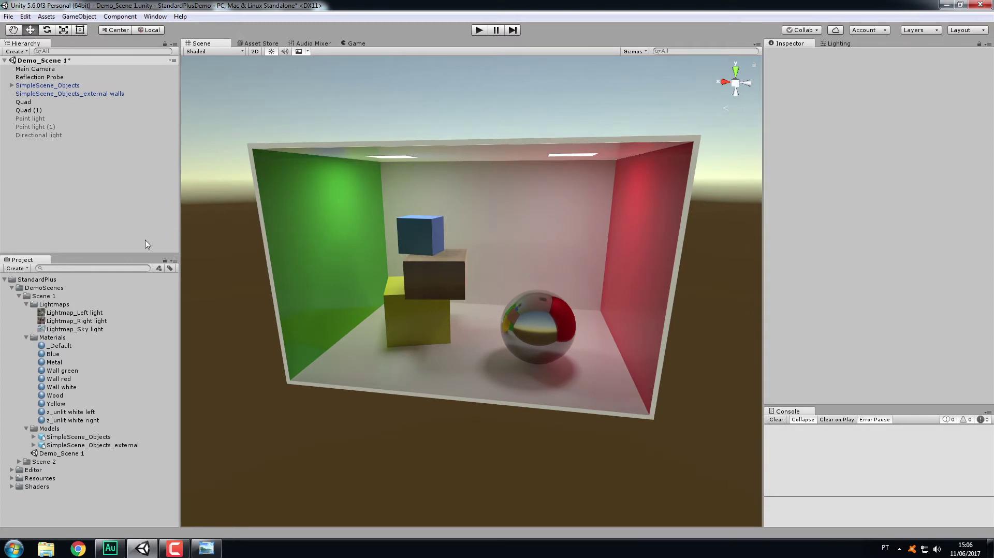
# On the seven Blue–Yellow materials, set Lightmap 02 to a saturated blue at intensity 2.349.
pyautogui.click(54, 354)
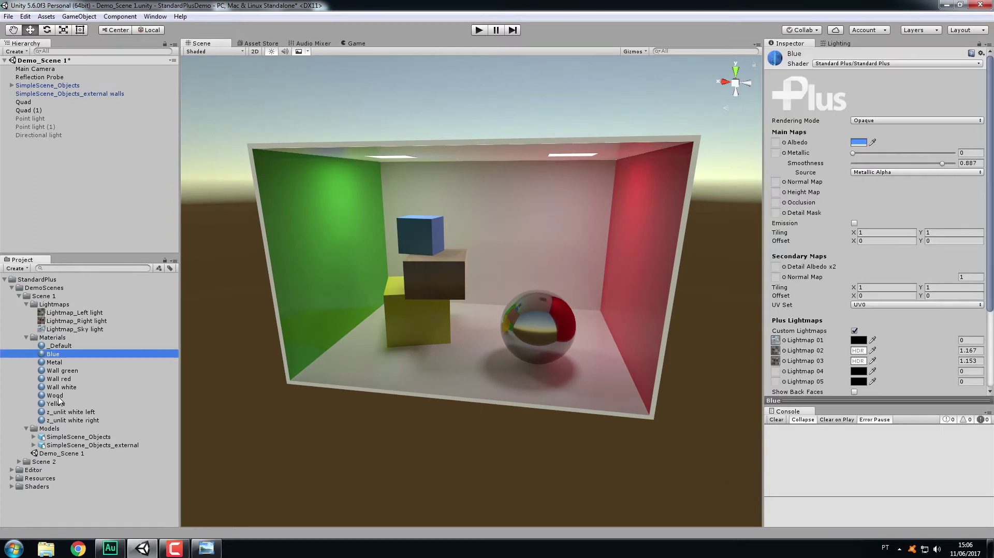
pyautogui.keyDown('shift'); pyautogui.click(58, 403); pyautogui.keyUp('shift')
pyautogui.click(858, 350)
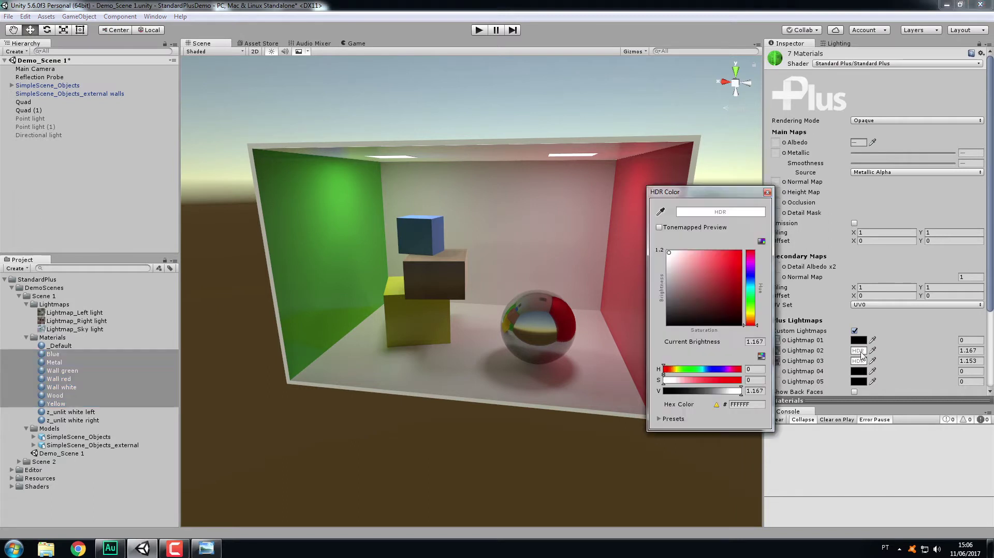
pyautogui.click(748, 282)
pyautogui.moveTo(722, 262); pyautogui.dragTo(733, 244)
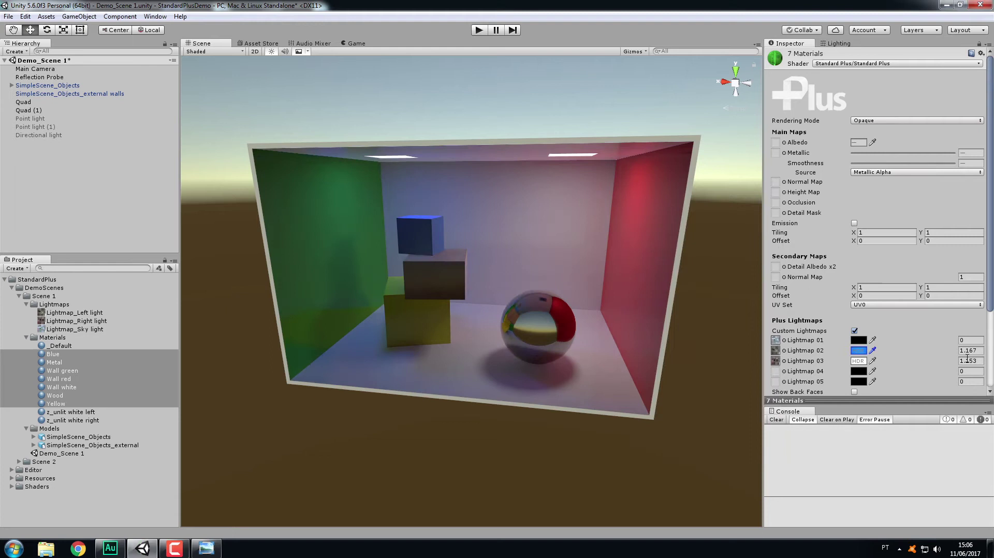
pyautogui.moveTo(966, 358); pyautogui.dragTo(956, 356)
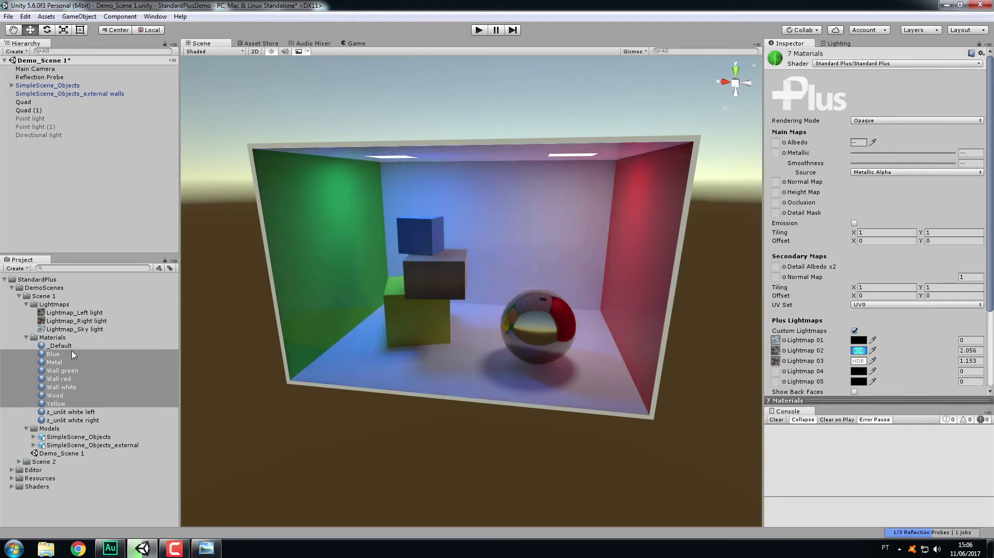
pyautogui.moveTo(73, 354); pyautogui.dragTo(103, 351)
pyautogui.keyDown('alt'); pyautogui.moveTo(497, 351); pyautogui.dragTo(761, 357); pyautogui.keyUp('alt')
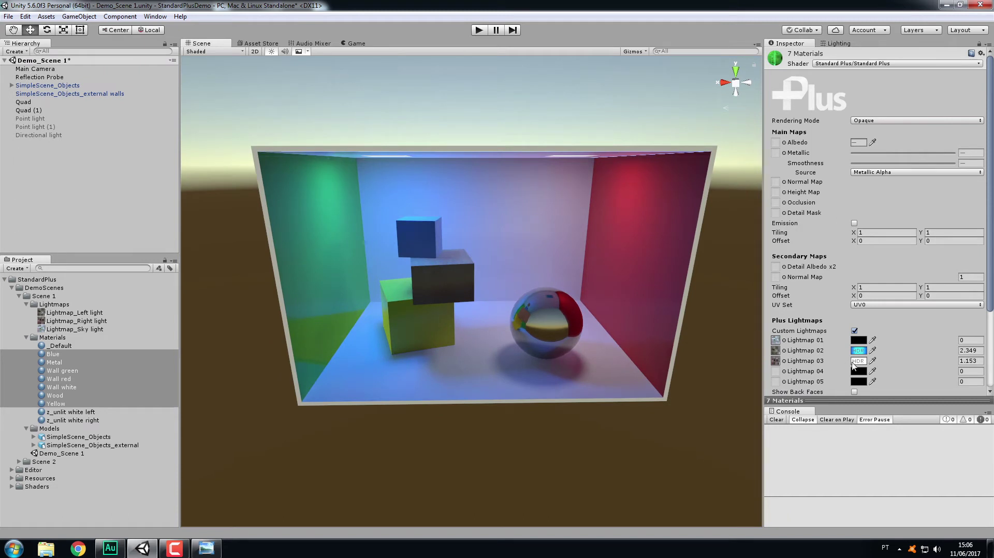
pyautogui.keyDown('alt'); pyautogui.moveTo(628, 337); pyautogui.dragTo(668, 332); pyautogui.keyUp('alt')
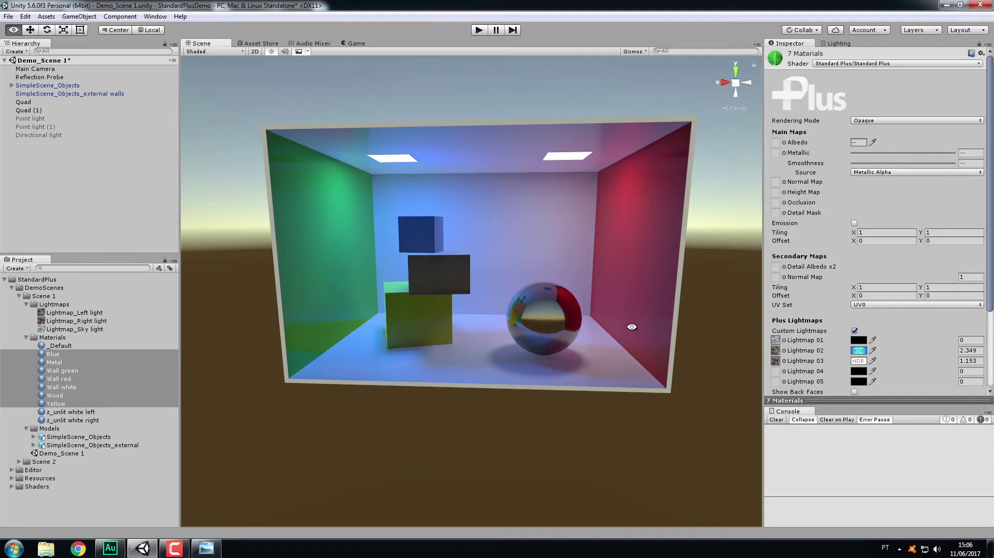
pyautogui.keyDown('alt'); pyautogui.moveTo(625, 324); pyautogui.dragTo(596, 341); pyautogui.keyUp('alt')
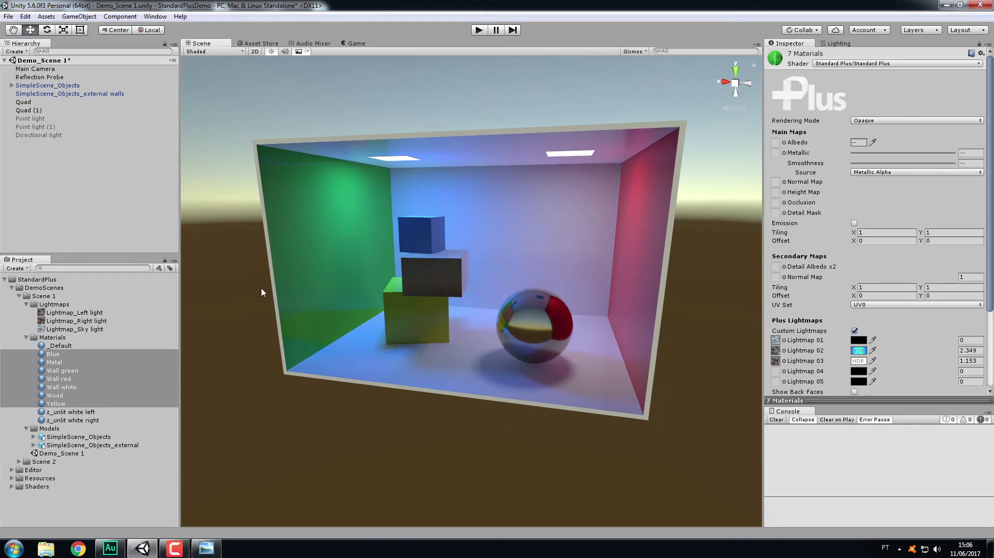
# Enable the Directional light and rotate it to about 32.8, -232.9, 807.9.
pyautogui.click(57, 135)
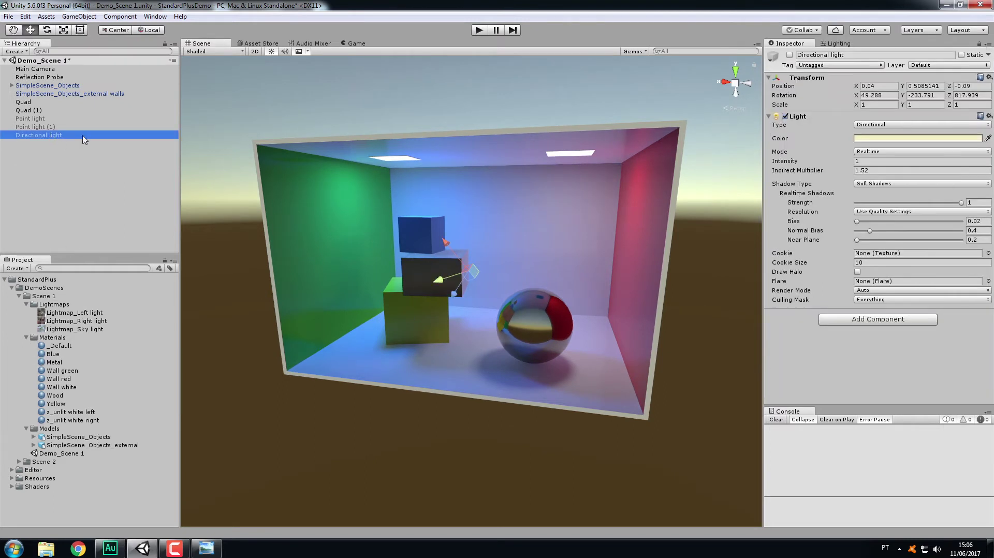
pyautogui.click(789, 55)
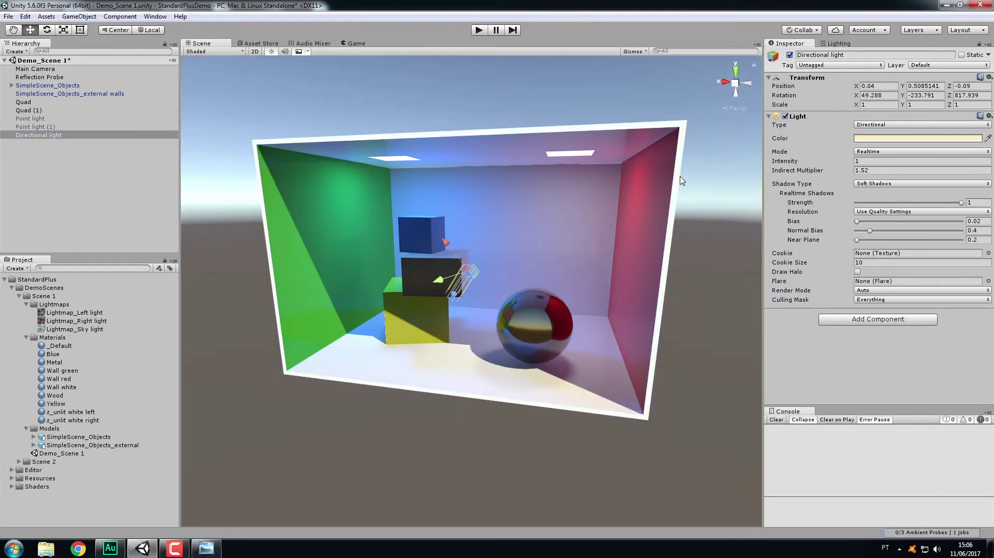
pyautogui.keyDown('alt'); pyautogui.moveTo(572, 240); pyautogui.dragTo(477, 276); pyautogui.keyUp('alt')
pyautogui.press('e')
pyautogui.keyDown('alt'); pyautogui.moveTo(478, 276); pyautogui.dragTo(547, 256); pyautogui.keyUp('alt')
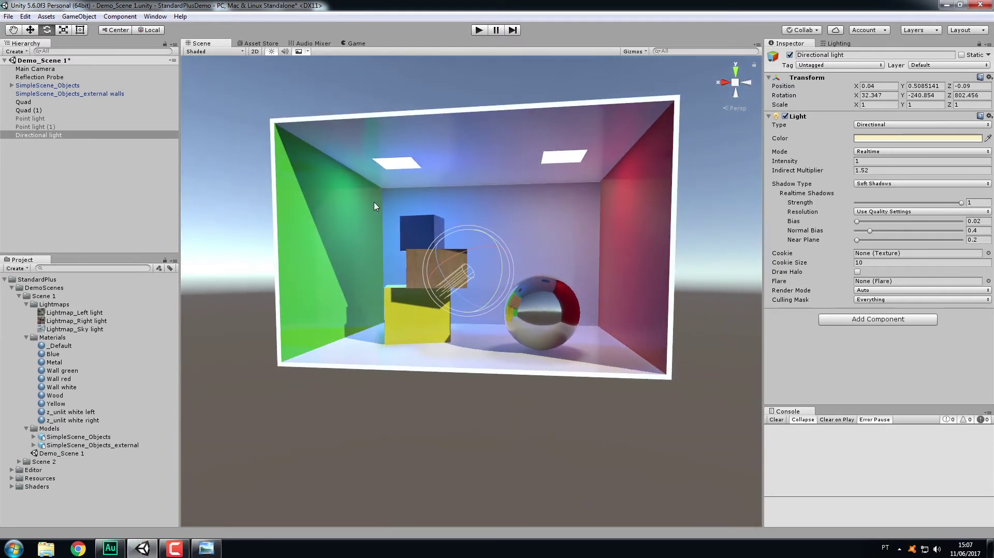
pyautogui.keyDown('alt'); pyautogui.moveTo(380, 263); pyautogui.dragTo(477, 300); pyautogui.keyUp('alt')
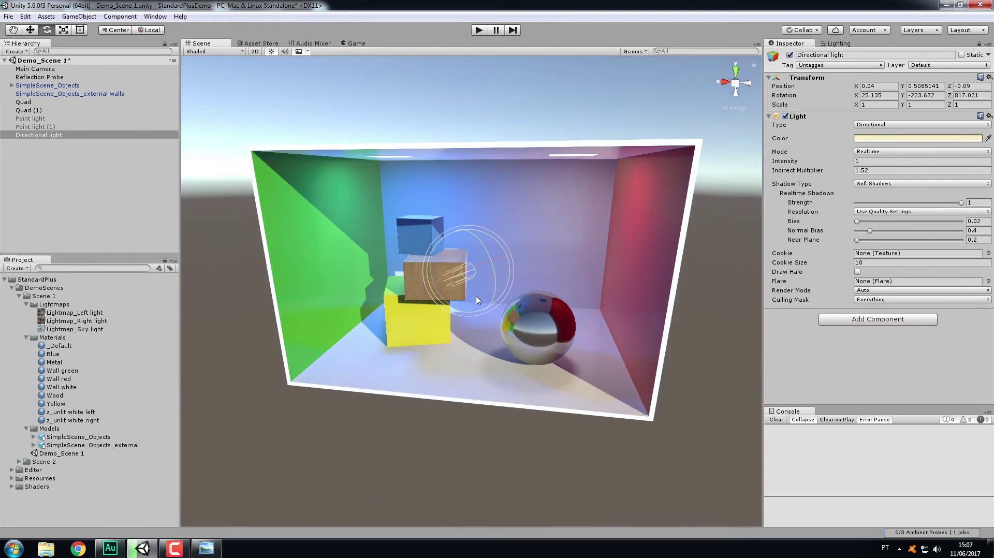
# Turn on realtime global illumination in the Lighting settings and re-angle the sun to brighten the room.
pyautogui.click(836, 43)
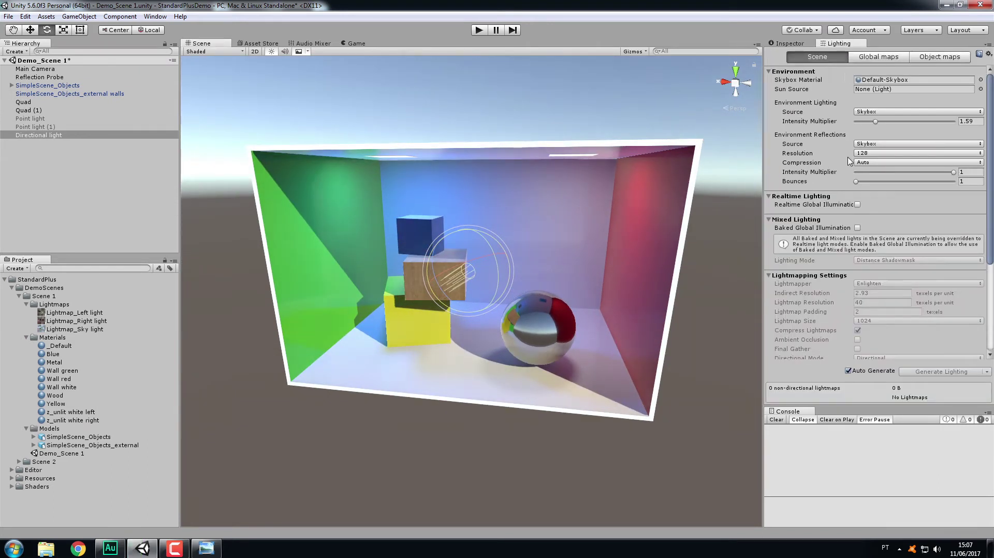
pyautogui.click(857, 205)
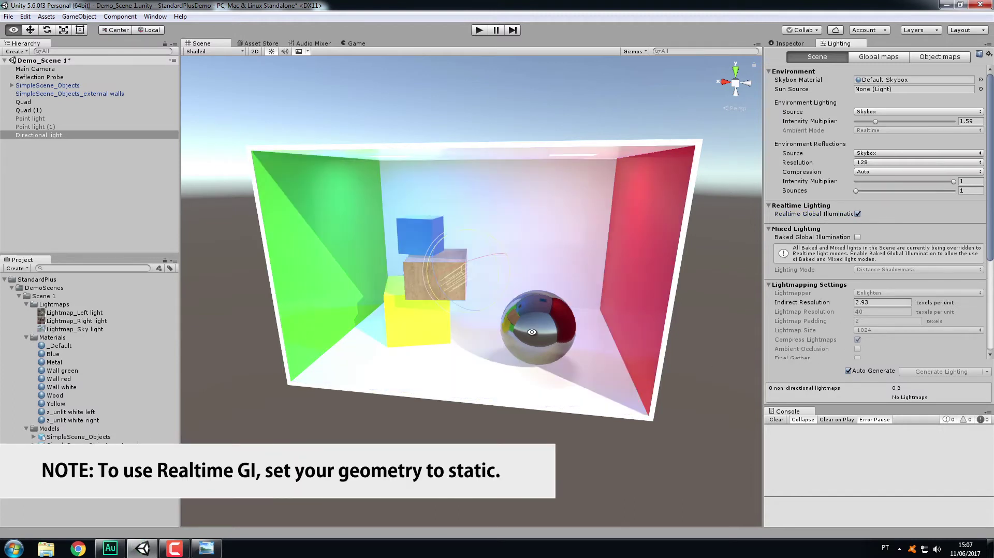
pyautogui.keyDown('alt'); pyautogui.moveTo(533, 331); pyautogui.dragTo(487, 281); pyautogui.keyUp('alt')
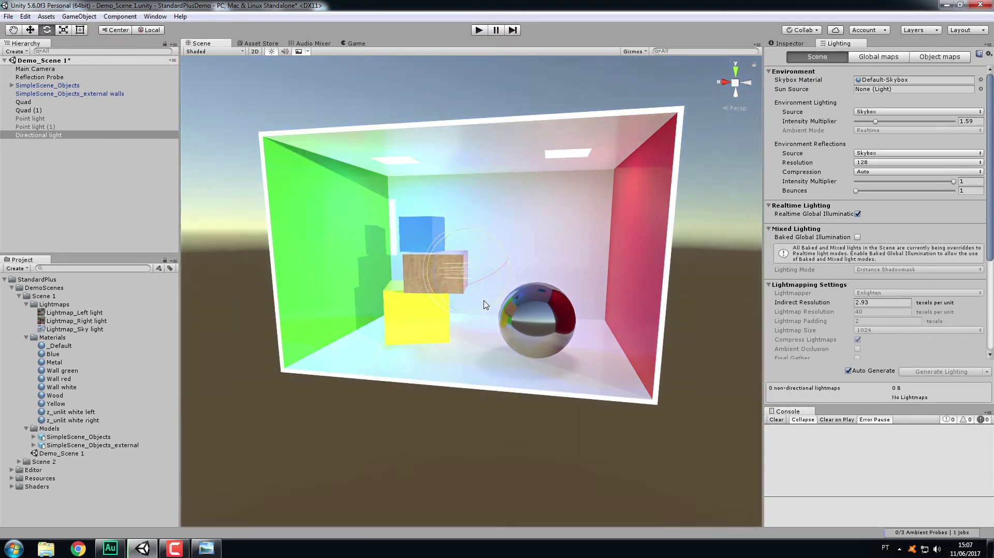
pyautogui.moveTo(472, 296); pyautogui.dragTo(426, 290)
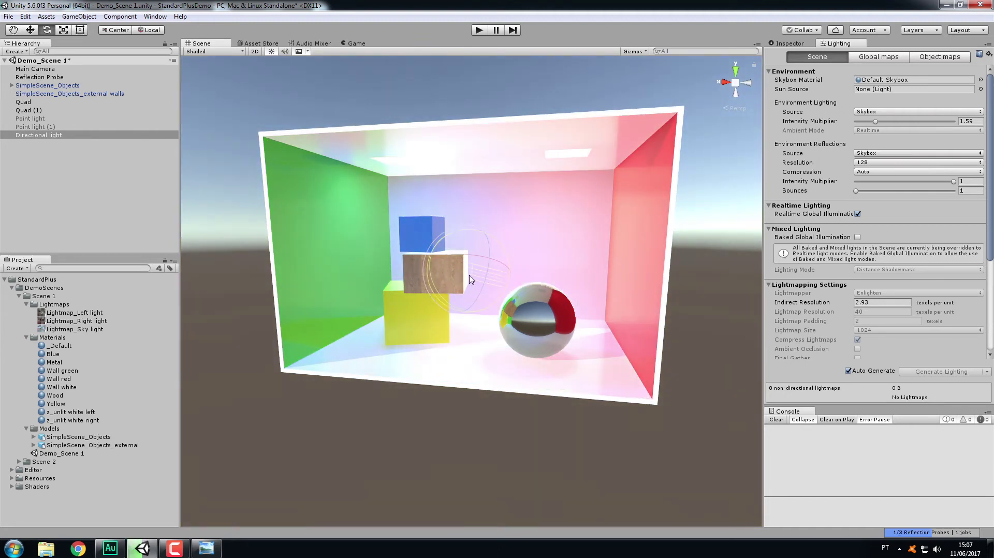
pyautogui.moveTo(510, 270); pyautogui.dragTo(269, 124)
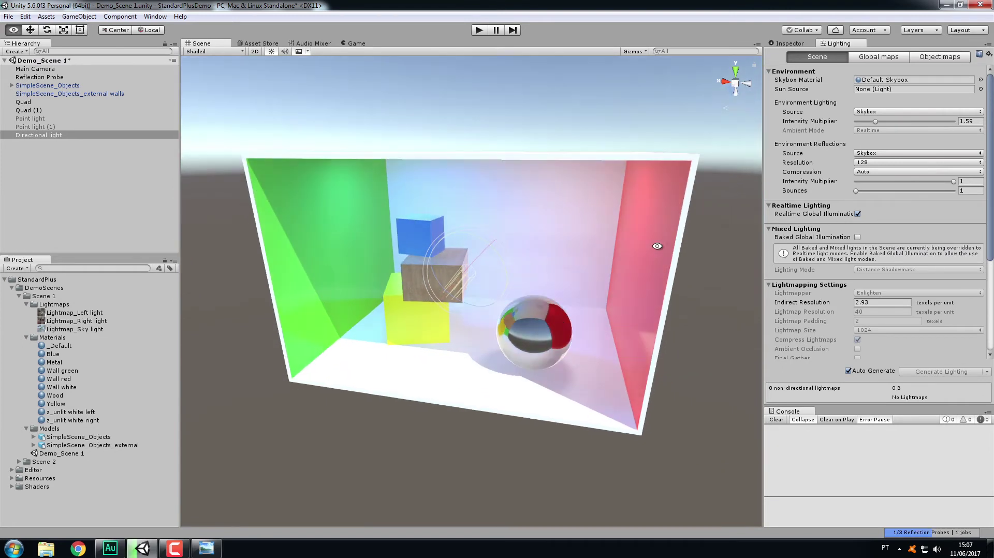
# Lower the Directional light's Indirect Multiplier from 1.52 to 1.25.
pyautogui.click(792, 43)
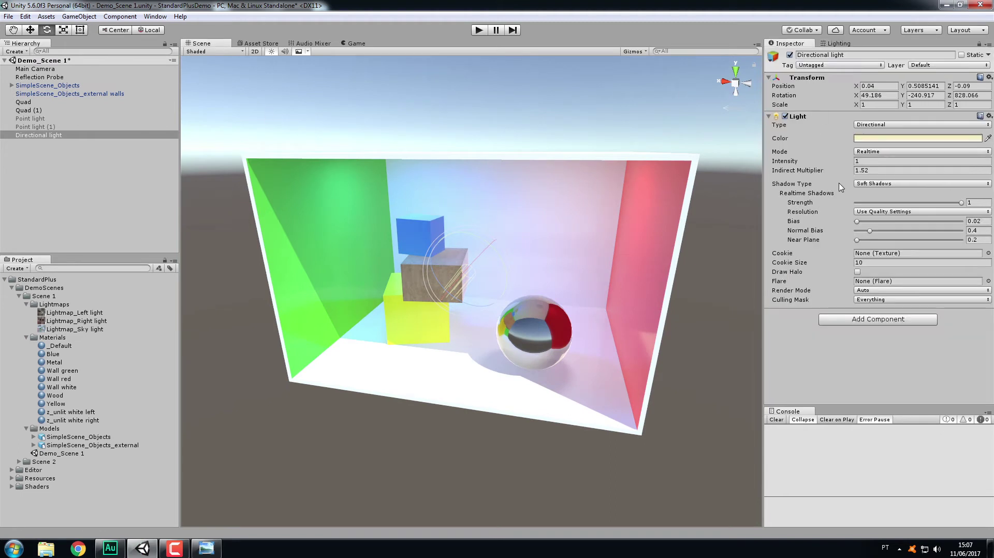
pyautogui.moveTo(847, 178); pyautogui.dragTo(842, 174)
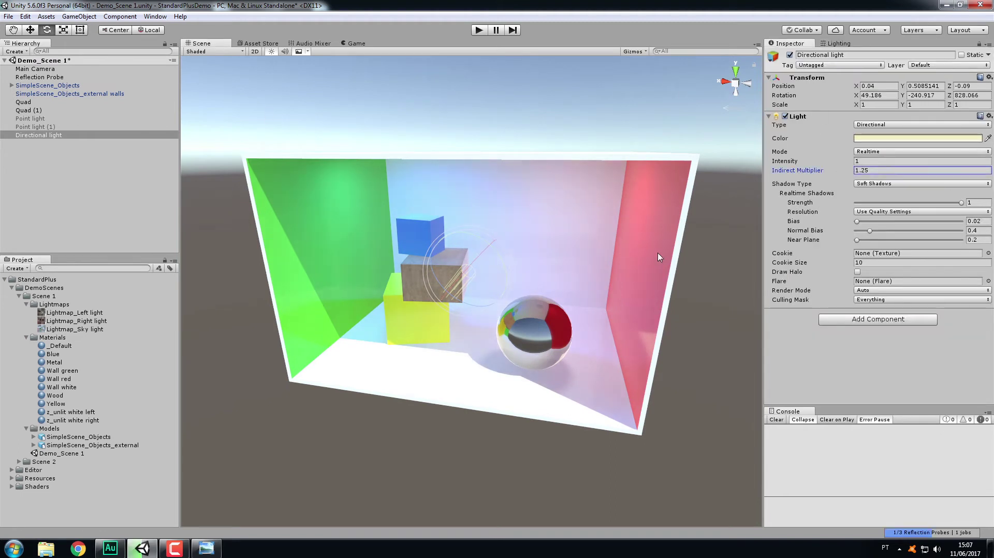
pyautogui.keyDown('alt'); pyautogui.moveTo(660, 256); pyautogui.dragTo(576, 271); pyautogui.keyUp('alt')
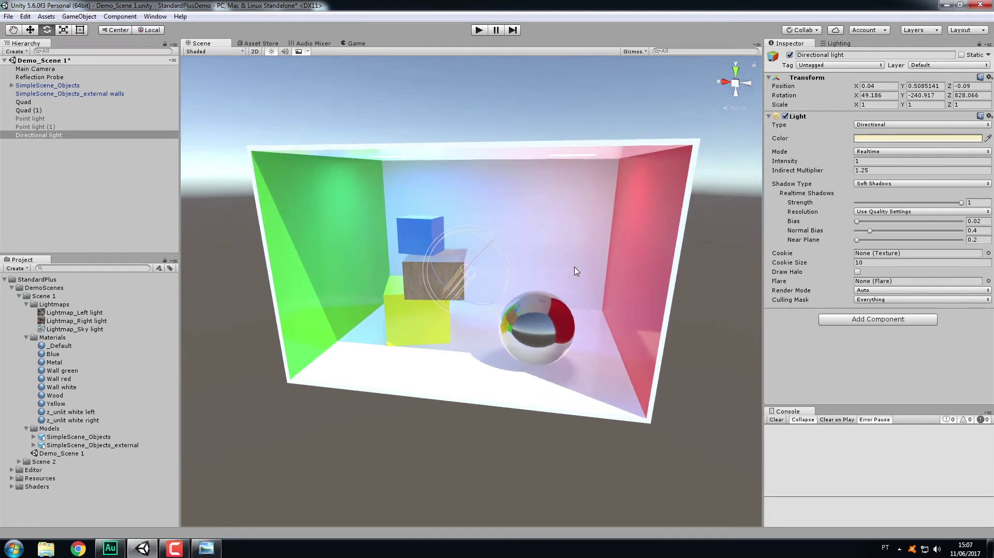
pyautogui.click(161, 203)
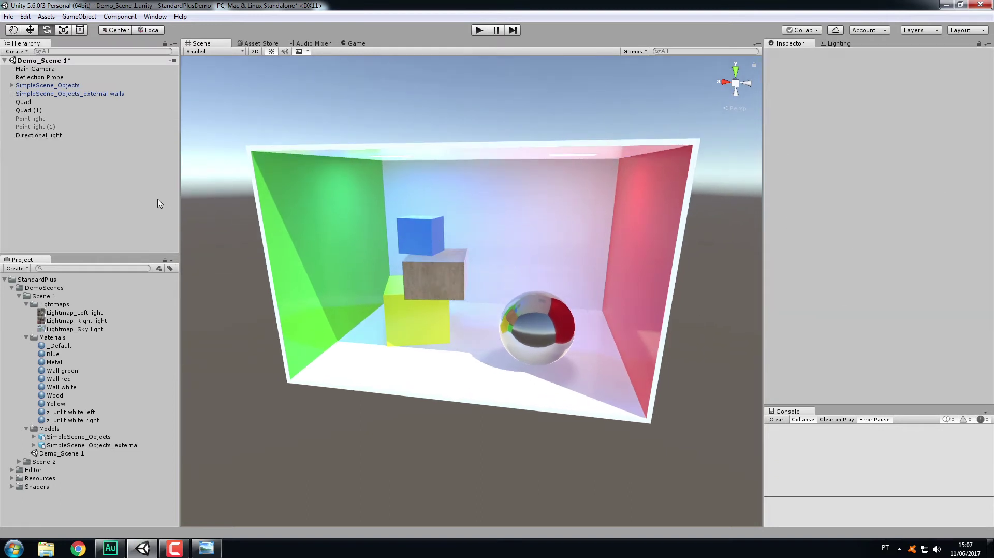
# Re-enable both Point light and Point light (1).
pyautogui.rightClick(66, 168)
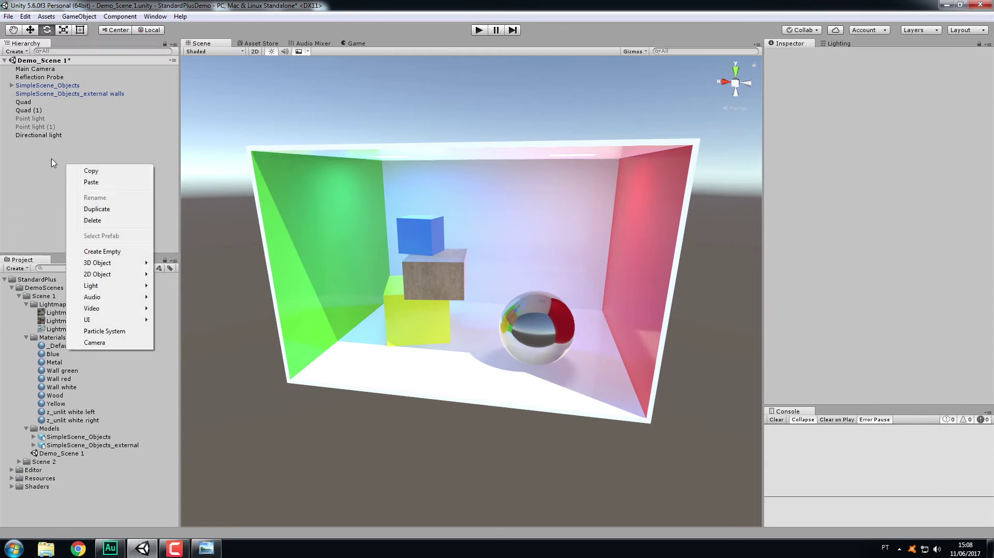
pyautogui.click(52, 160)
pyautogui.click(41, 119)
pyautogui.keyDown('shift'); pyautogui.click(50, 127); pyautogui.keyUp('shift')
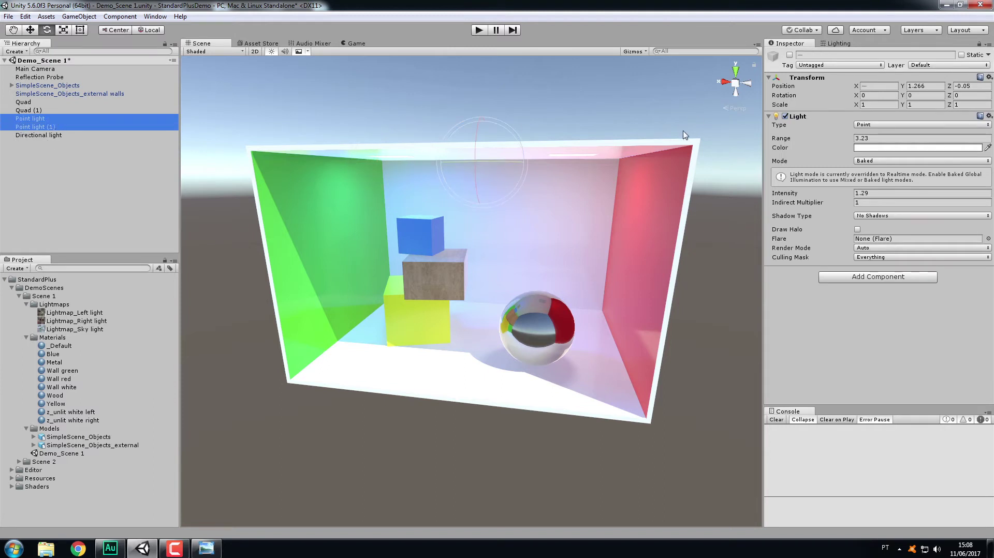
pyautogui.keyDown('alt'); pyautogui.moveTo(684, 135); pyautogui.dragTo(372, 161); pyautogui.keyUp('alt')
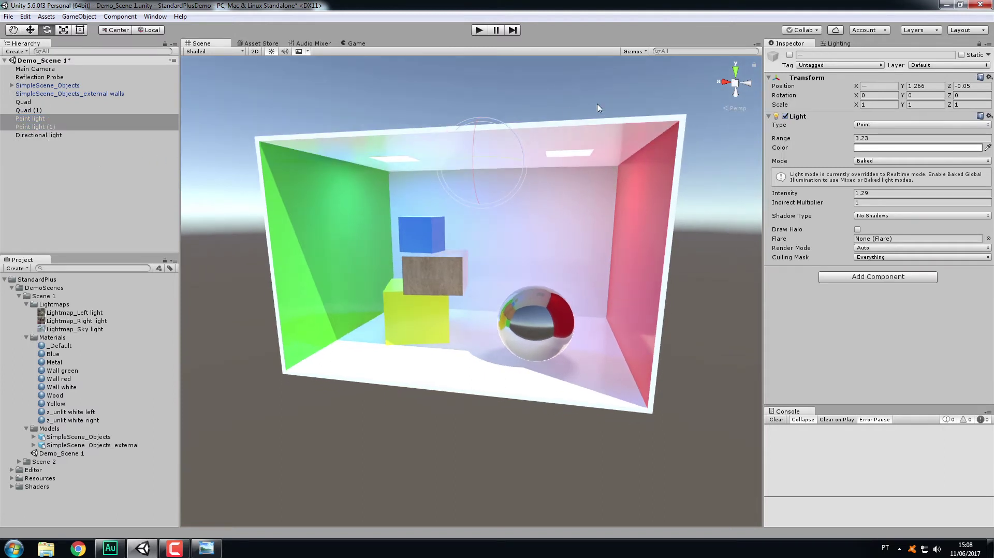
pyautogui.click(789, 55)
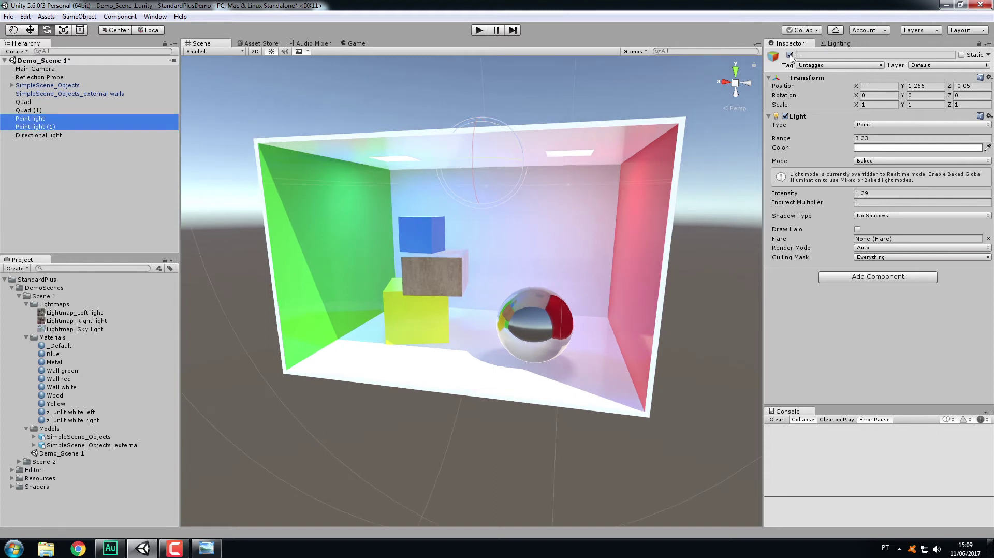
pyautogui.click(82, 187)
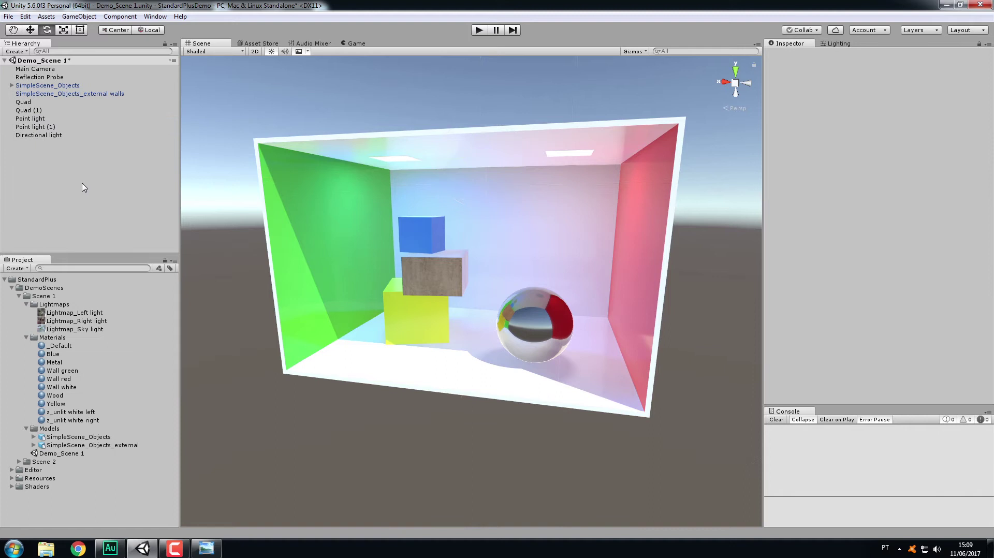
# Try Point light (1) in Realtime mode, then set it back to Baked.
pyautogui.click(62, 119)
pyautogui.click(65, 127)
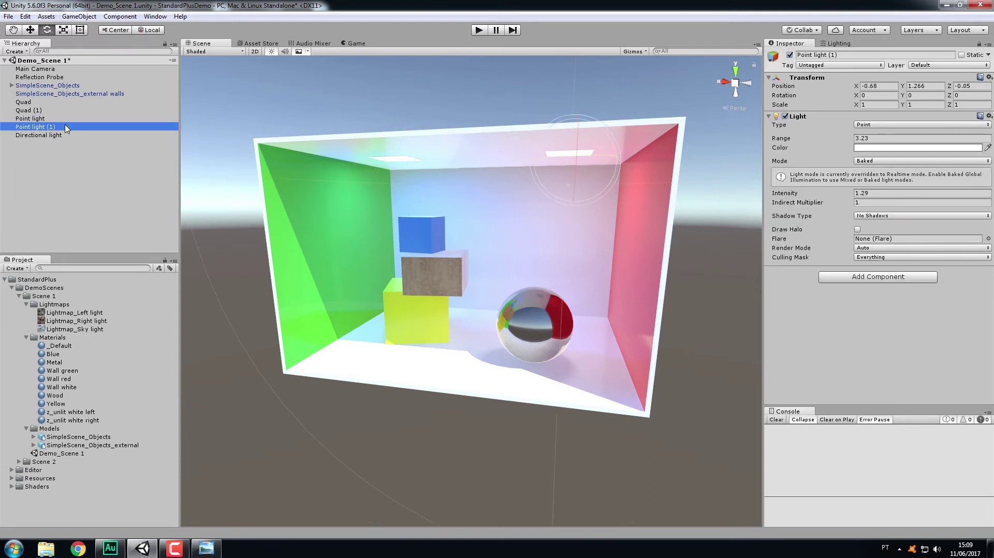
pyautogui.click(68, 119)
pyautogui.click(69, 128)
pyautogui.moveTo(653, 256)
pyautogui.keyDown('alt'); pyautogui.mouseDown()
pyautogui.moveTo(628, 272)
pyautogui.moveTo(603, 266)
pyautogui.moveTo(669, 250)
pyautogui.mouseUp(); pyautogui.keyUp('alt')
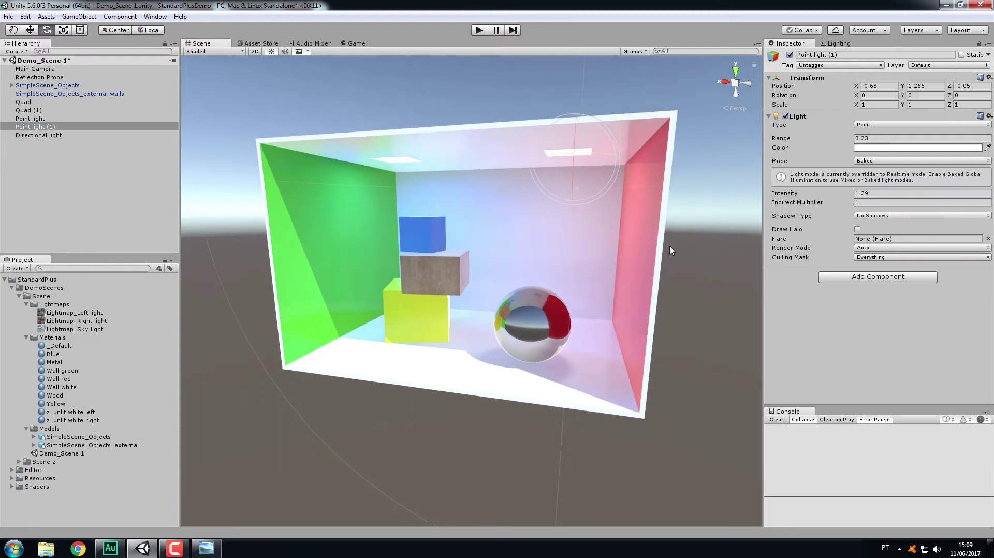
pyautogui.click(873, 162)
pyautogui.click(883, 170)
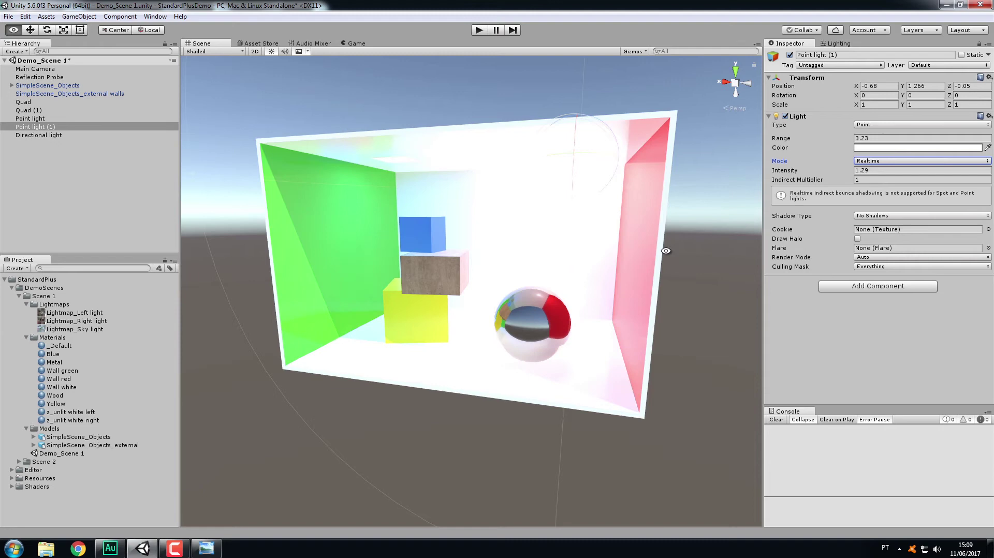
pyautogui.moveTo(667, 264)
pyautogui.keyDown('alt'); pyautogui.mouseDown()
pyautogui.moveTo(621, 269)
pyautogui.moveTo(665, 278)
pyautogui.mouseUp(); pyautogui.keyUp('alt')
pyautogui.click(883, 161)
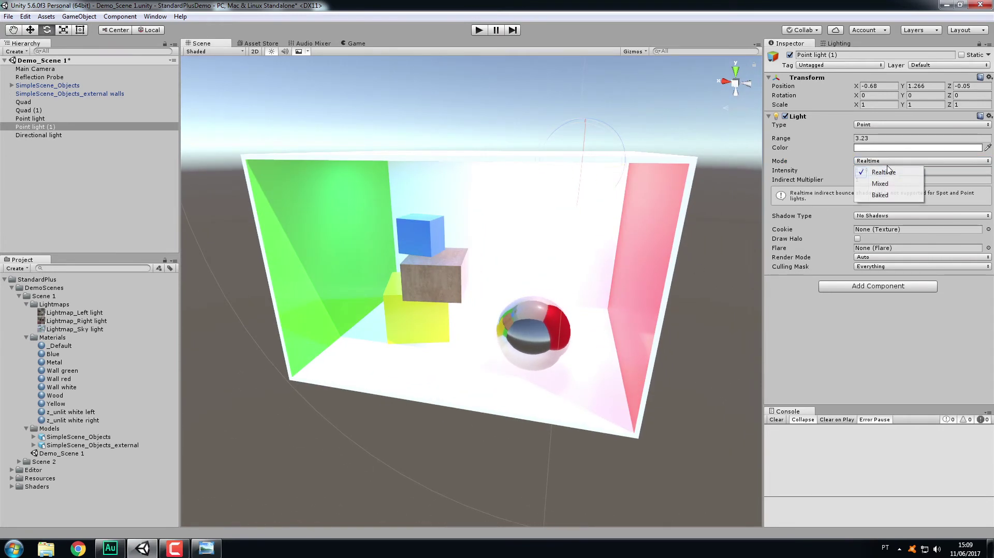
pyautogui.click(893, 192)
pyautogui.keyDown('alt'); pyautogui.moveTo(626, 254); pyautogui.dragTo(593, 208); pyautogui.keyUp('alt')
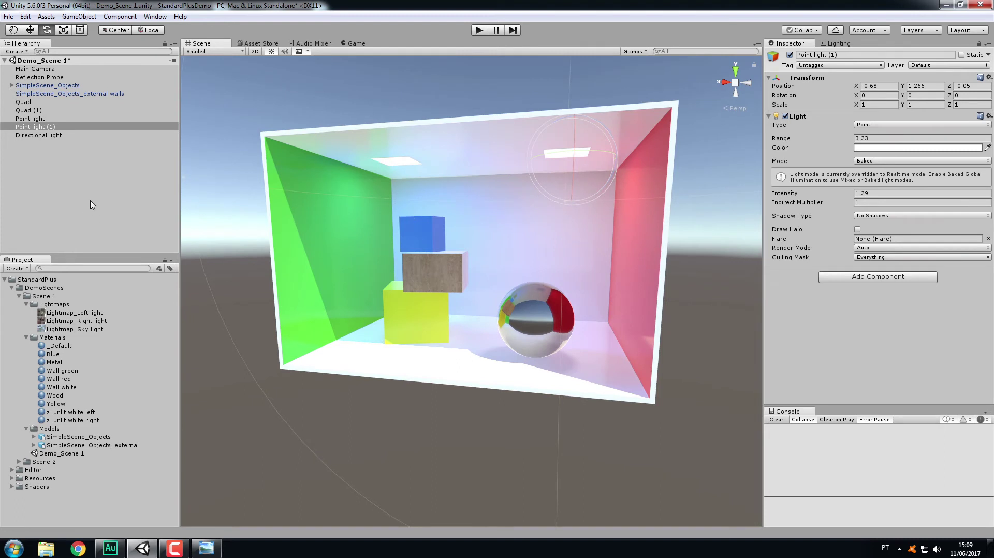
pyautogui.click(74, 195)
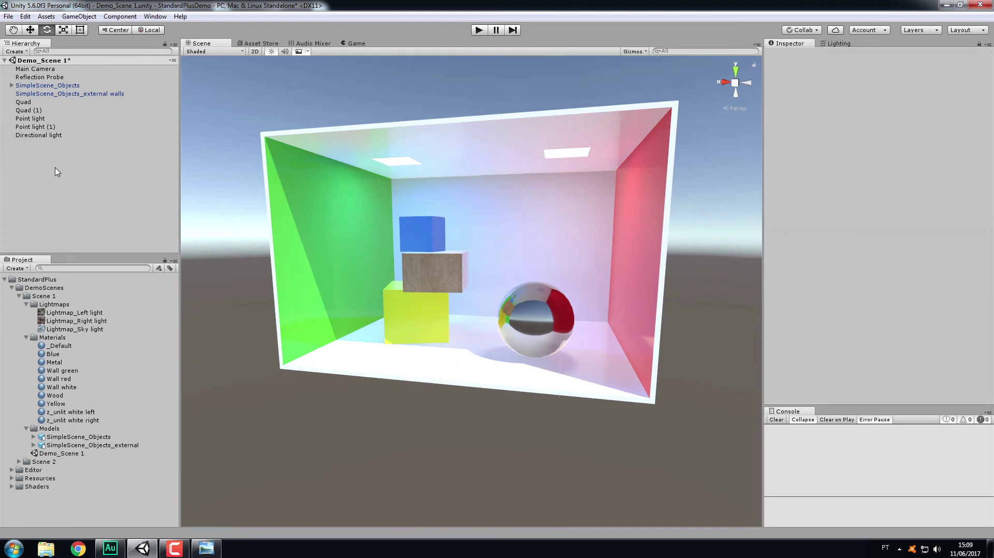
# Create a 3D Sphere and scale it down to 0.44 inside the room.
pyautogui.rightClick(56, 167)
pyautogui.moveTo(138, 266)
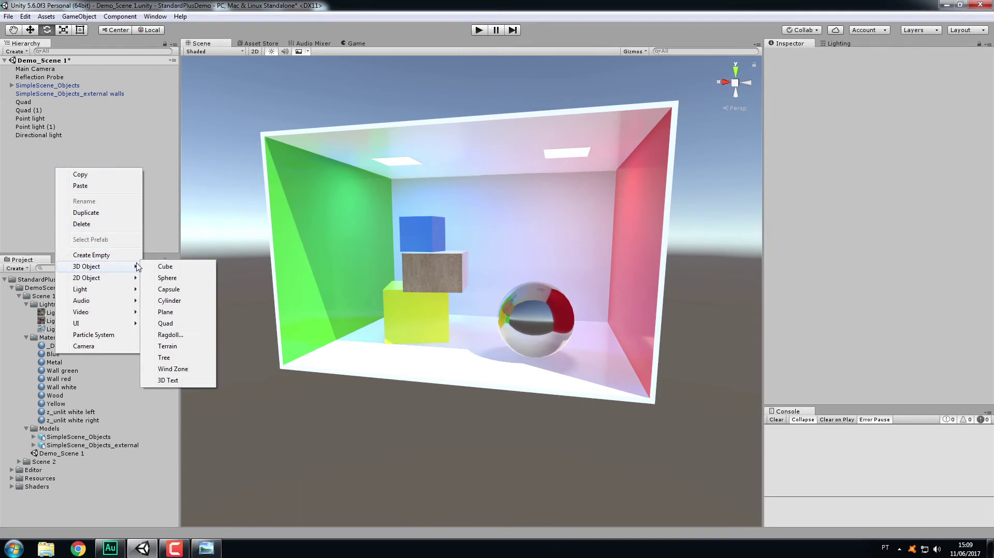
pyautogui.click(167, 278)
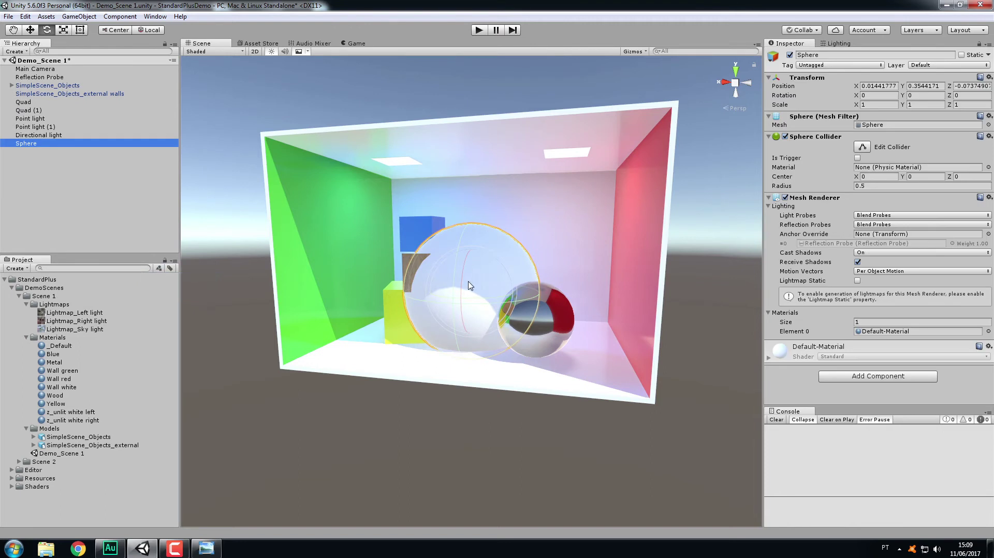
pyautogui.moveTo(481, 295); pyautogui.dragTo(528, 316)
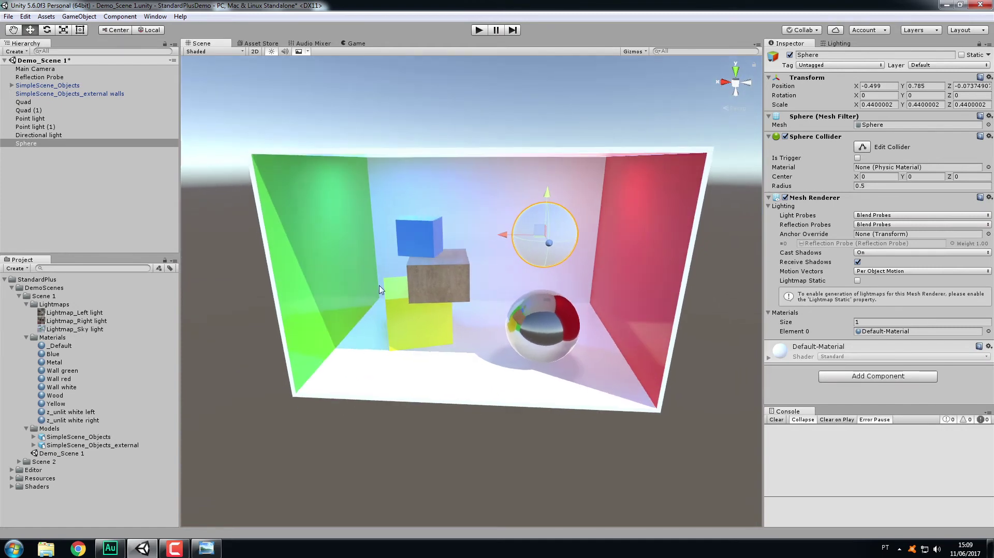
# Add a Light Probe Group and view the room from an orthographic Top view.
pyautogui.click(78, 192)
pyautogui.rightClick(32, 168)
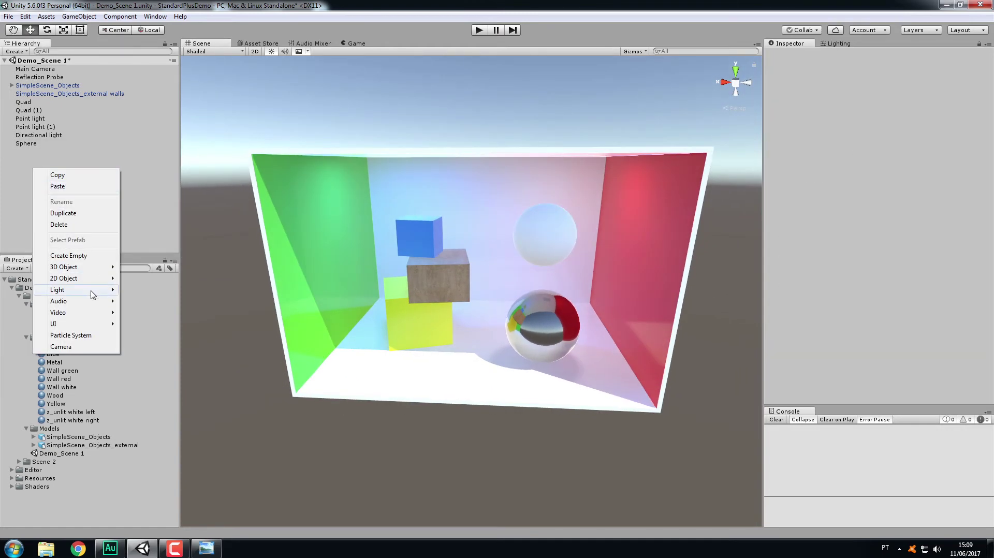
pyautogui.moveTo(94, 289)
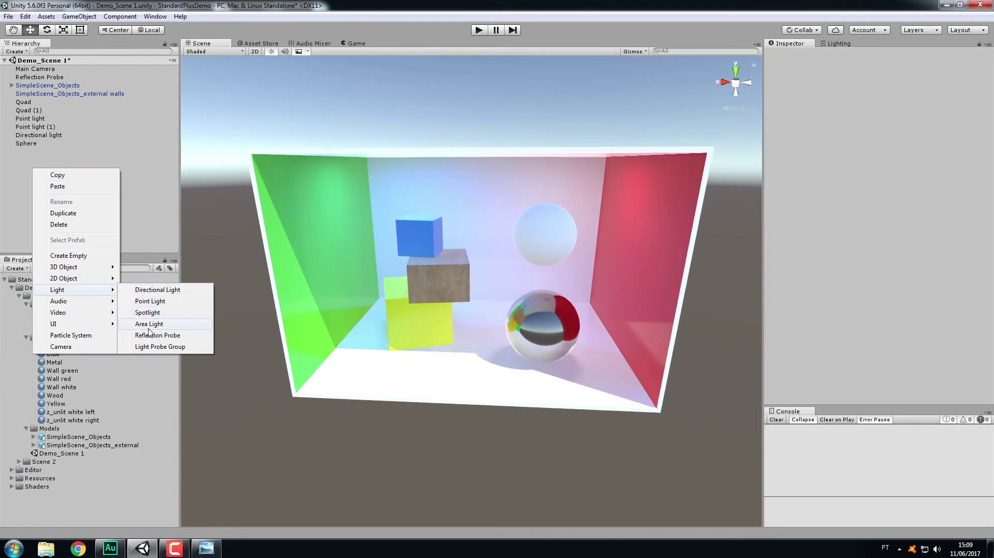
pyautogui.click(155, 345)
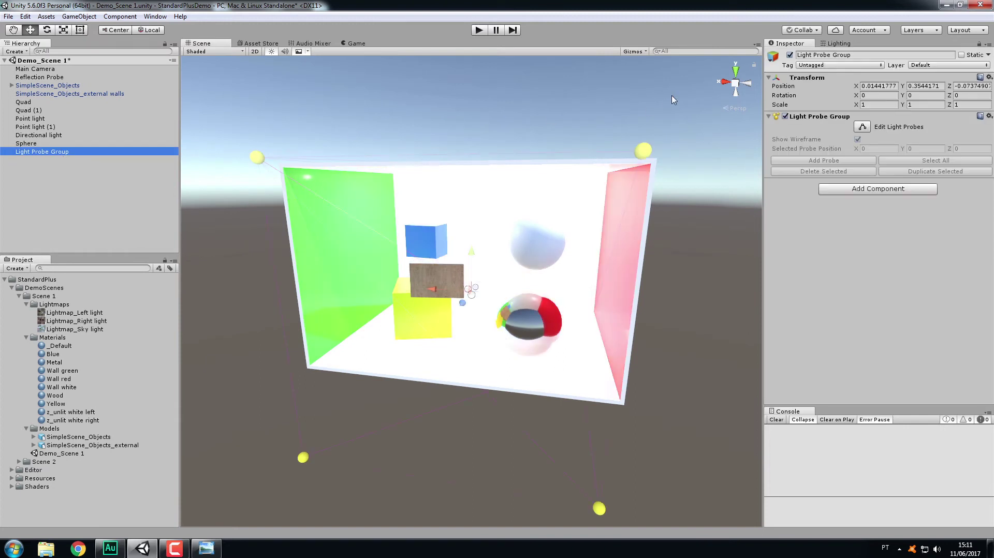
pyautogui.click(735, 73)
pyautogui.click(736, 82)
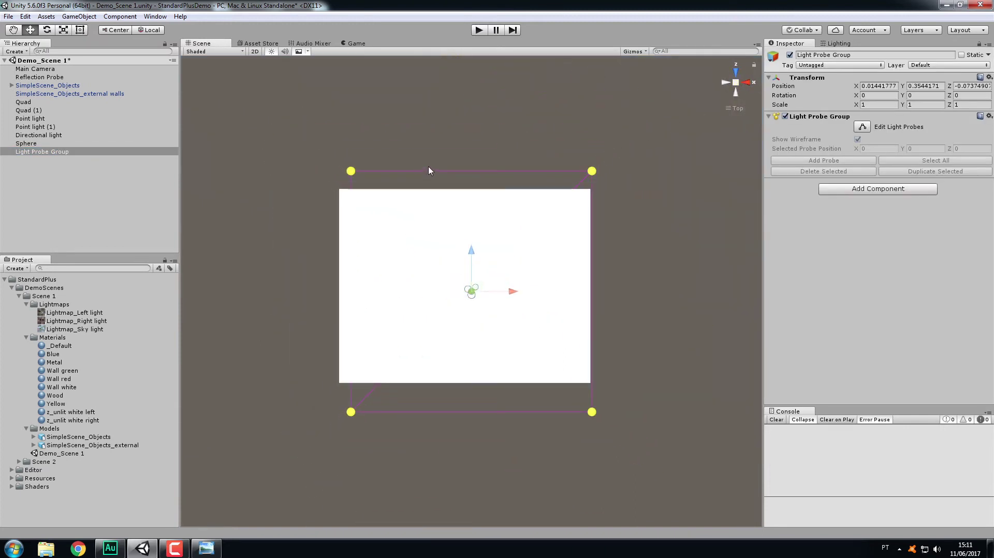
pyautogui.moveTo(324, 150); pyautogui.dragTo(574, 196)
pyautogui.click(69, 152)
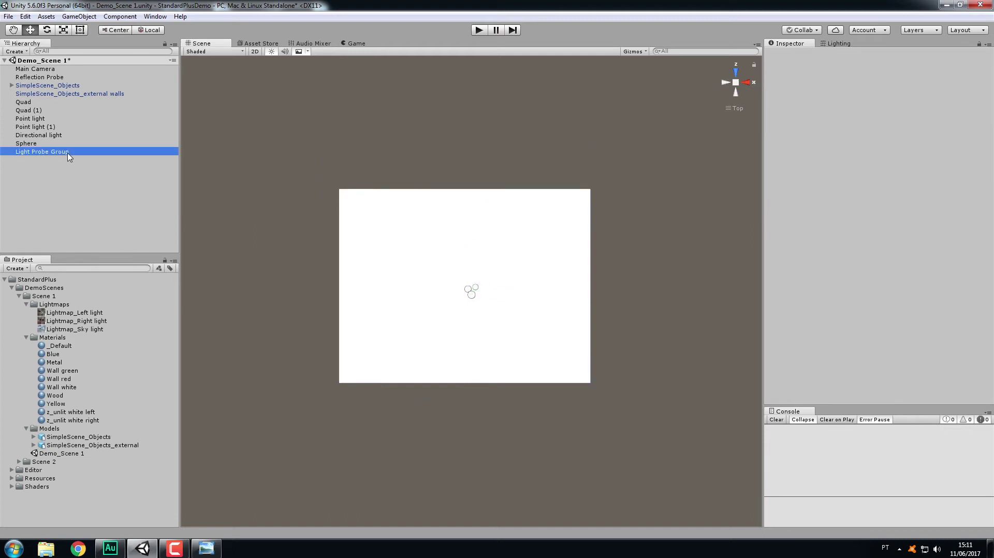
# Move the top, bottom and right-edge light probes inward to fit within the walls.
pyautogui.click(862, 128)
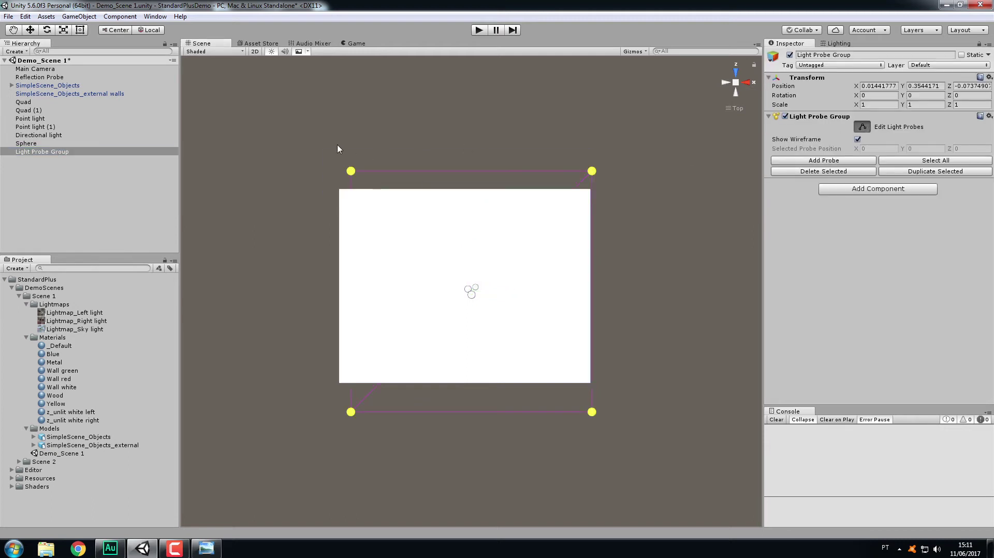
pyautogui.moveTo(326, 146); pyautogui.dragTo(668, 194)
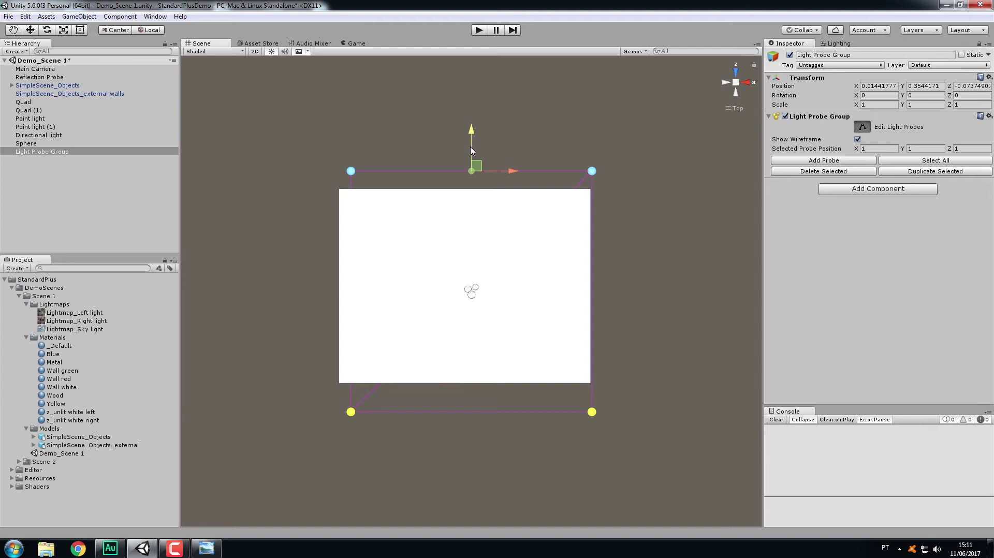
pyautogui.moveTo(471, 150); pyautogui.dragTo(471, 181)
pyautogui.click(321, 399)
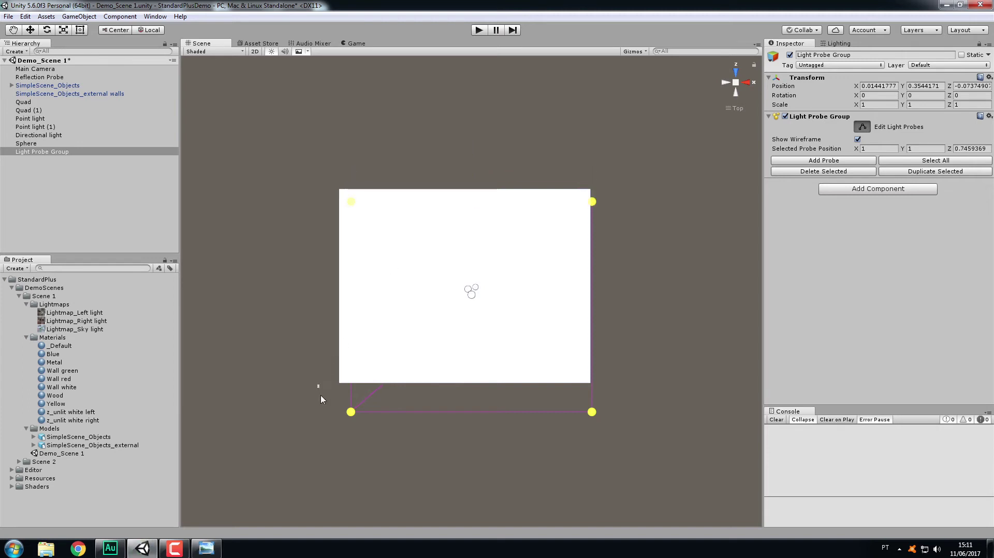
pyautogui.moveTo(319, 385); pyautogui.dragTo(640, 442)
pyautogui.moveTo(468, 384); pyautogui.dragTo(465, 343)
pyautogui.moveTo(564, 185); pyautogui.dragTo(612, 400)
pyautogui.moveTo(624, 288); pyautogui.dragTo(495, 292)
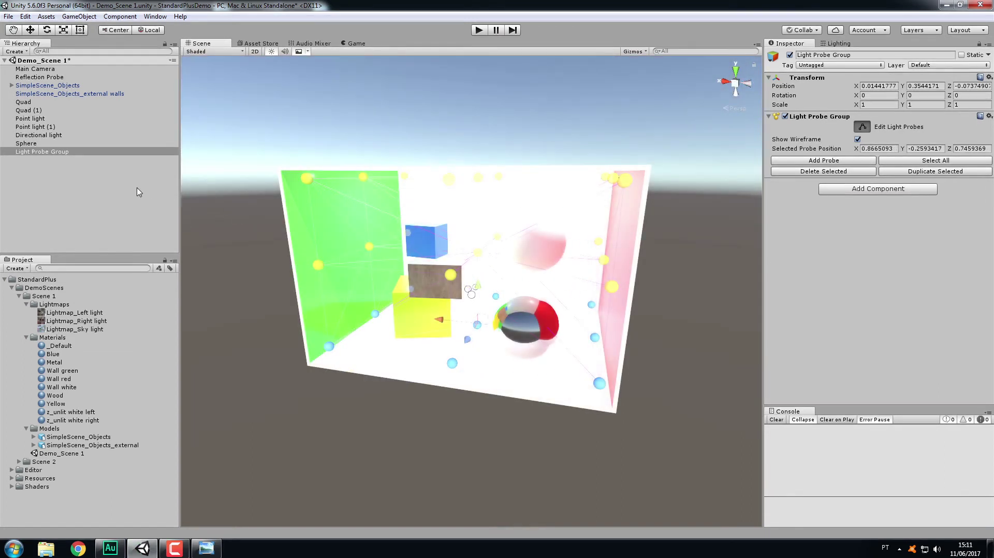
pyautogui.click(139, 191)
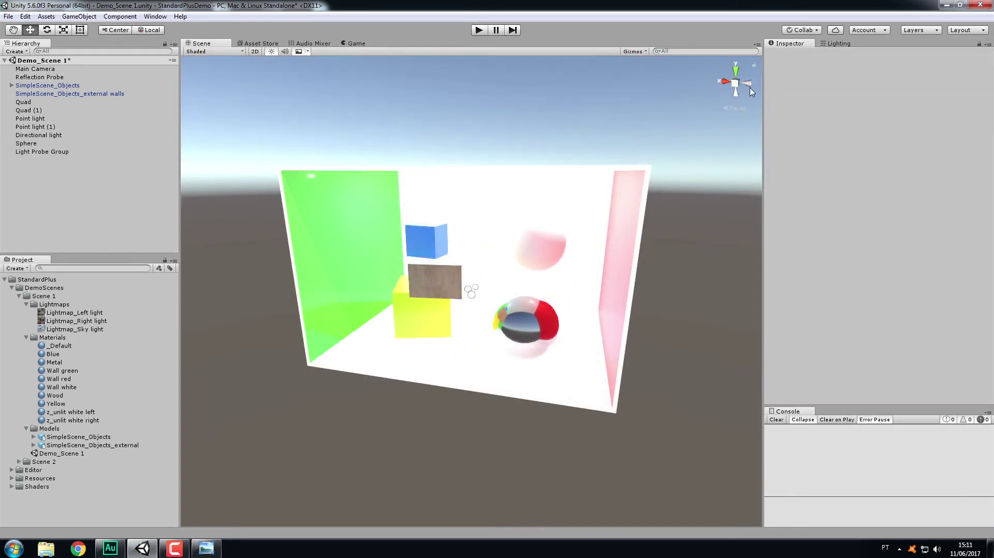
# Turn on baked global illumination and nudge the white sphere higher in the room.
pyautogui.click(837, 44)
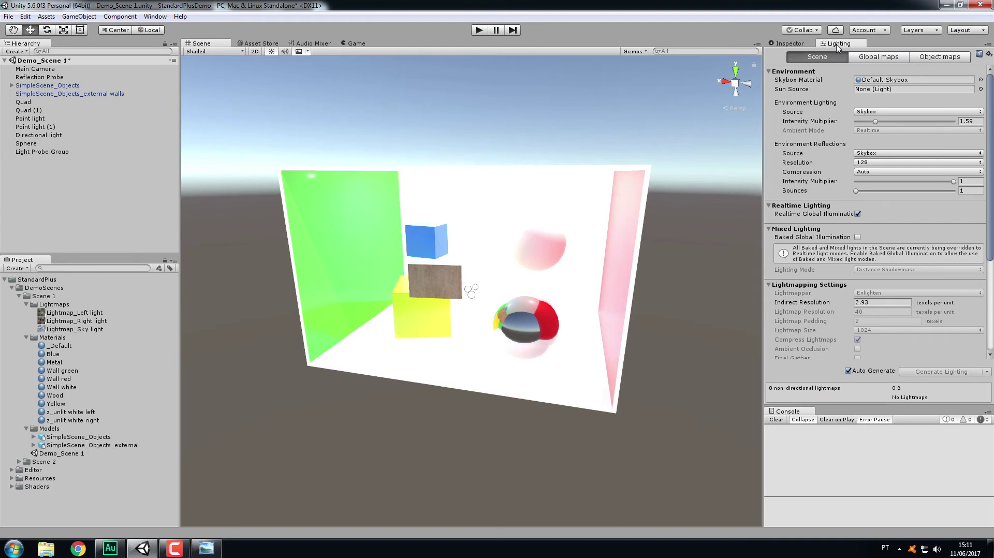
pyautogui.click(857, 238)
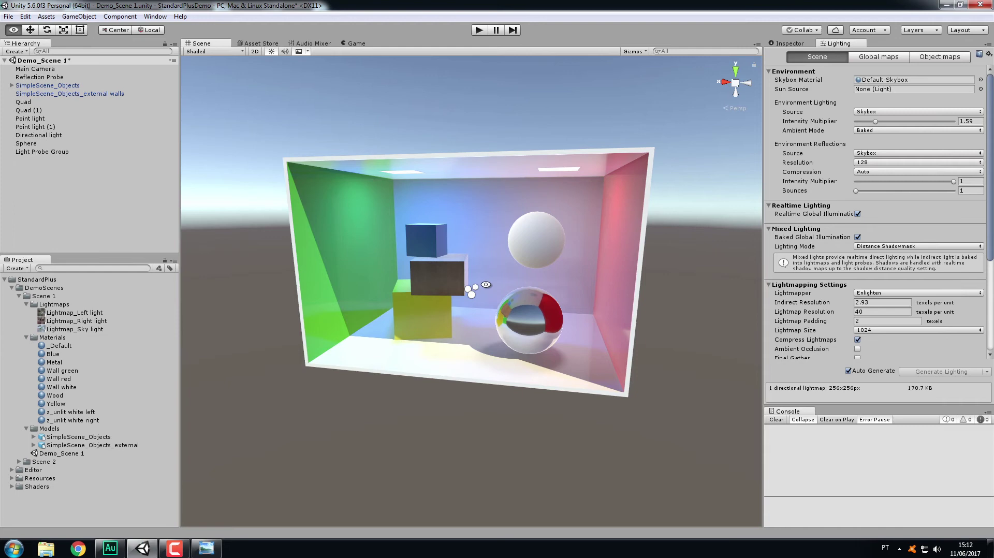
pyautogui.keyDown('alt'); pyautogui.moveTo(473, 281); pyautogui.dragTo(492, 285); pyautogui.keyUp('alt')
pyautogui.click(531, 255)
pyautogui.moveTo(531, 255); pyautogui.dragTo(543, 237)
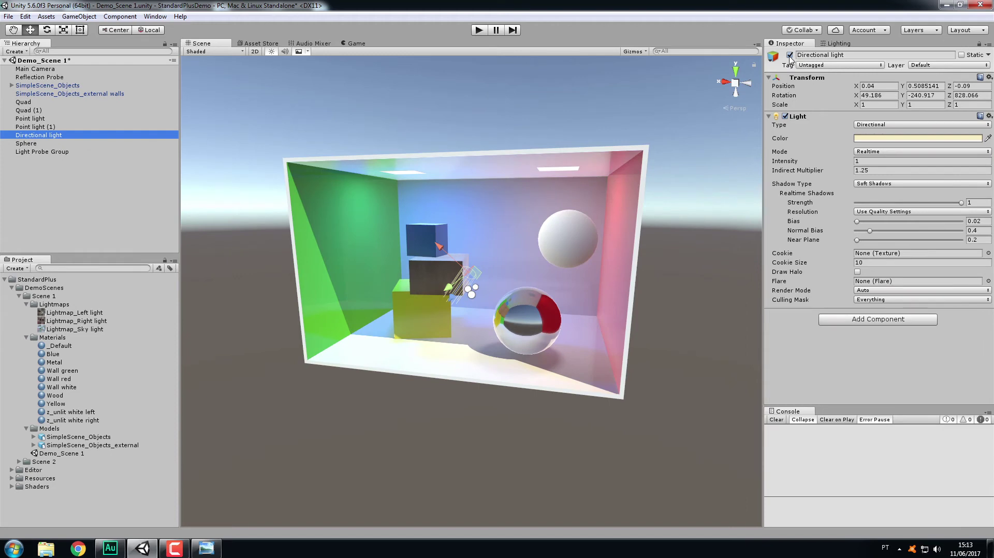
# Disable the Directional light and preview the room through the game camera.
pyautogui.click(790, 56)
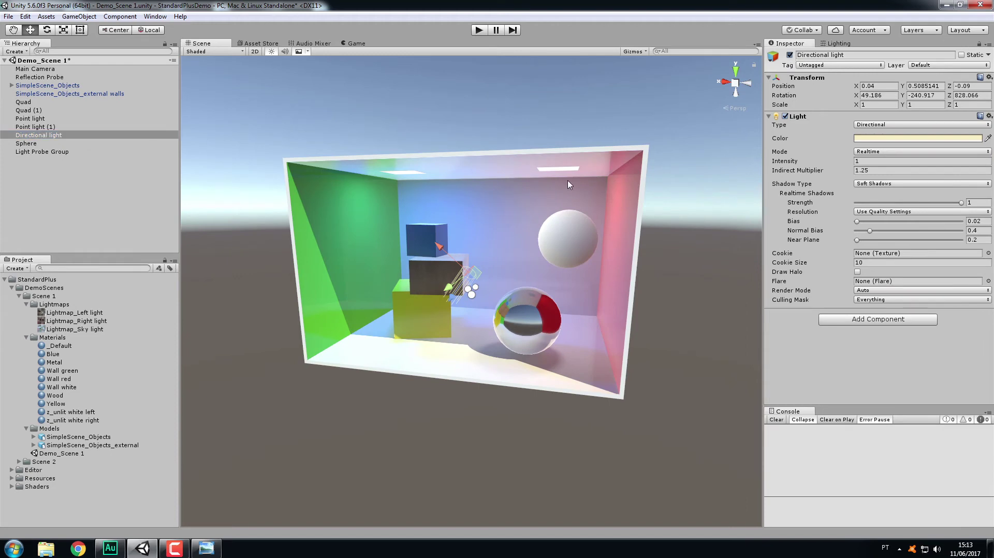
pyautogui.moveTo(533, 231)
pyautogui.keyDown('alt'); pyautogui.mouseDown()
pyautogui.moveTo(642, 228)
pyautogui.moveTo(532, 229)
pyautogui.mouseUp(); pyautogui.keyUp('alt')
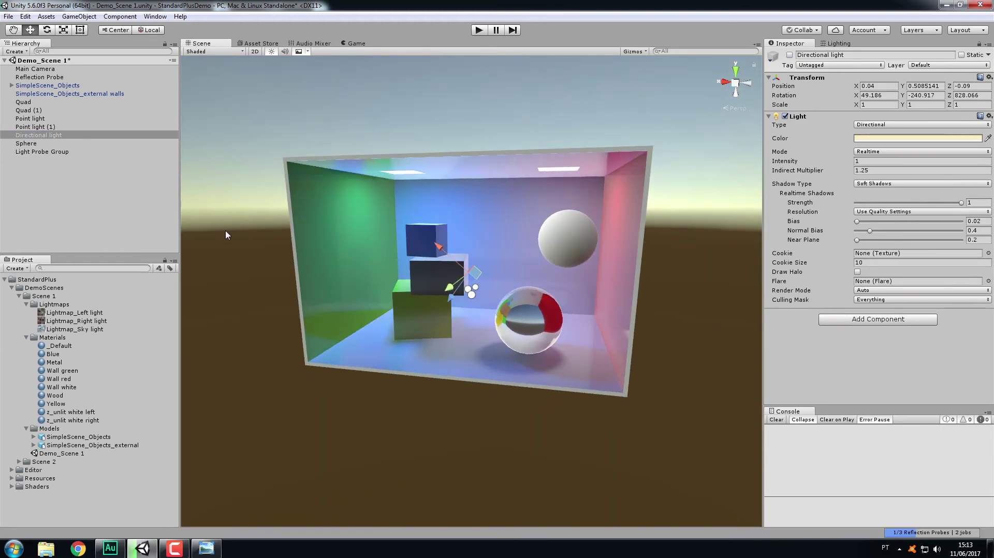
pyautogui.click(471, 284)
pyautogui.keyDown('alt'); pyautogui.moveTo(471, 288); pyautogui.dragTo(513, 268); pyautogui.keyUp('alt')
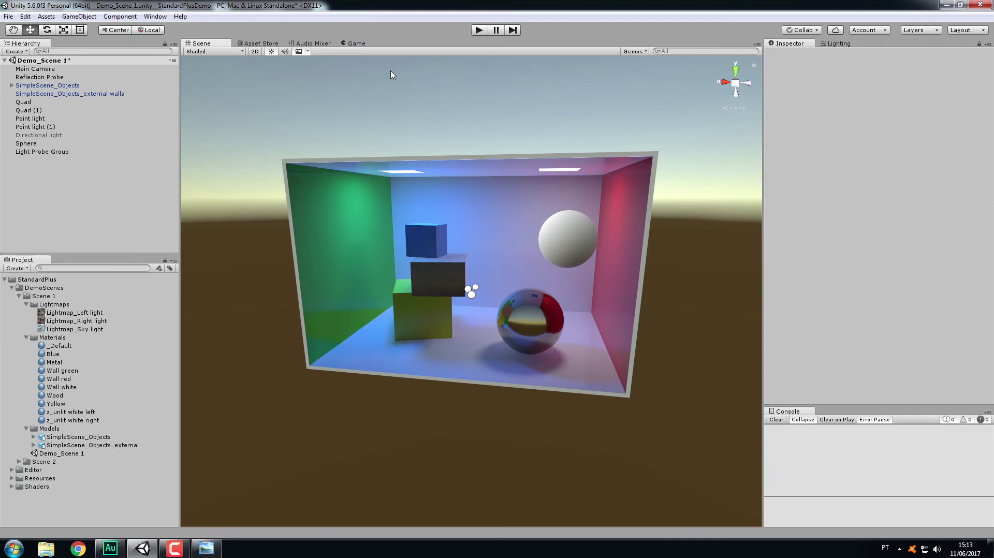
pyautogui.click(355, 44)
pyautogui.keyDown('alt'); pyautogui.moveTo(554, 265); pyautogui.dragTo(552, 267); pyautogui.keyUp('alt')
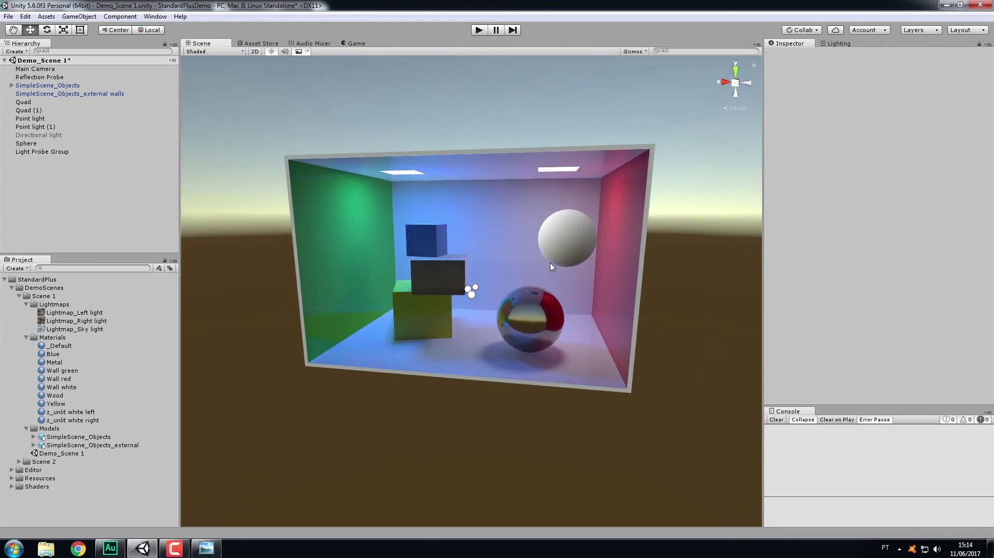
pyautogui.click(839, 44)
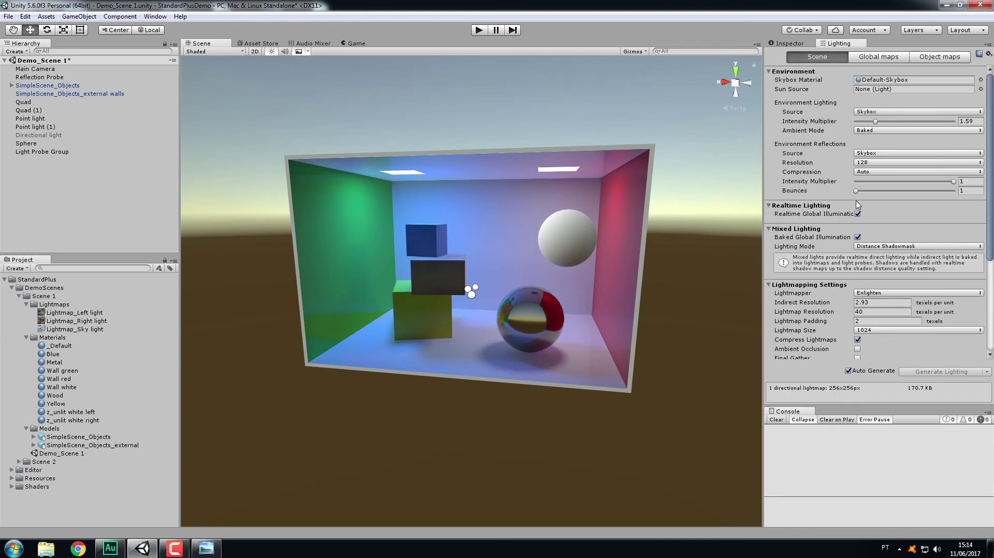
pyautogui.click(857, 238)
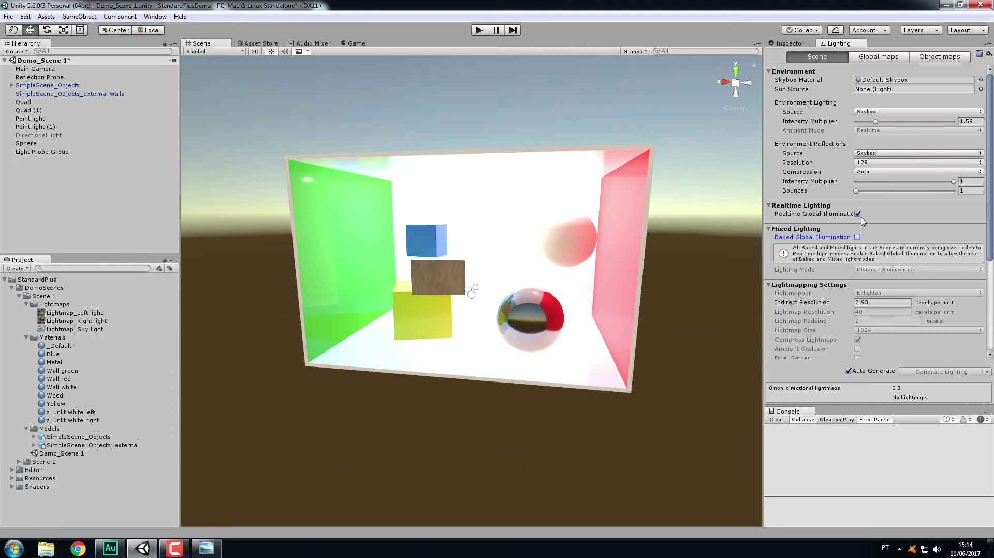
pyautogui.keyDown('alt'); pyautogui.moveTo(548, 216); pyautogui.dragTo(544, 189); pyautogui.keyUp('alt')
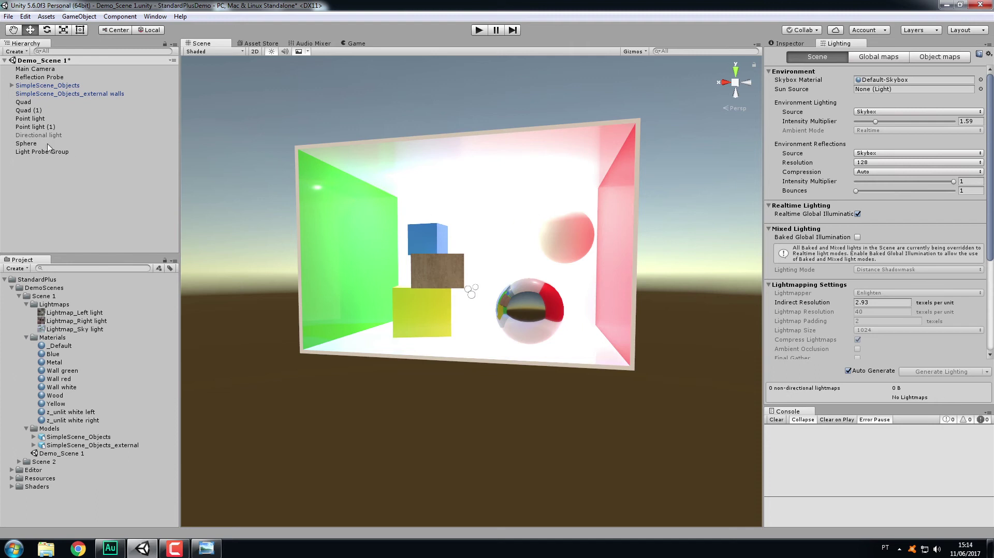
pyautogui.click(36, 130)
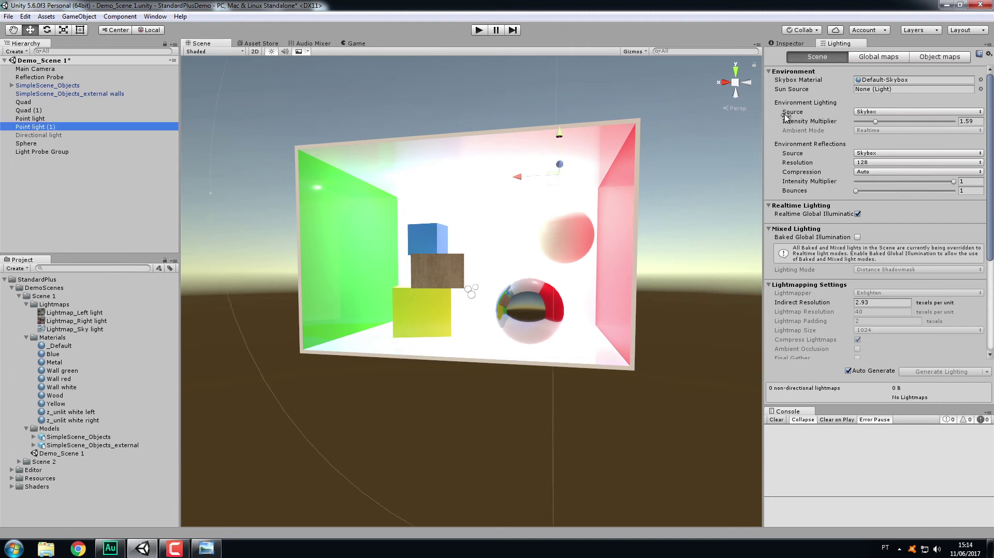
pyautogui.click(788, 43)
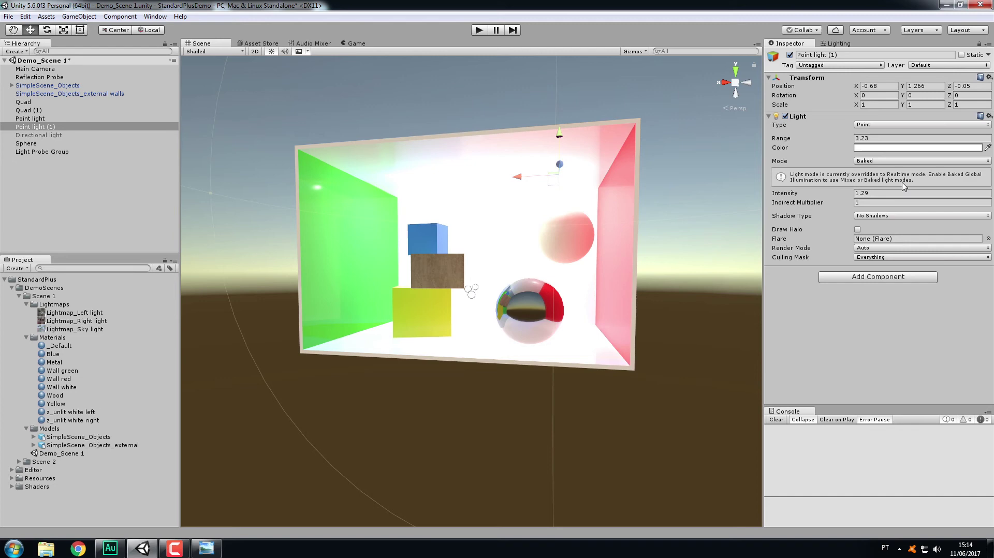
pyautogui.click(834, 44)
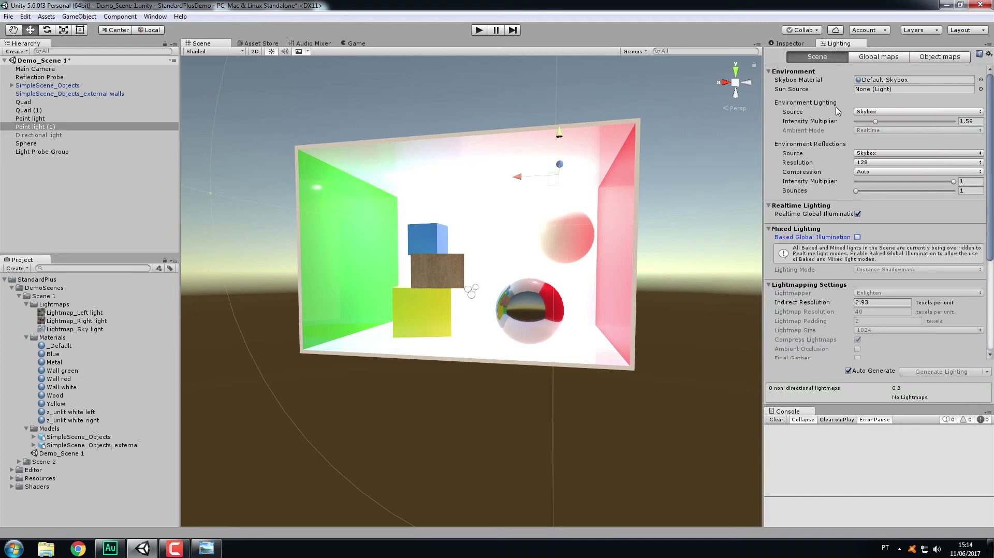
pyautogui.click(857, 237)
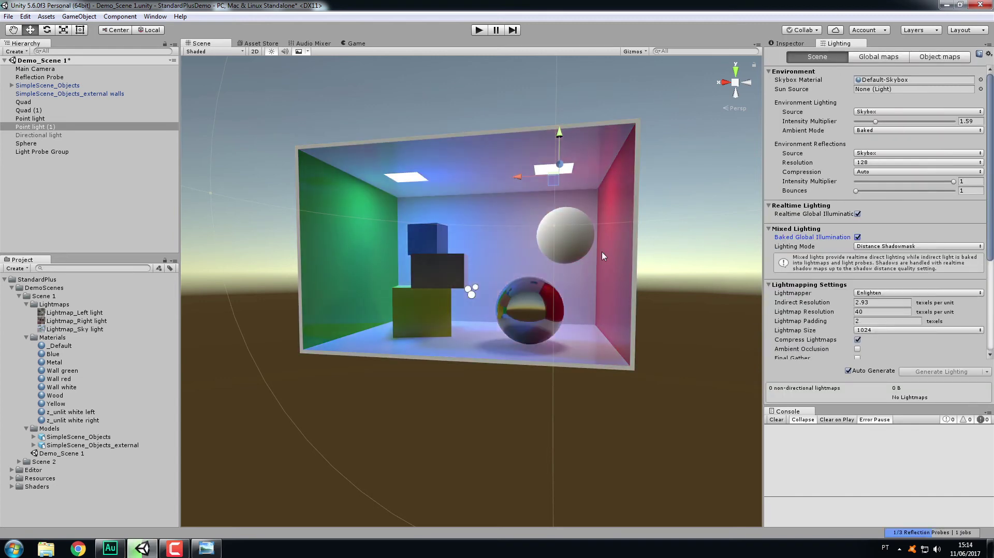
pyautogui.keyDown('alt'); pyautogui.moveTo(533, 262); pyautogui.dragTo(556, 290); pyautogui.keyUp('alt')
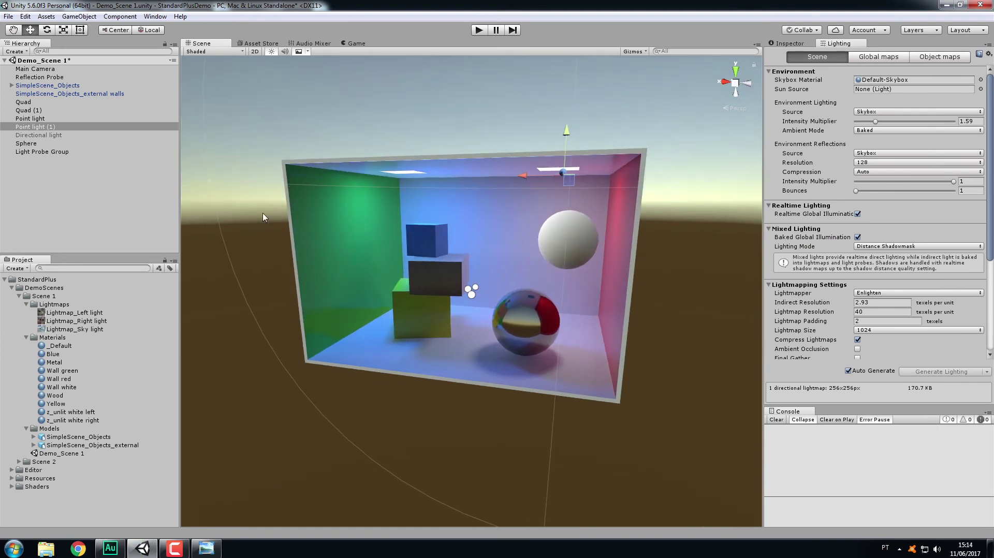
# Re-enable the Directional light and tilt it slightly with the rotate tool.
pyautogui.click(73, 135)
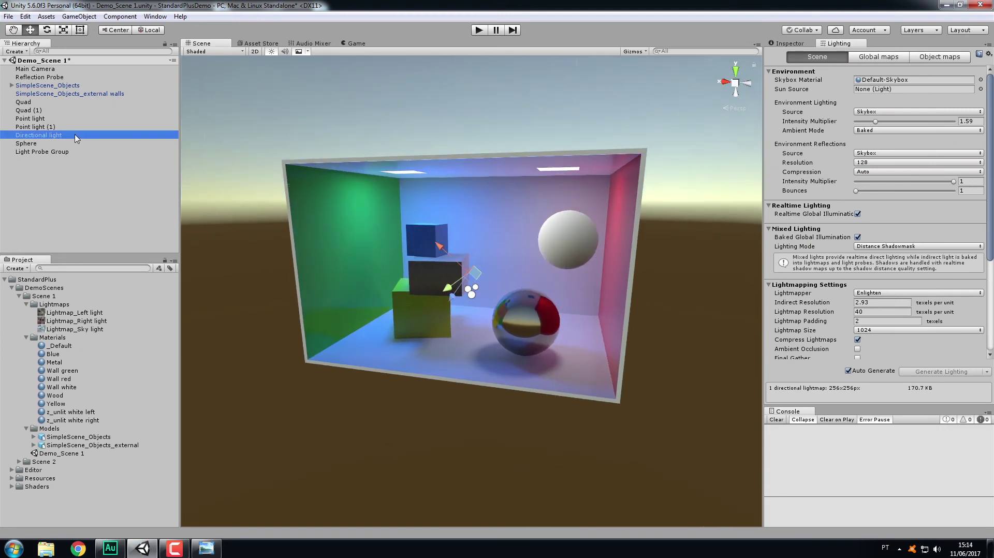
pyautogui.click(787, 44)
pyautogui.click(789, 55)
pyautogui.keyDown('alt'); pyautogui.moveTo(497, 259); pyautogui.dragTo(569, 285); pyautogui.keyUp('alt')
pyautogui.press('e')
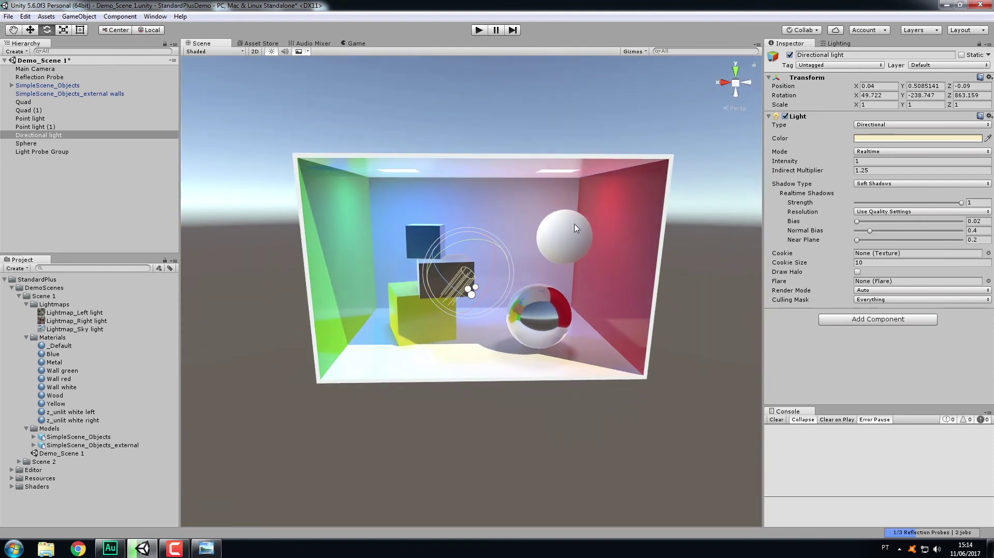
# Nudge the white floating sphere slightly along the X axis.
pyautogui.click(563, 252)
pyautogui.press('w')
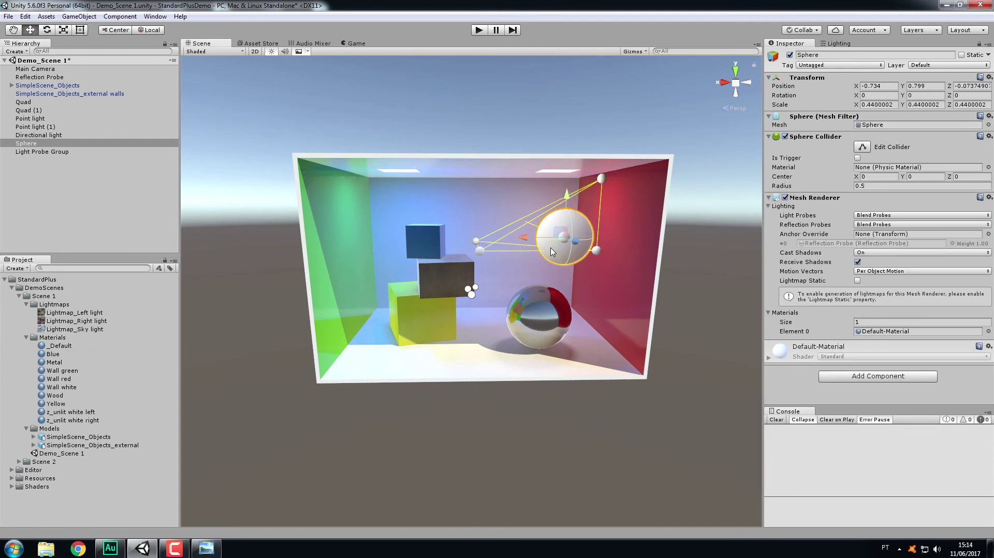
pyautogui.moveTo(536, 233)
pyautogui.mouseDown()
pyautogui.moveTo(373, 235)
pyautogui.moveTo(532, 236)
pyautogui.mouseUp()
pyautogui.click(285, 262)
pyautogui.keyDown('alt'); pyautogui.moveTo(468, 281); pyautogui.dragTo(468, 284); pyautogui.keyUp('alt')
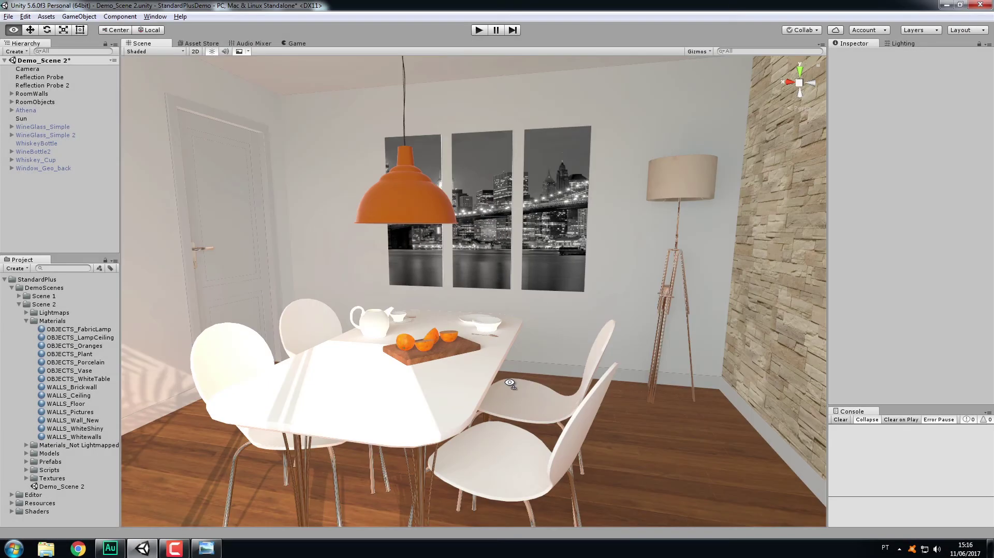
# Select the seven OBJECTS materials, then inspect the Walls_Sky, Walls_Sun and Objects_Sun lightmaps.
pyautogui.moveTo(509, 383)
pyautogui.keyDown('alt'); pyautogui.mouseDown()
pyautogui.moveTo(478, 387)
pyautogui.moveTo(499, 384)
pyautogui.mouseUp(); pyautogui.keyUp('alt')
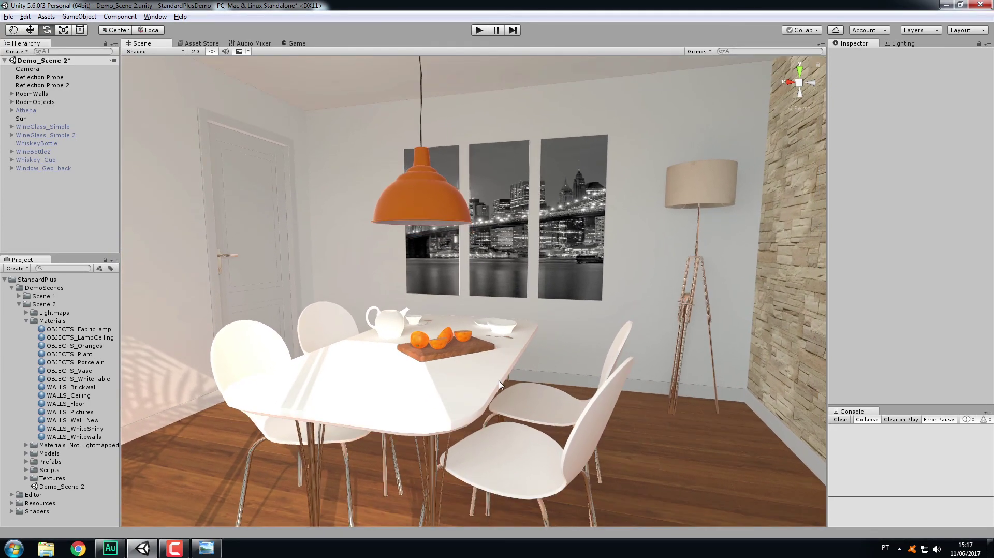
pyautogui.click(71, 330)
pyautogui.keyDown('shift'); pyautogui.click(83, 379); pyautogui.keyUp('shift')
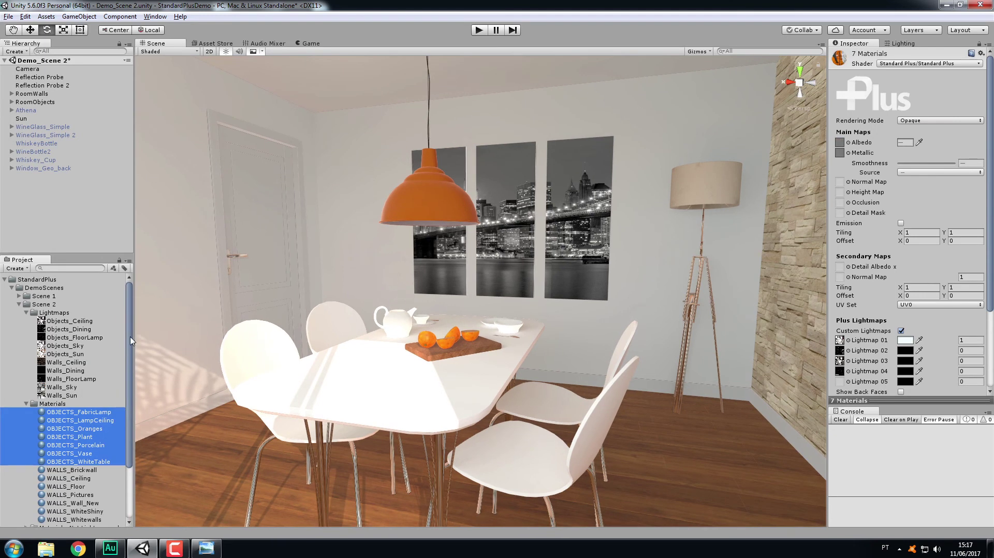
pyautogui.scroll(-2, 112, 345)
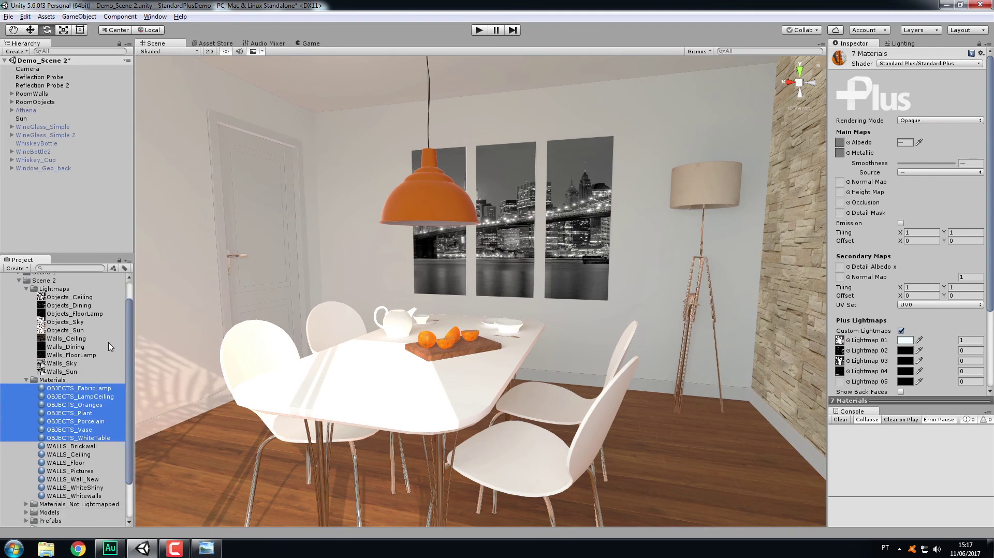
pyautogui.click(72, 364)
pyautogui.click(73, 371)
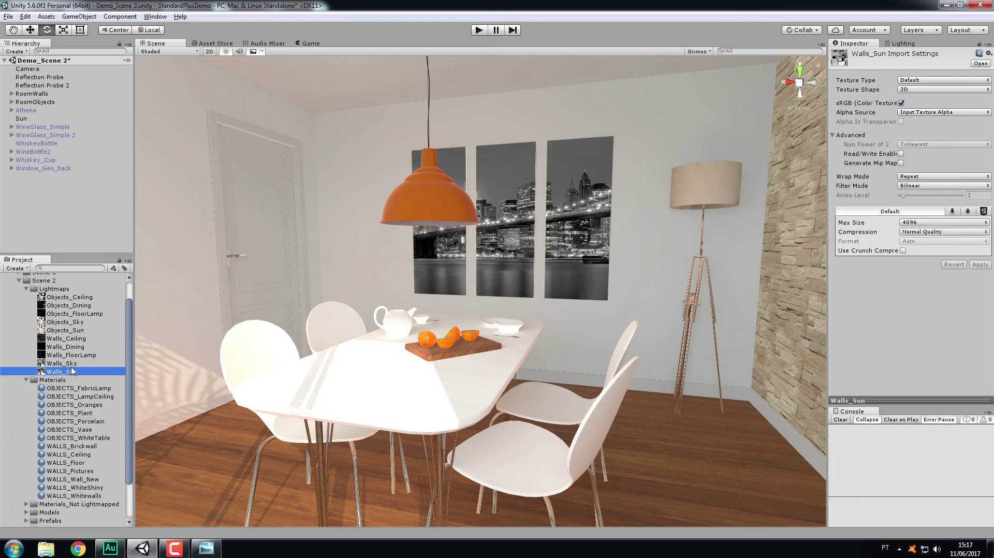
pyautogui.click(73, 330)
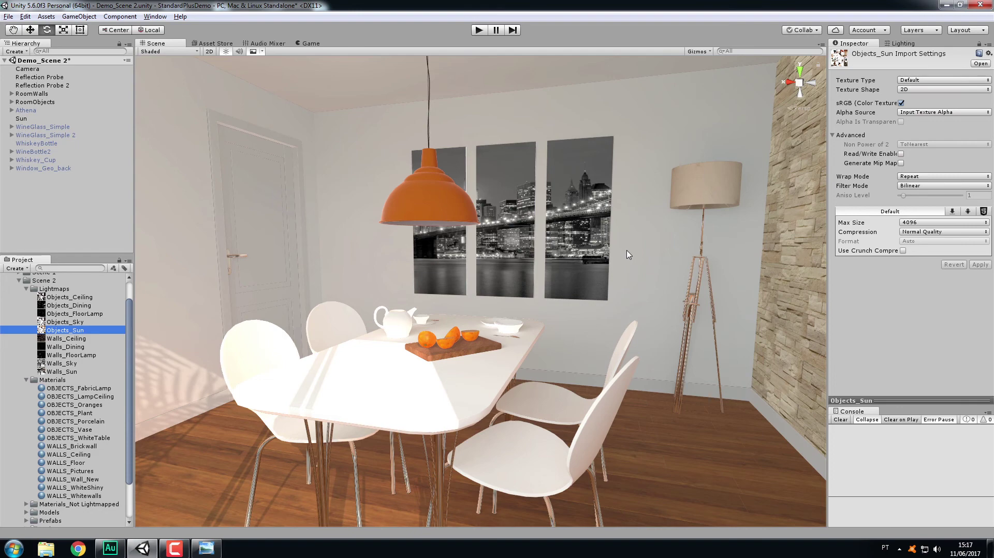
# Open OBJECTS_FabricLamp, then review the Walls_Sky, Walls_FloorLamp and Walls_Dining lightmaps.
pyautogui.moveTo(598, 272); pyautogui.dragTo(489, 297, button='right')
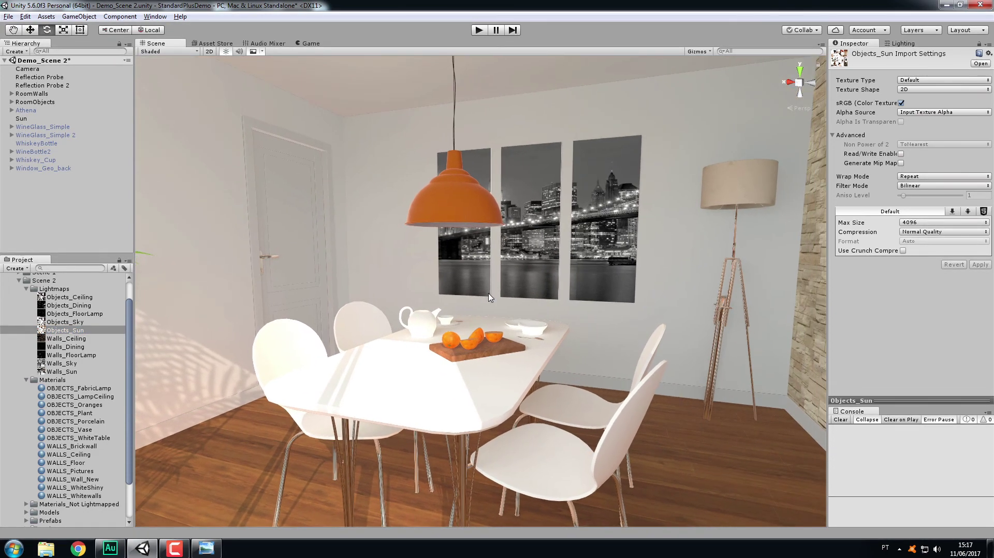
pyautogui.click(79, 388)
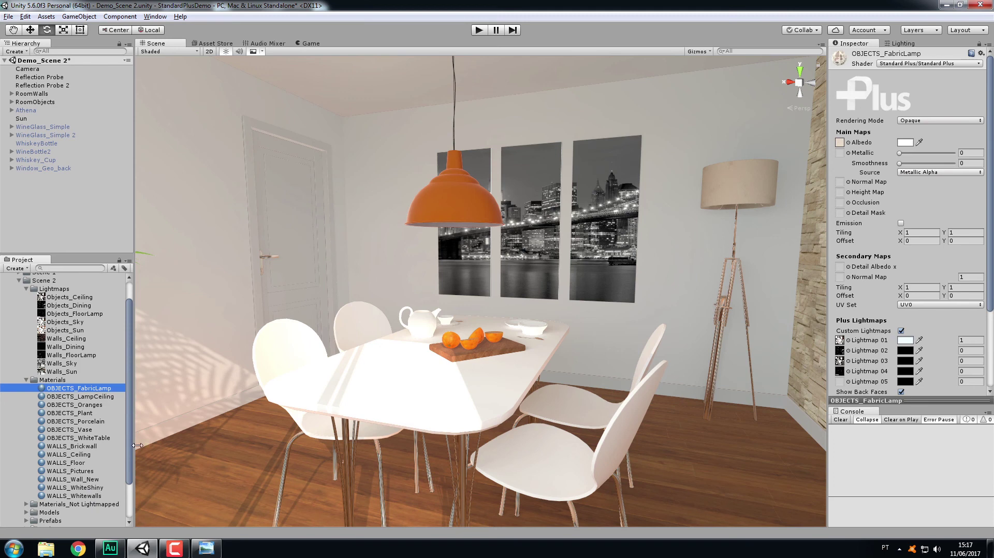
pyautogui.moveTo(300, 335); pyautogui.dragTo(176, 337, button='right')
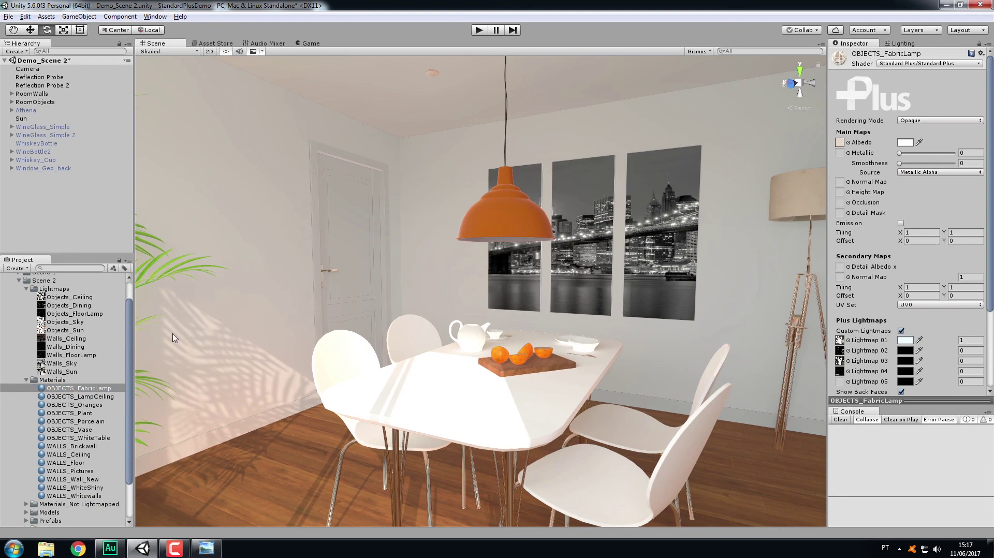
pyautogui.click(77, 364)
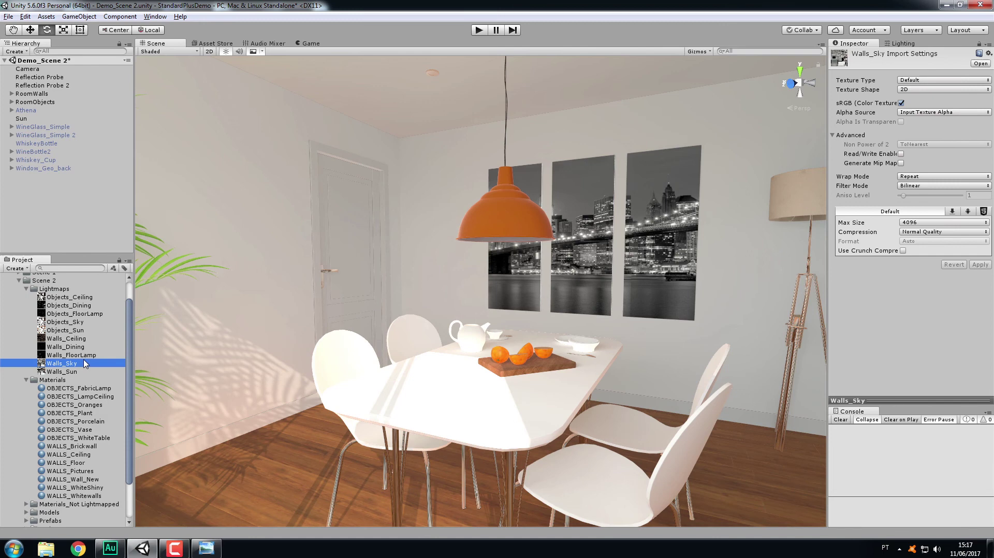
pyautogui.click(87, 356)
pyautogui.click(90, 349)
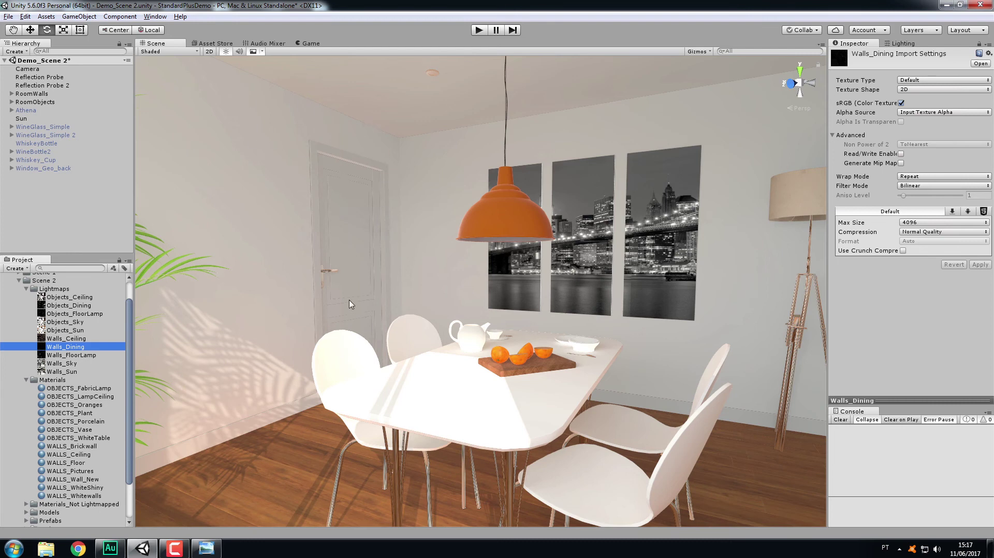
pyautogui.keyDown('alt'); pyautogui.moveTo(355, 314); pyautogui.dragTo(387, 308); pyautogui.keyUp('alt')
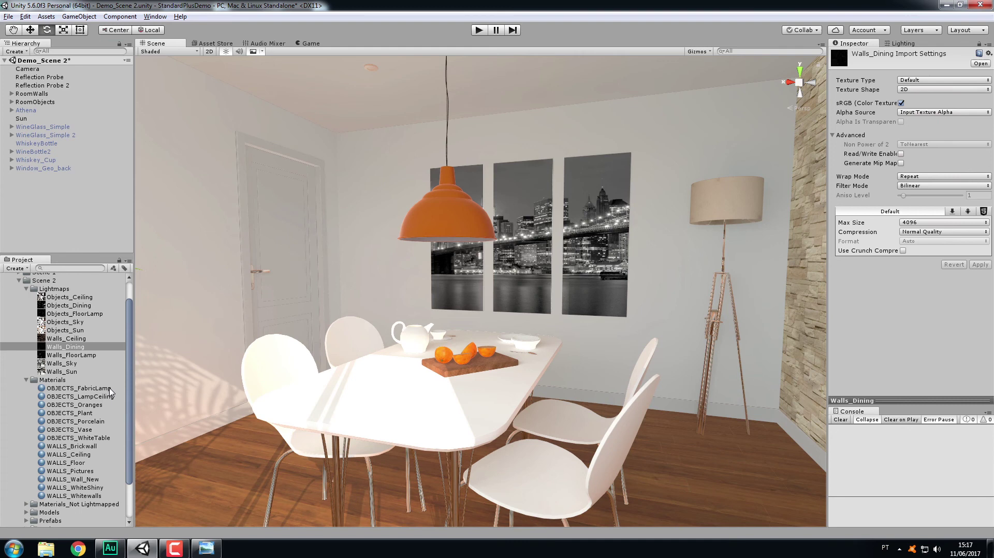
# Select all 14 room materials and set their Lightmap 04 colour to full white.
pyautogui.click(93, 389)
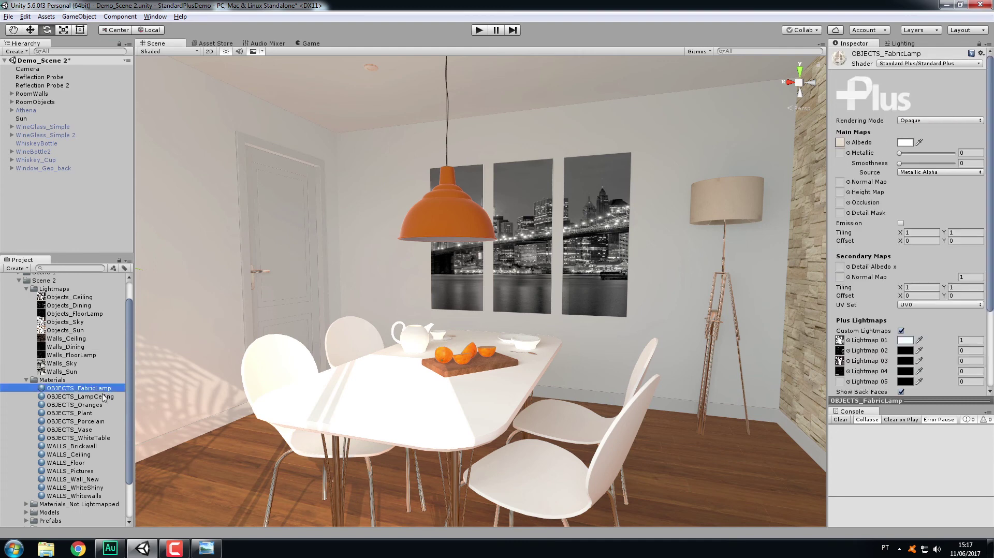
pyautogui.keyDown('shift'); pyautogui.click(97, 496); pyautogui.keyUp('shift')
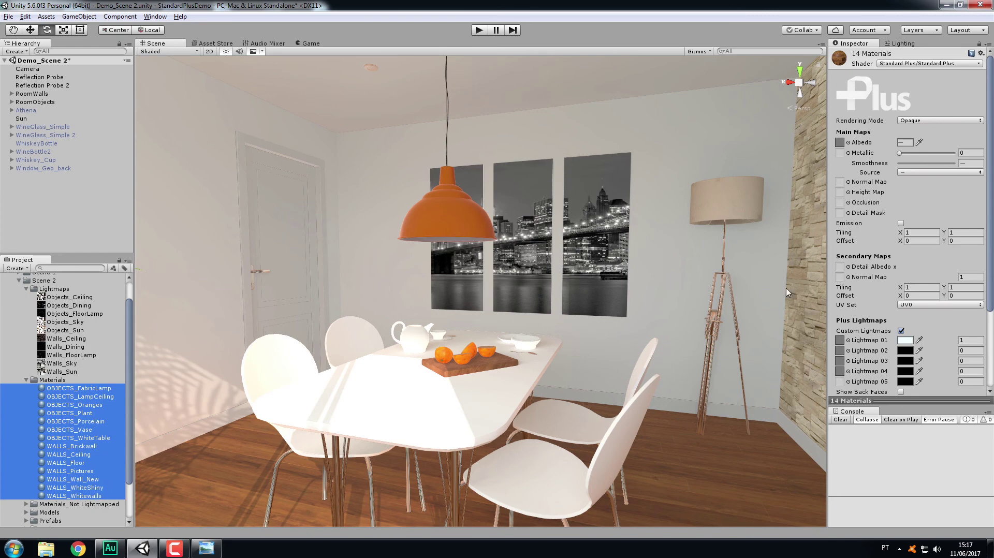
pyautogui.scroll(-3, 833, 282)
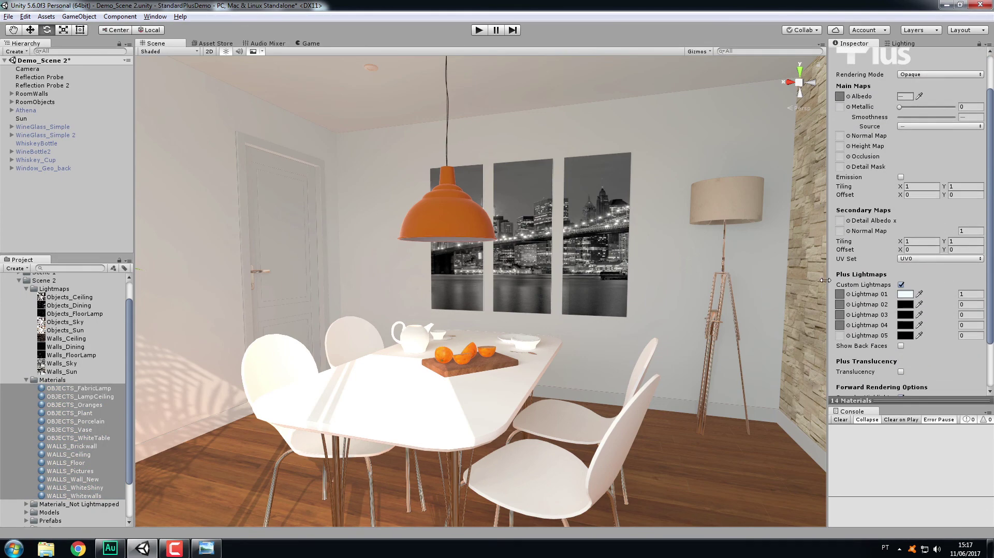
pyautogui.moveTo(825, 280); pyautogui.dragTo(783, 282)
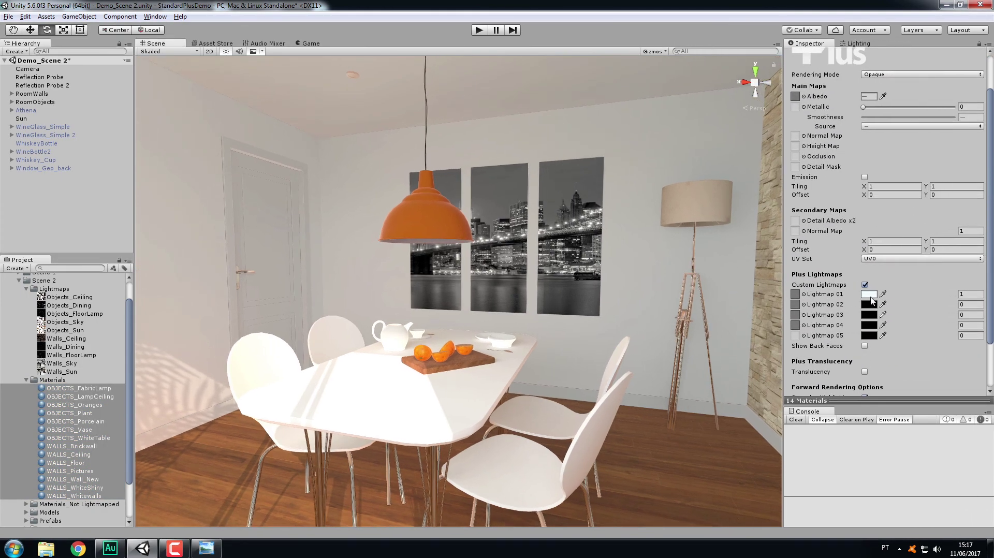
pyautogui.click(868, 326)
pyautogui.moveTo(707, 193); pyautogui.dragTo(617, 214)
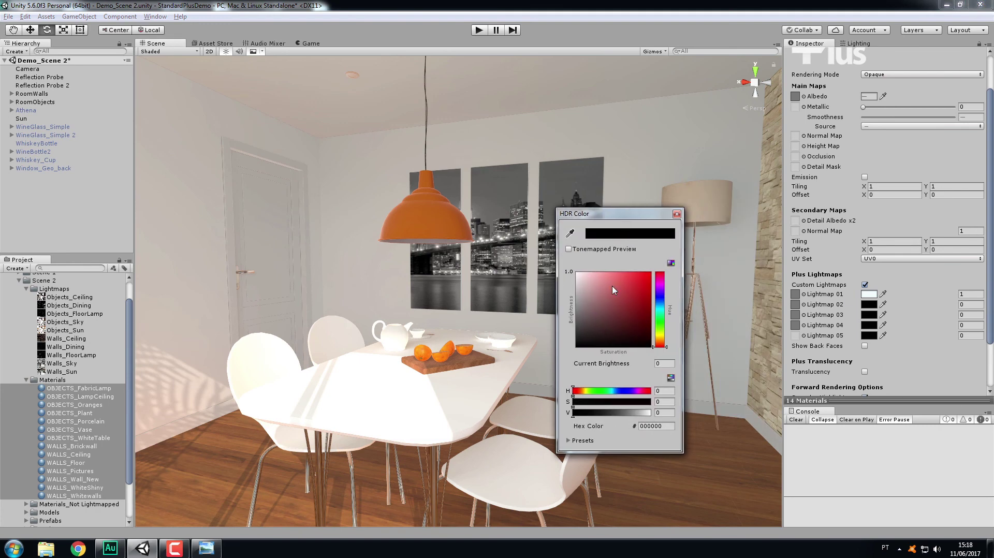
pyautogui.moveTo(585, 311); pyautogui.dragTo(551, 248)
pyautogui.click(676, 214)
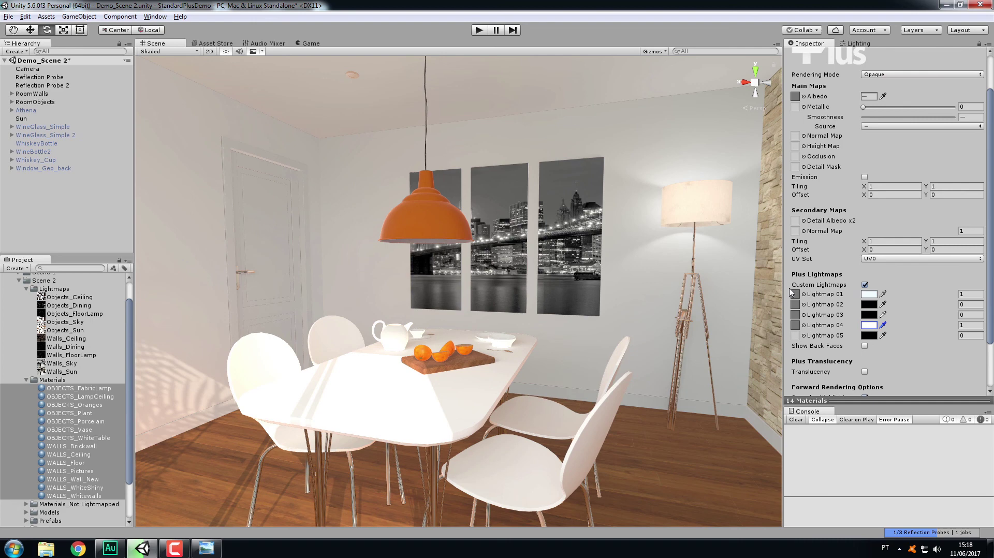
# Set Lightmap 02 to white and Lightmap 01 to black, then select the Sun light.
pyautogui.click(869, 316)
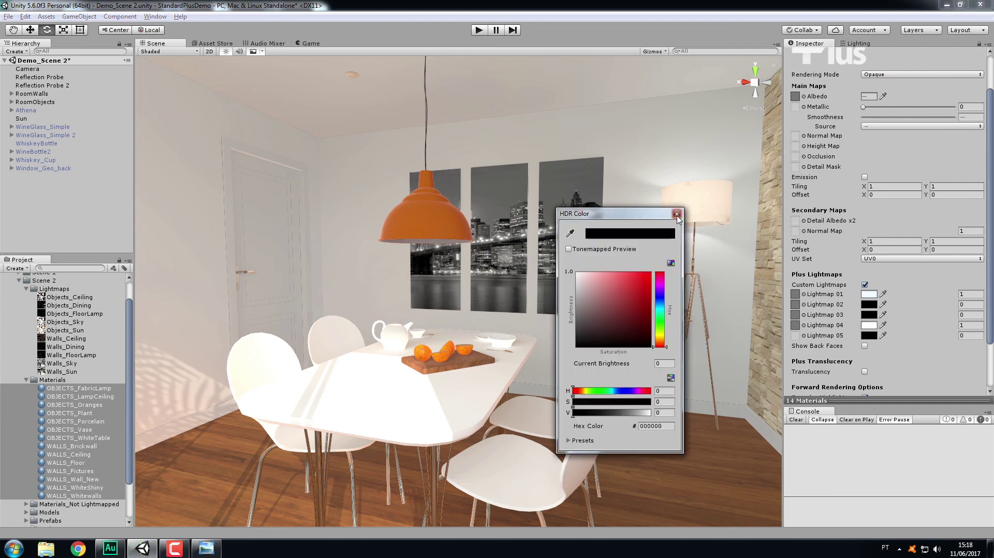
pyautogui.click(677, 213)
pyautogui.click(869, 305)
pyautogui.moveTo(617, 293); pyautogui.dragTo(556, 265)
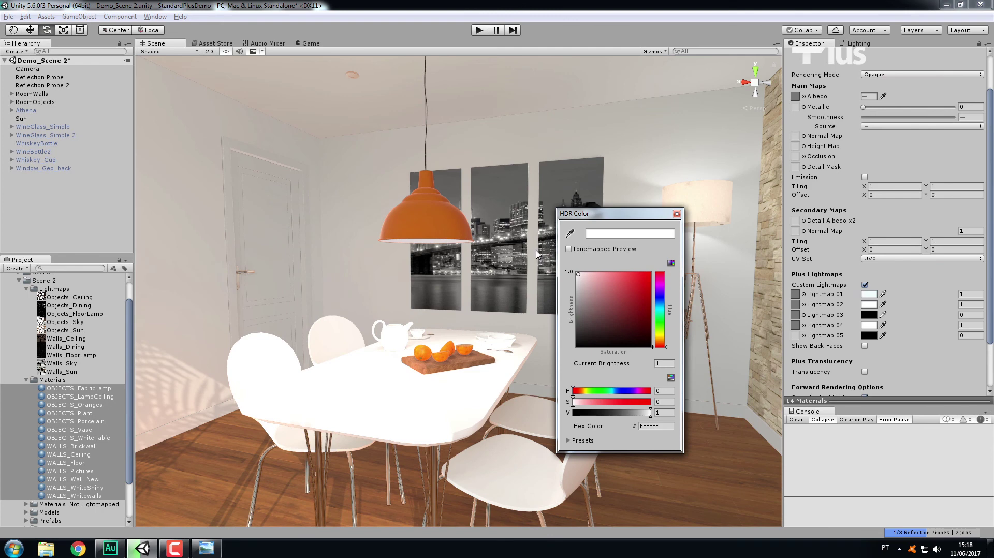
pyautogui.click(677, 213)
pyautogui.click(868, 294)
pyautogui.moveTo(595, 305); pyautogui.dragTo(585, 349)
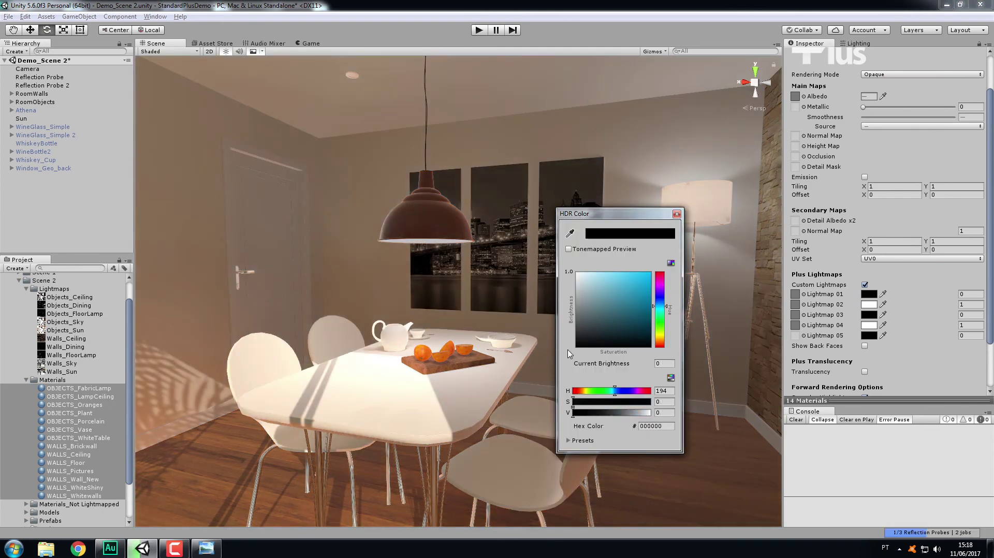
pyautogui.click(676, 215)
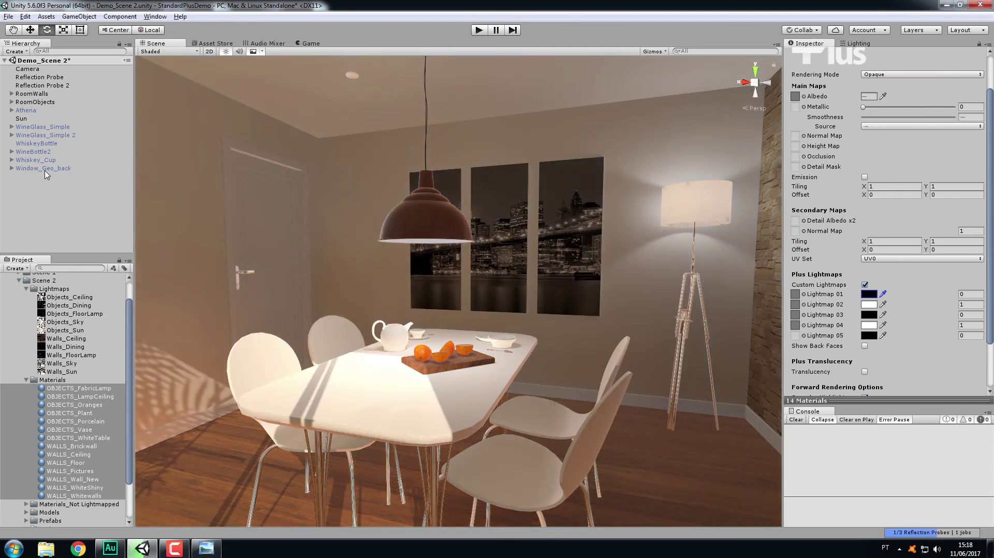
pyautogui.click(35, 120)
# Turn off the Sun and set Lightmap 03 to white on all 14 room materials.
pyautogui.click(808, 55)
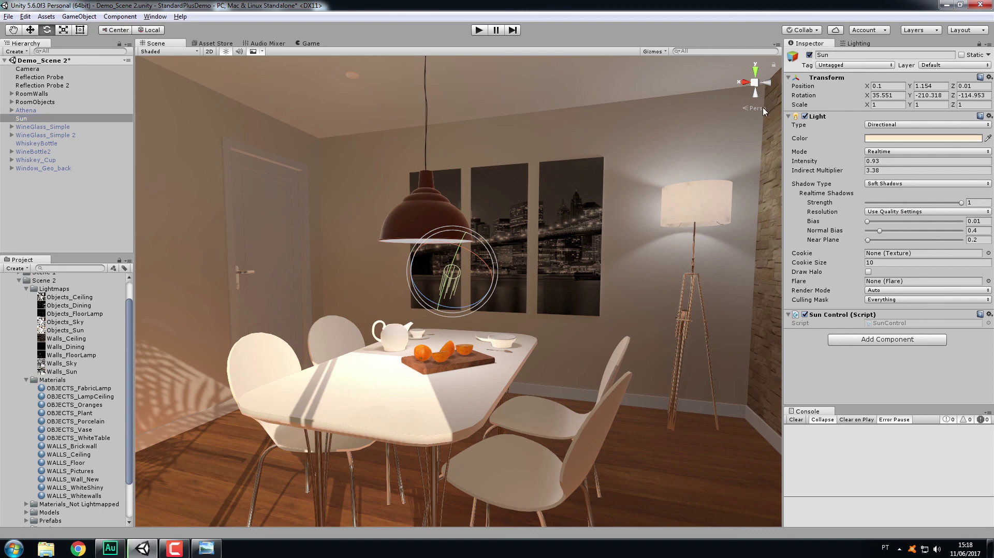
pyautogui.keyDown('alt'); pyautogui.moveTo(593, 282); pyautogui.dragTo(590, 290); pyautogui.keyUp('alt')
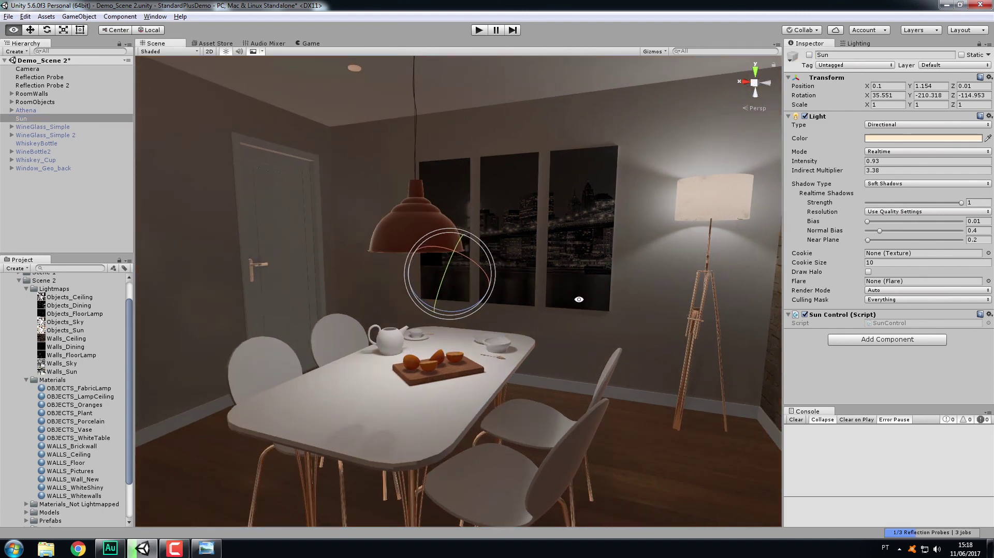
pyautogui.click(68, 388)
pyautogui.keyDown('shift'); pyautogui.click(86, 495); pyautogui.keyUp('shift')
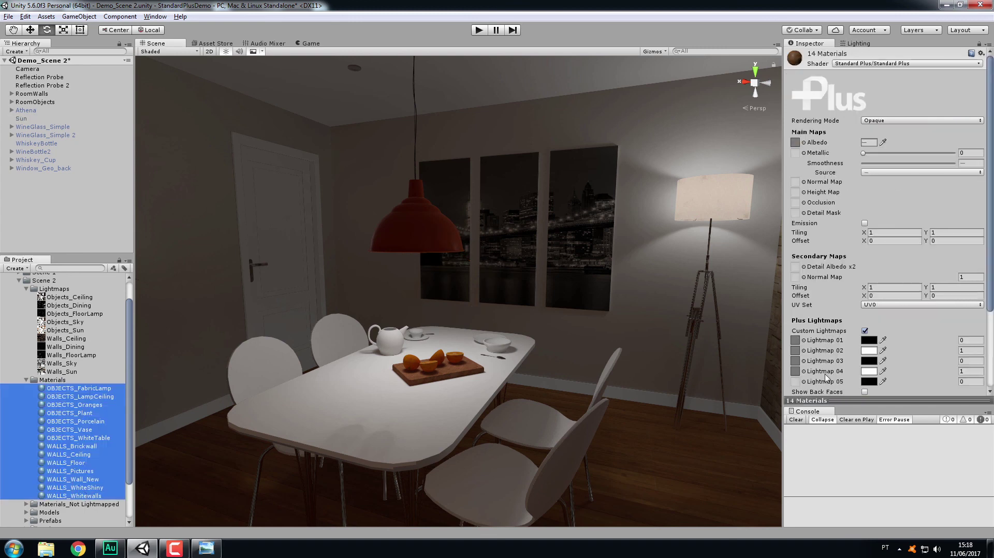
pyautogui.click(869, 361)
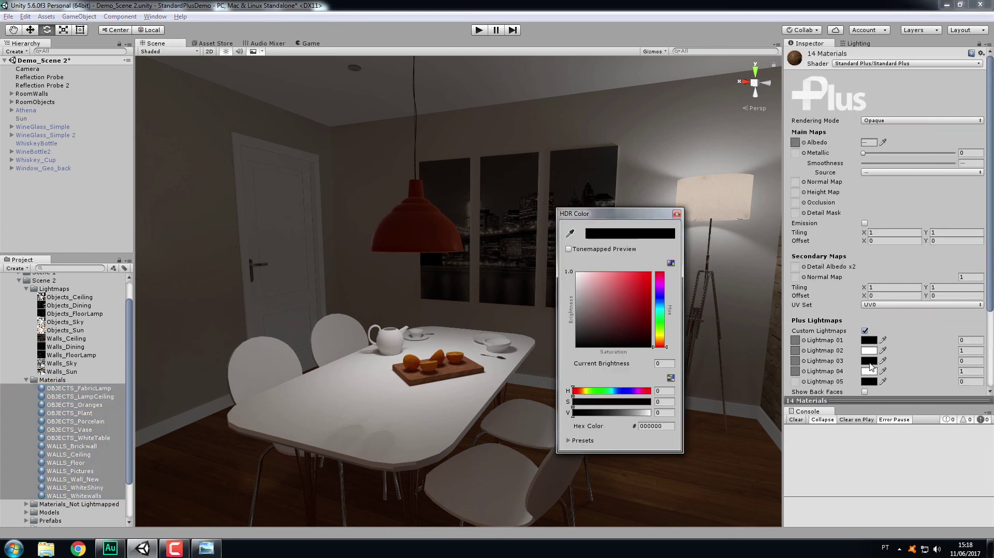
pyautogui.moveTo(650, 325); pyautogui.dragTo(539, 254)
pyautogui.click(676, 214)
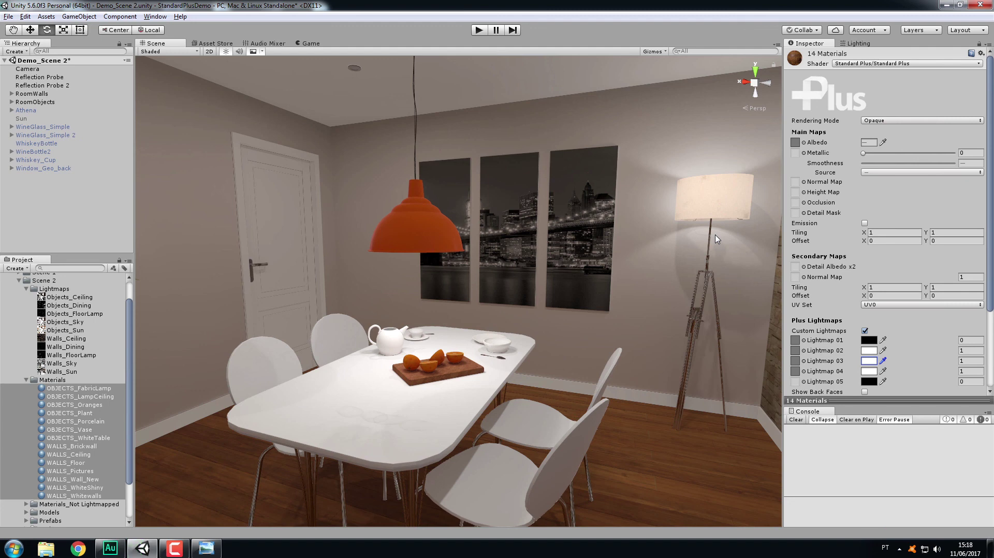
# Set Lightmap 01 to white and Lightmaps 02, 03 and 04 to black.
pyautogui.click(869, 341)
pyautogui.moveTo(616, 282); pyautogui.dragTo(552, 266)
pyautogui.click(676, 214)
pyautogui.click(869, 350)
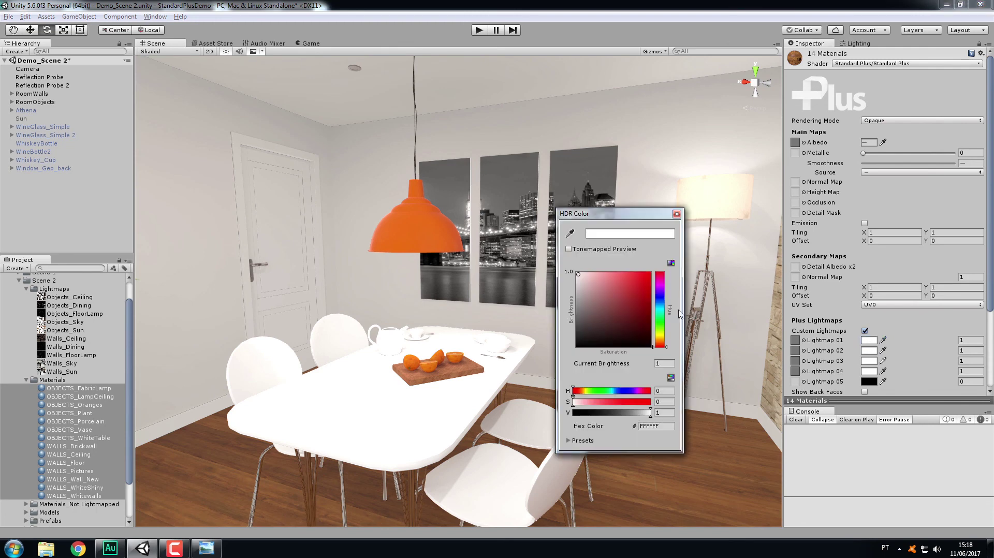
pyautogui.moveTo(608, 310); pyautogui.dragTo(551, 370)
pyautogui.click(676, 213)
pyautogui.click(869, 361)
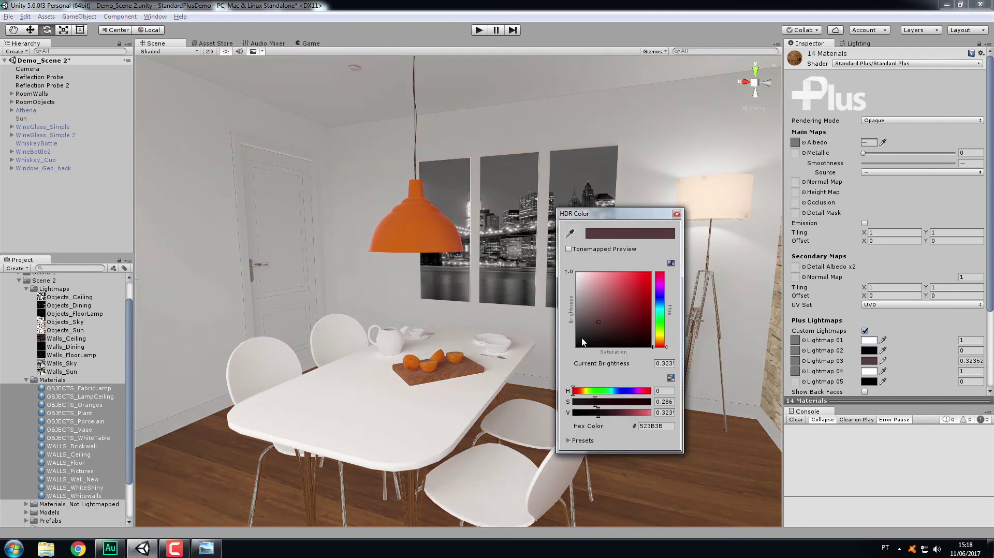
pyautogui.click(676, 214)
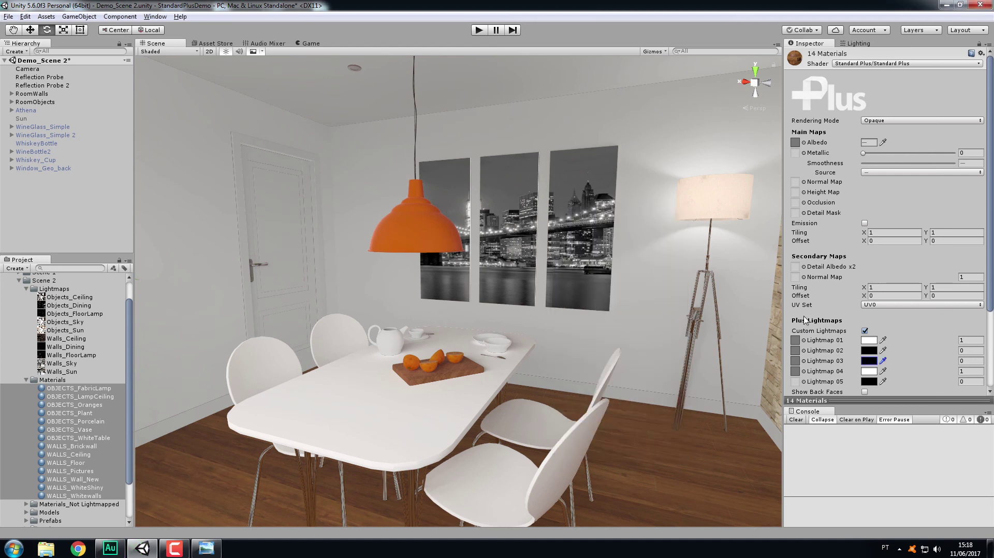
pyautogui.click(869, 371)
pyautogui.moveTo(620, 316); pyautogui.dragTo(553, 370)
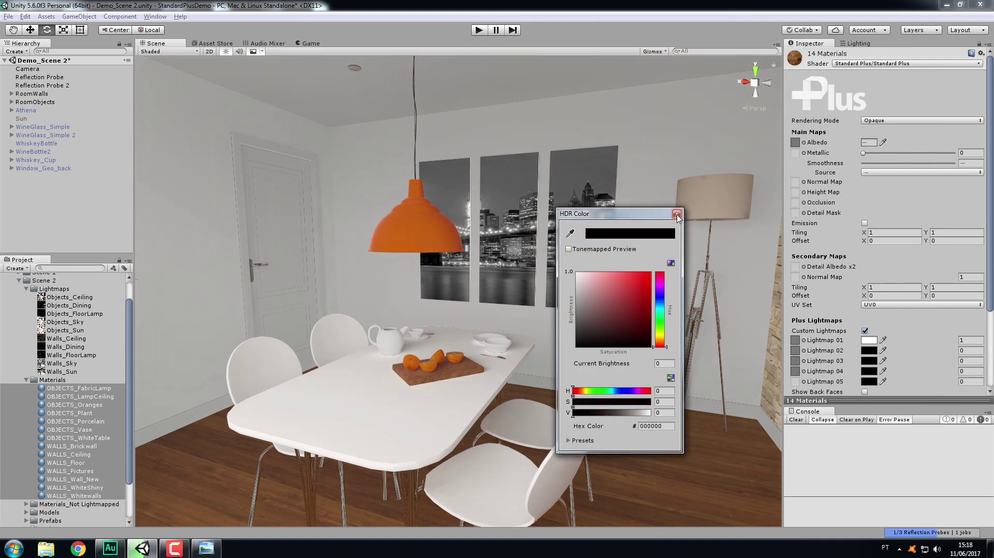
pyautogui.click(676, 214)
# Tint Lightmap 01 warm orange (FDD4A0), then select the Sun light.
pyautogui.click(869, 340)
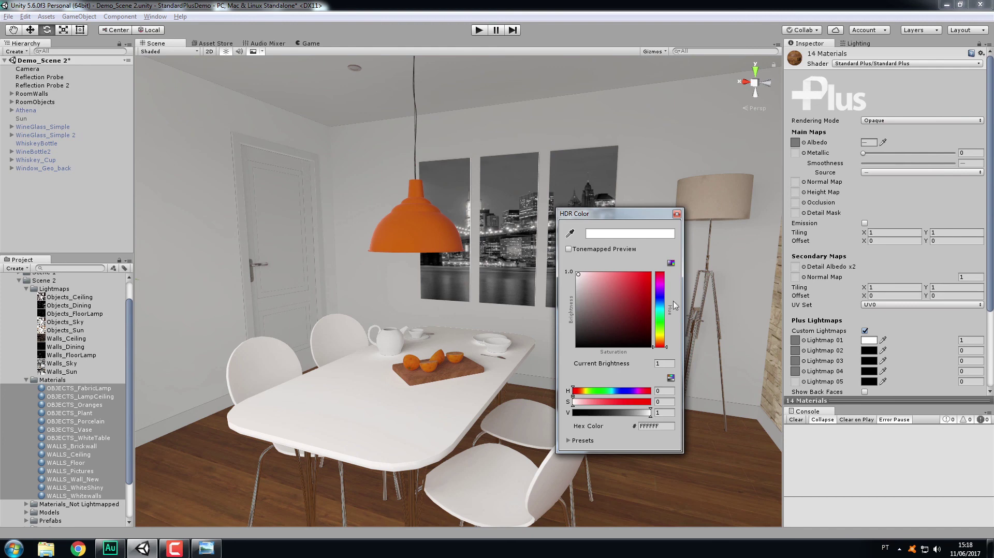
pyautogui.click(660, 340)
pyautogui.click(609, 280)
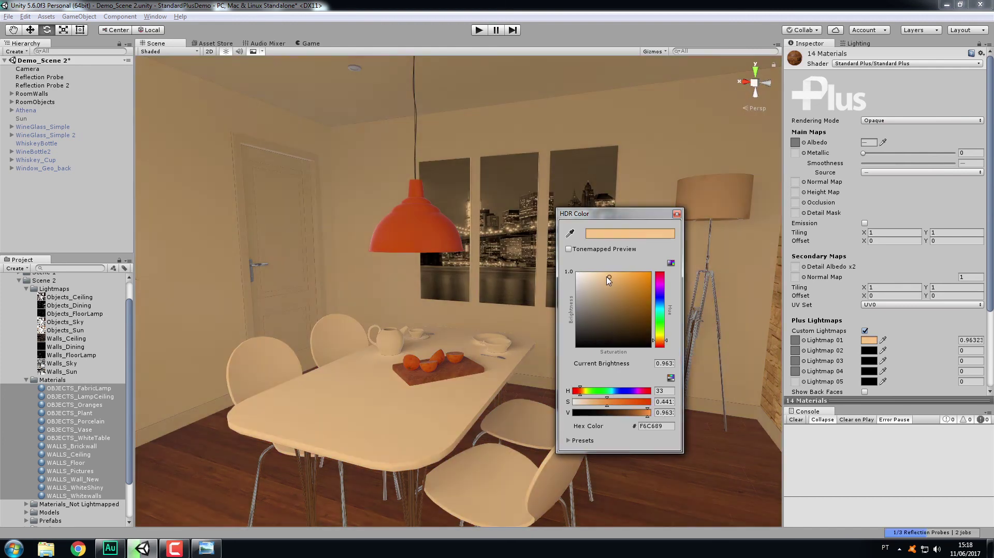
pyautogui.moveTo(609, 278); pyautogui.dragTo(604, 275)
pyautogui.click(677, 213)
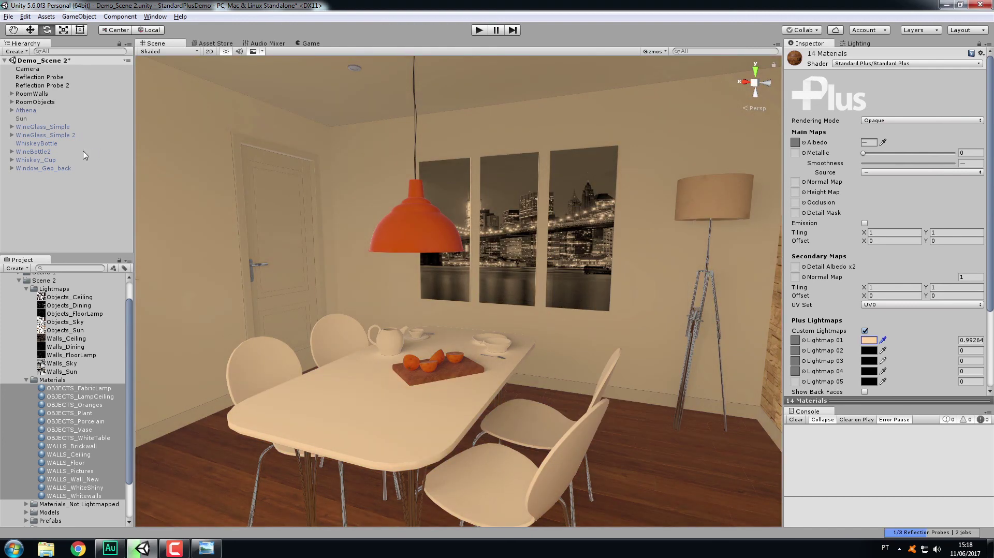
pyautogui.click(34, 119)
# Re-enable the Sun and lower its angle to about 7.2, -219.1, -116.0.
pyautogui.click(809, 55)
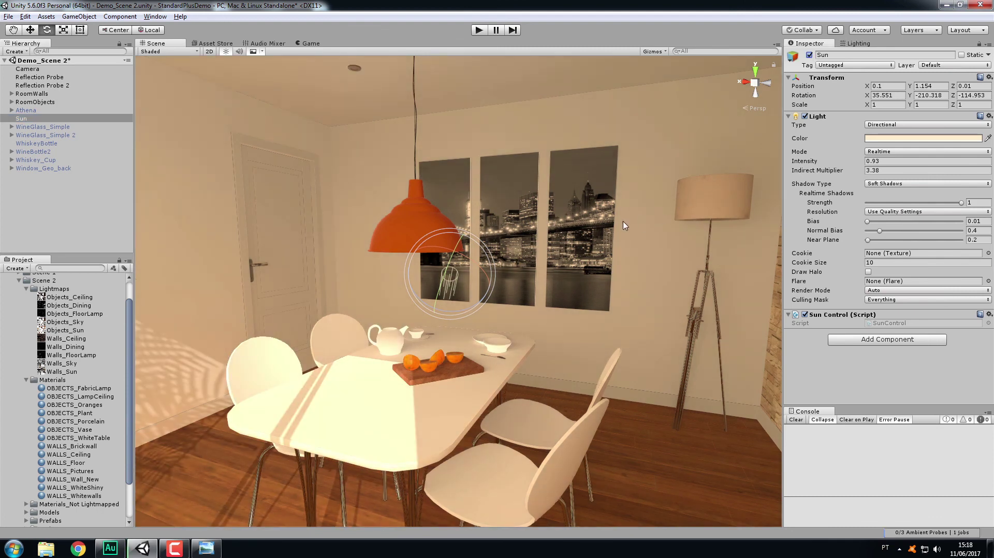
pyautogui.moveTo(470, 274)
pyautogui.mouseDown()
pyautogui.moveTo(459, 289)
pyautogui.moveTo(470, 290)
pyautogui.mouseUp()
pyautogui.moveTo(562, 335); pyautogui.dragTo(549, 352, button='right')
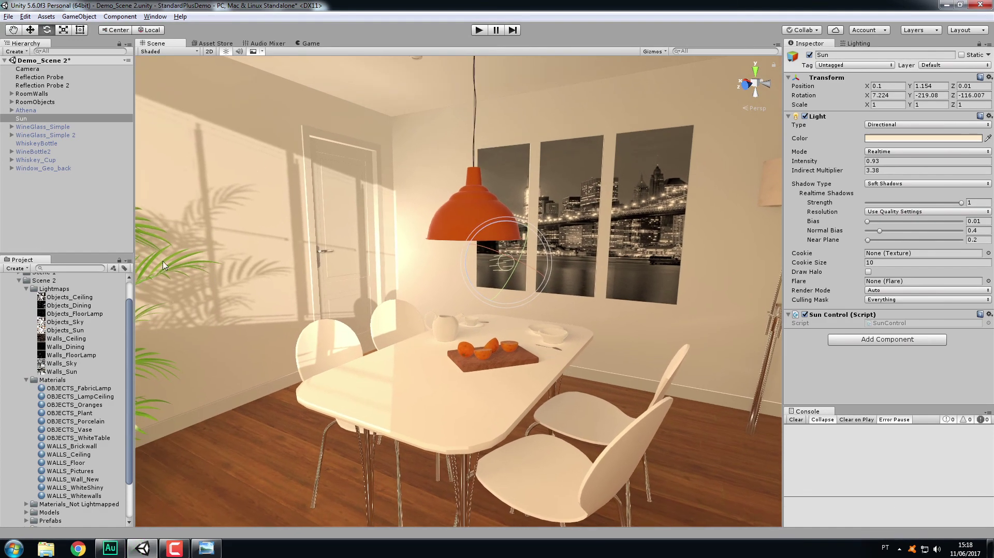
pyautogui.click(93, 220)
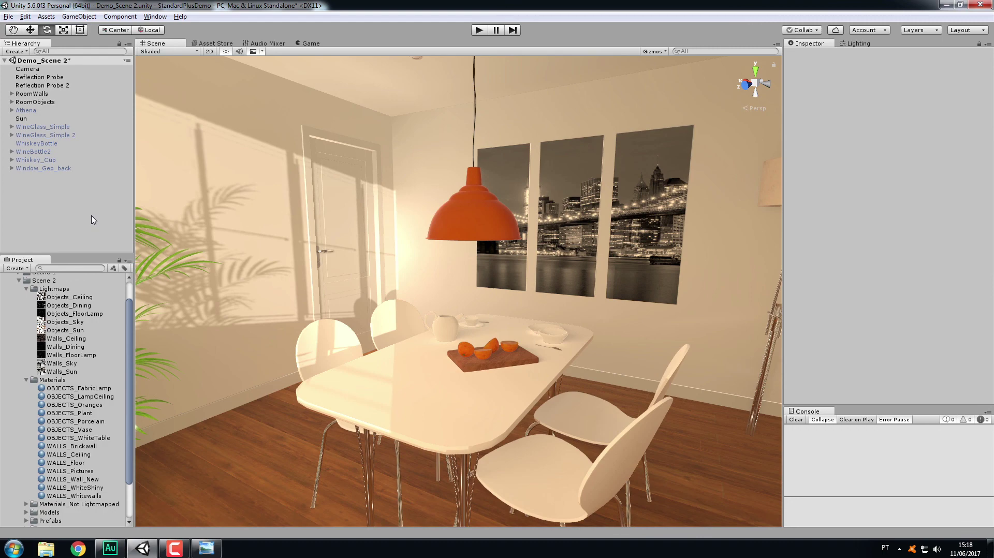